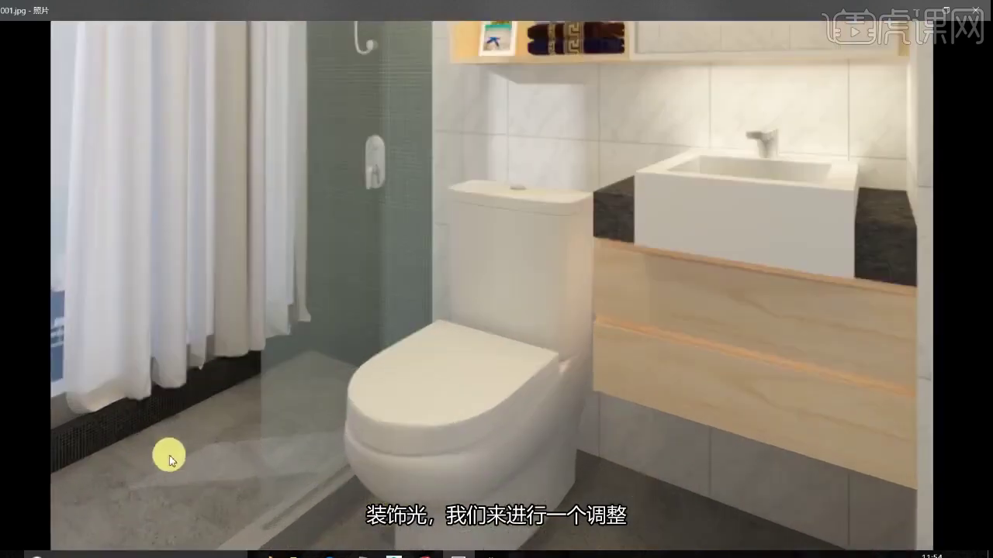
# Examine the bathroom reference render 001.jpg and the room's window and glass partition in the SketchUp model
pyautogui.scroll(-3, 633, 287)
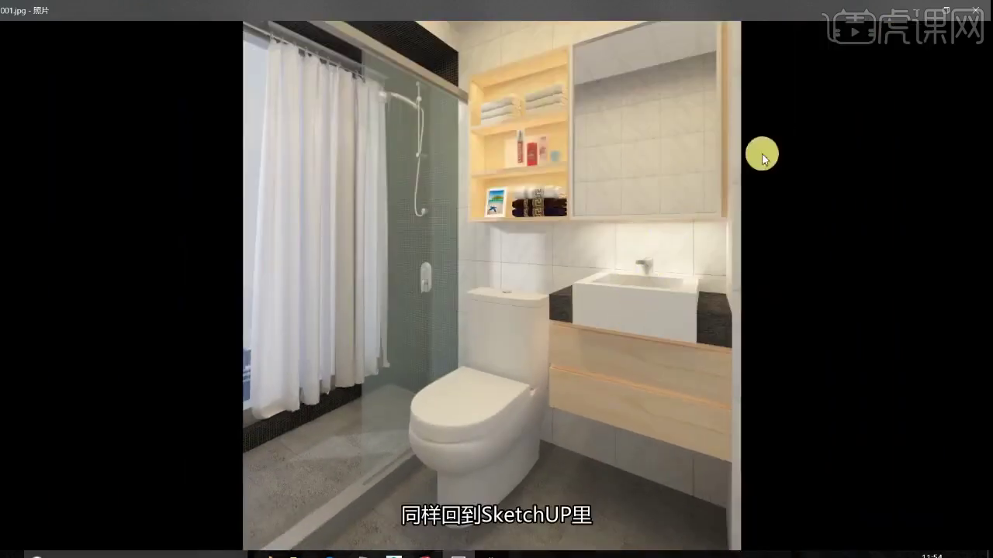
pyautogui.moveTo(424, 555)
pyautogui.click(349, 497)
pyautogui.scroll(5, 489, 372)
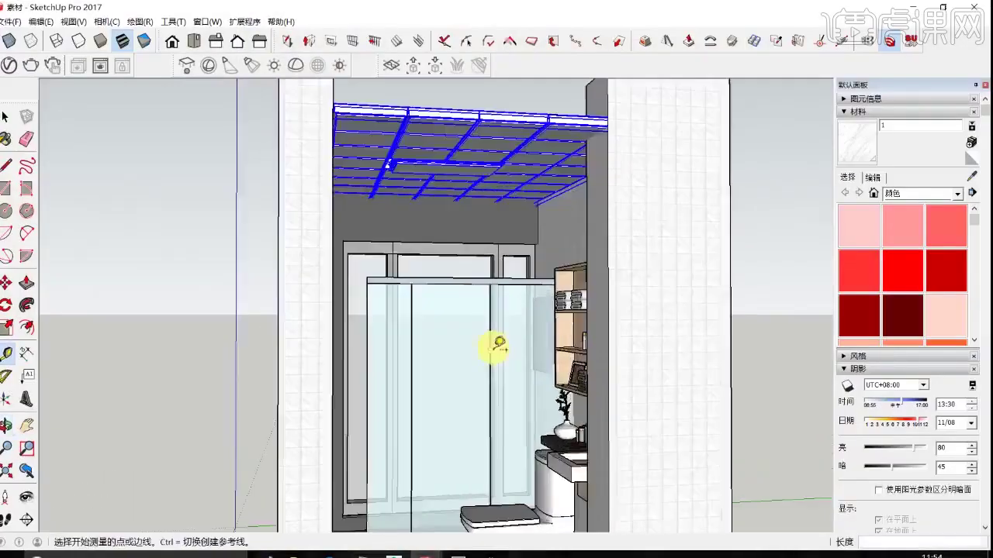
pyautogui.scroll(5, 506, 372)
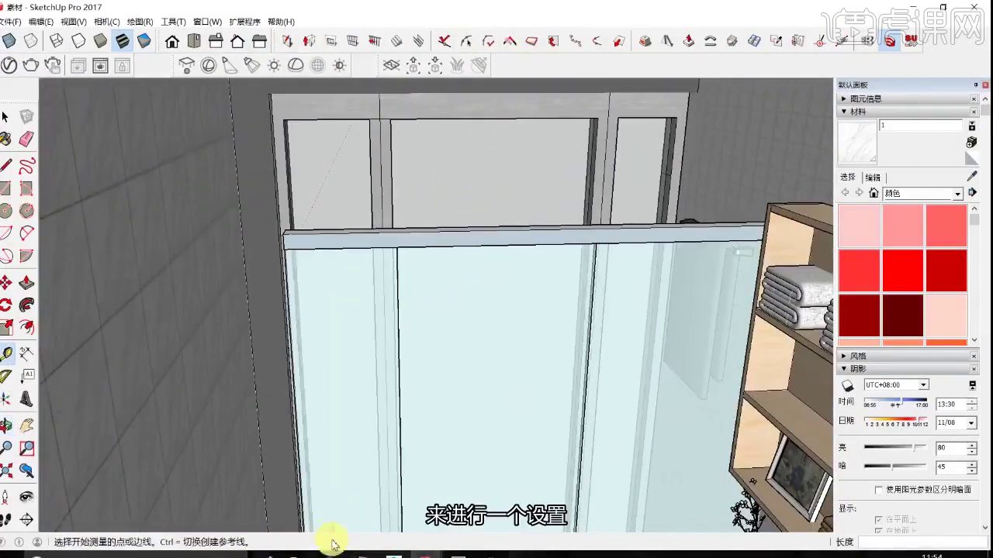
# Switch to 3ds Max, rename the window glass object as 玻璃, and hide it
pyautogui.click(388, 553)
pyautogui.moveTo(472, 268)
pyautogui.keyDown('alt'); pyautogui.mouseDown(button='middle')
pyautogui.moveTo(492, 249)
pyautogui.moveTo(485, 265)
pyautogui.mouseUp(button='middle'); pyautogui.keyUp('alt')
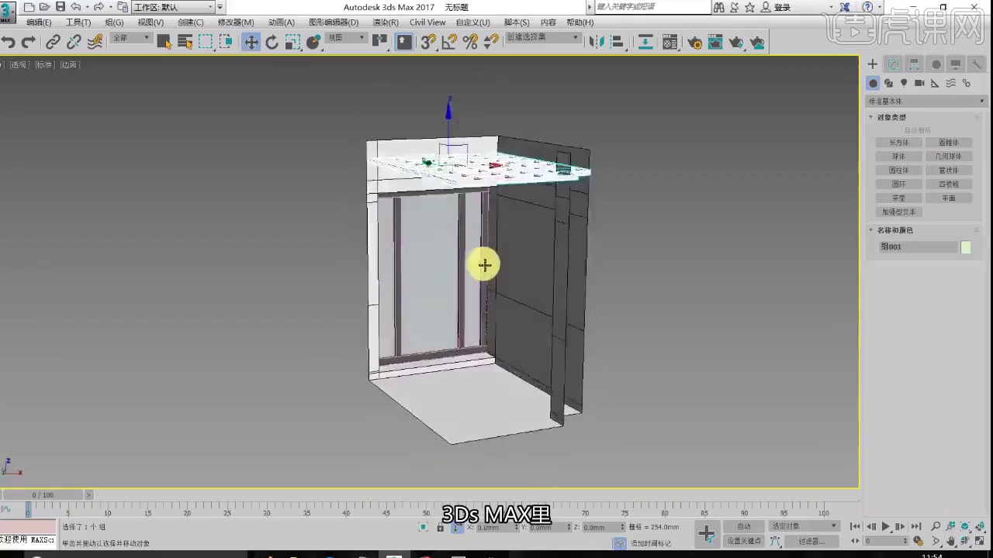
pyautogui.scroll(3, 484, 266)
pyautogui.click(416, 228)
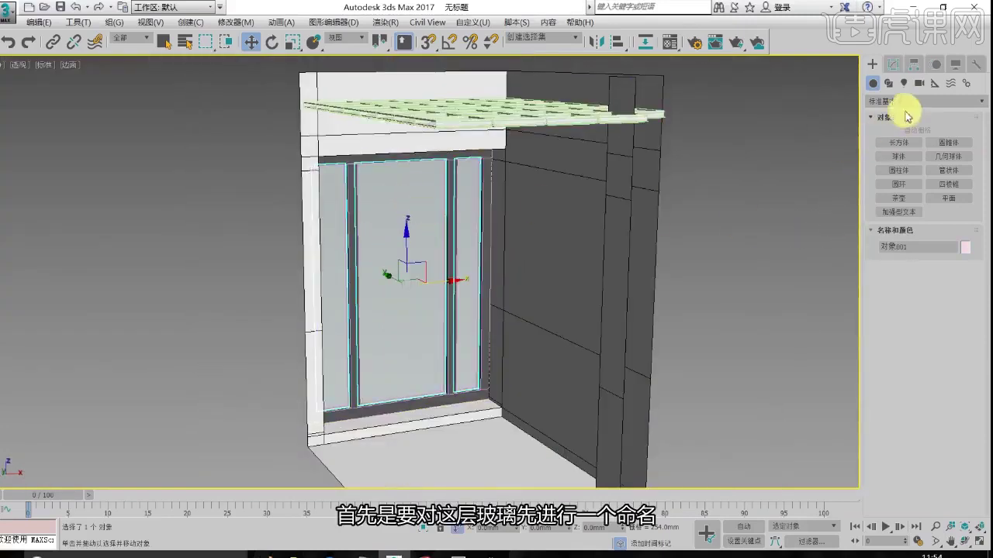
pyautogui.click(910, 248)
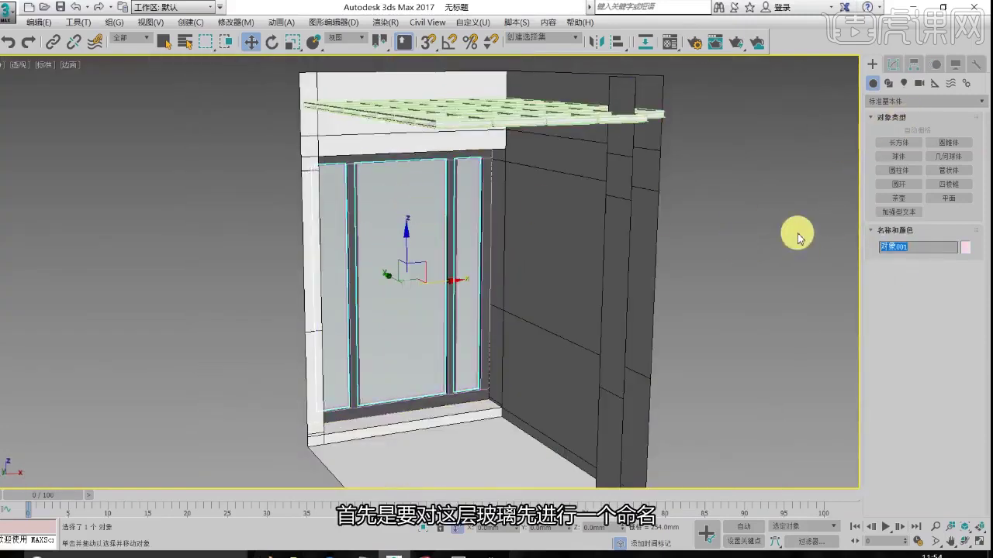
pyautogui.write('玻璃')
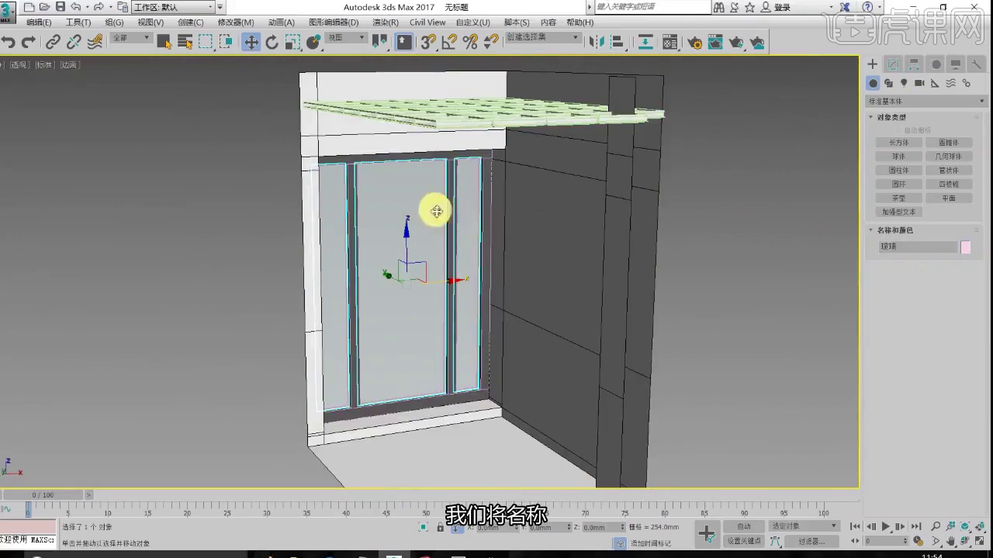
pyautogui.rightClick(427, 201)
pyautogui.click(450, 164)
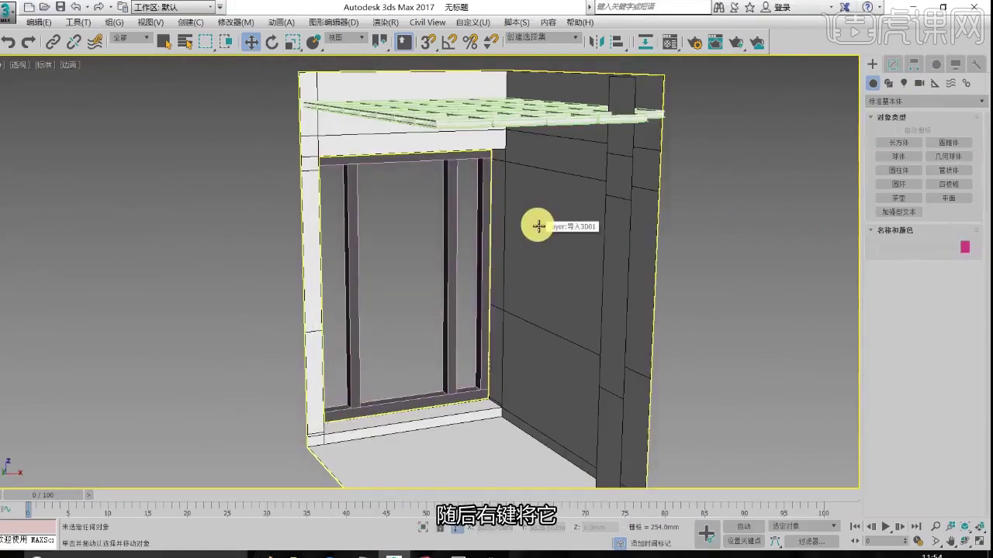
# Maximize the top viewport and set the light creation category to Standard
pyautogui.scroll(-6, 485, 250)
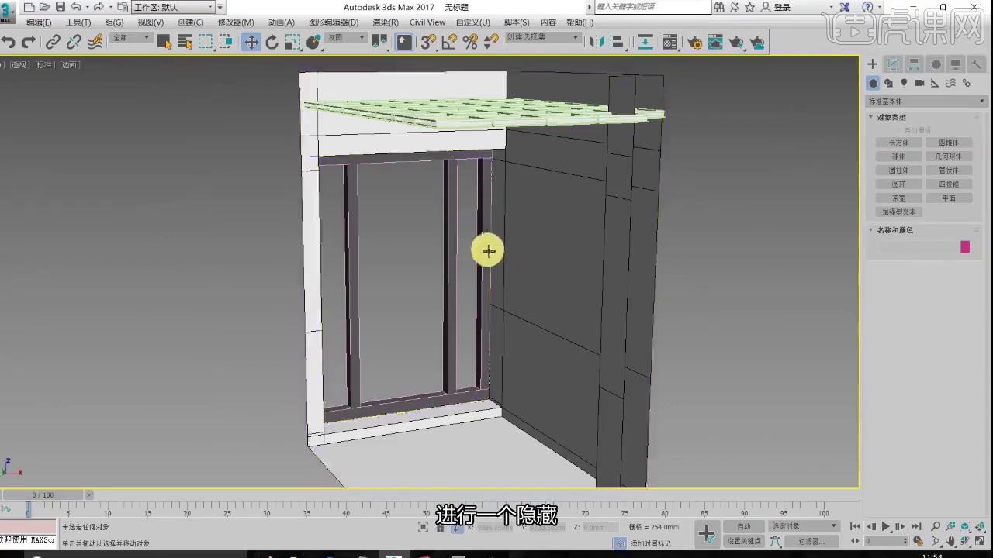
pyautogui.hotkey('alt', 'w')
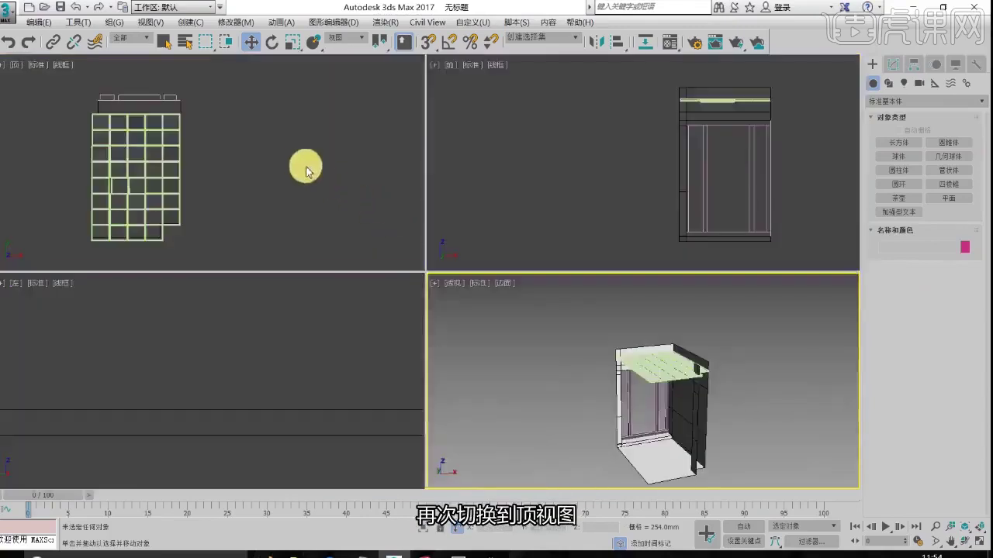
pyautogui.click(305, 168)
pyautogui.hotkey('alt', 'w')
pyautogui.click(904, 83)
pyautogui.click(892, 100)
pyautogui.click(889, 114)
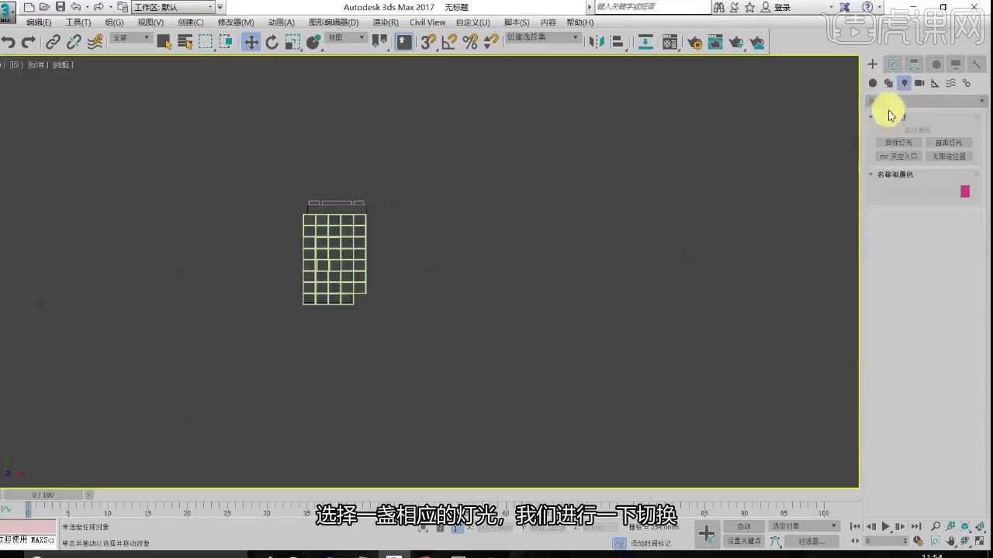
pyautogui.click(892, 102)
pyautogui.click(897, 136)
pyautogui.click(896, 103)
pyautogui.click(892, 124)
pyautogui.click(889, 104)
pyautogui.click(887, 125)
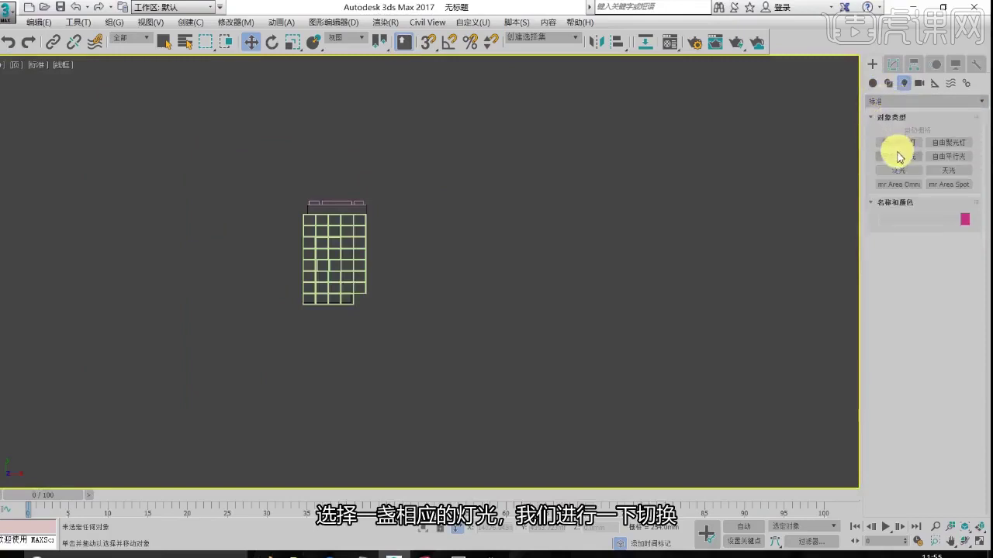
# Place a Target Direct light outside the window, shining diagonally into the room, with its target about 5678 mm away
pyautogui.click(899, 156)
pyautogui.moveTo(329, 251); pyautogui.dragTo(410, 214, button='middle')
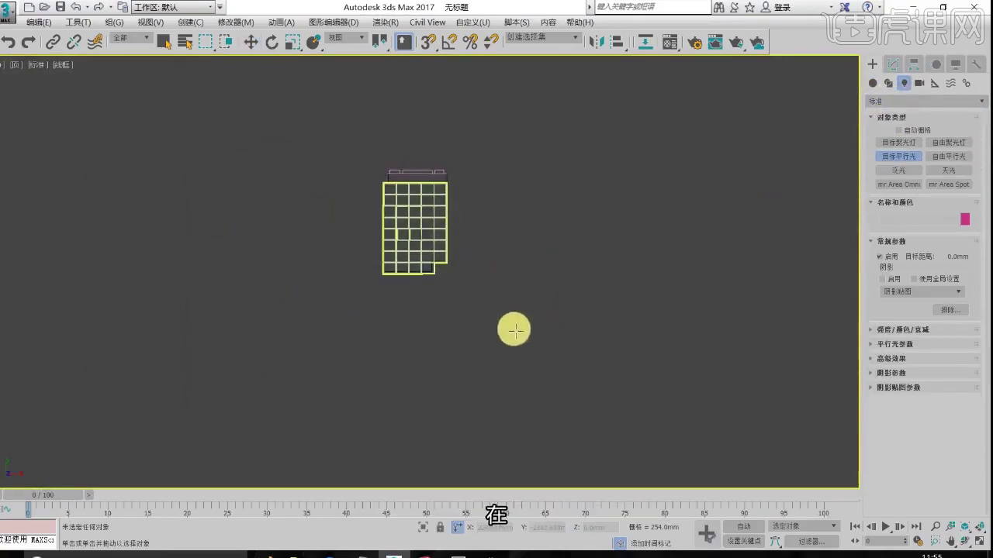
pyautogui.moveTo(293, 102); pyautogui.dragTo(389, 262, button='middle')
pyautogui.moveTo(375, 161); pyautogui.dragTo(513, 312)
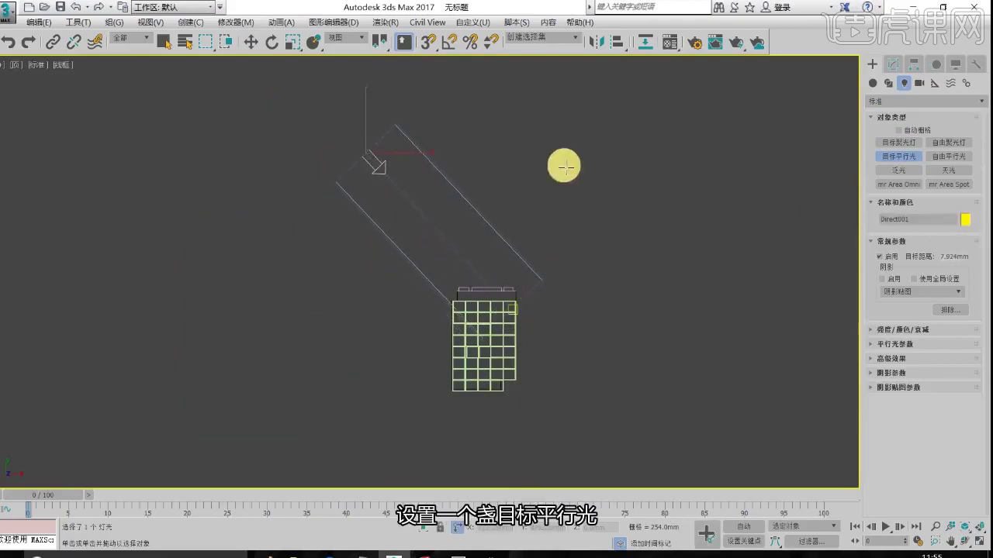
pyautogui.click(251, 43)
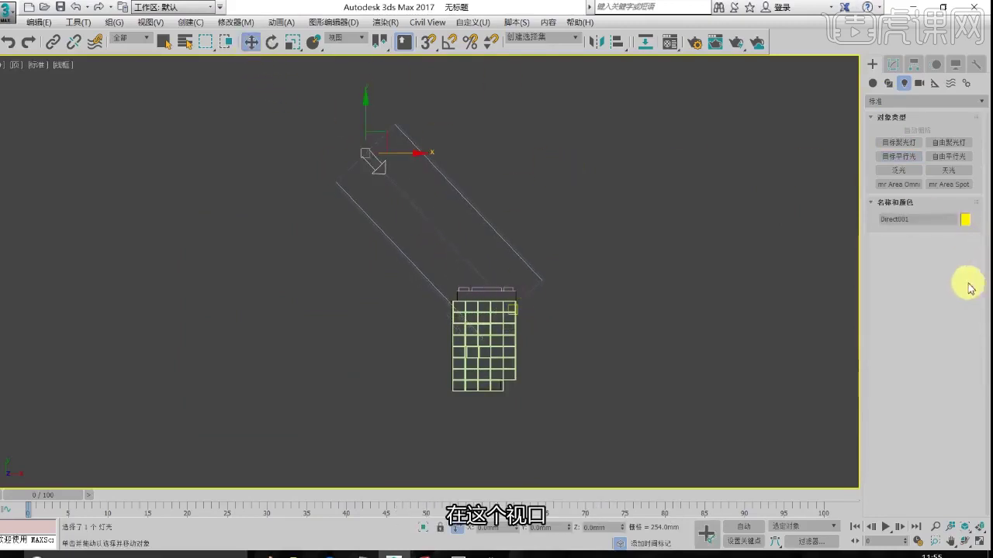
# Give the directional light a rectangular cone with a hotspot of 4572 mm and a falloff of about 13538 mm
pyautogui.click(893, 63)
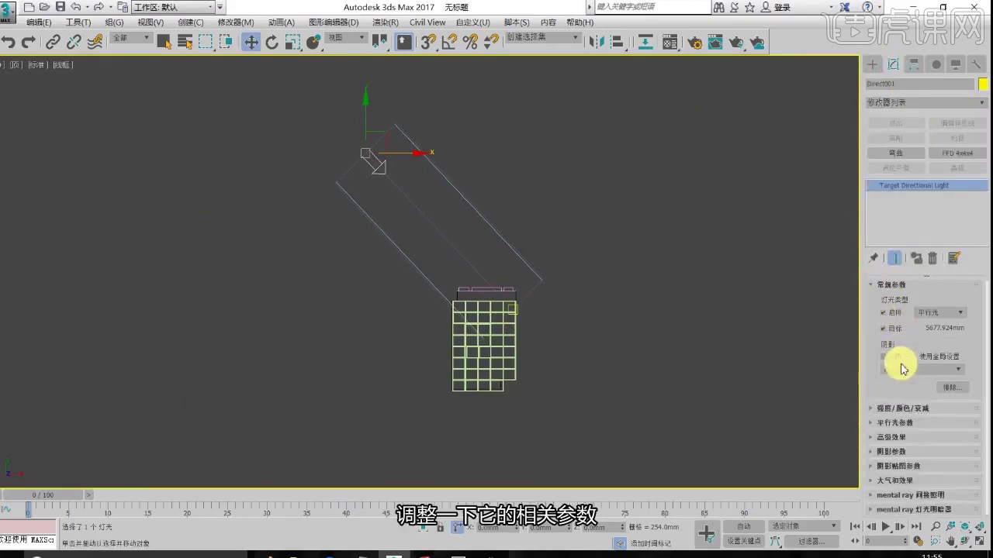
pyautogui.click(884, 422)
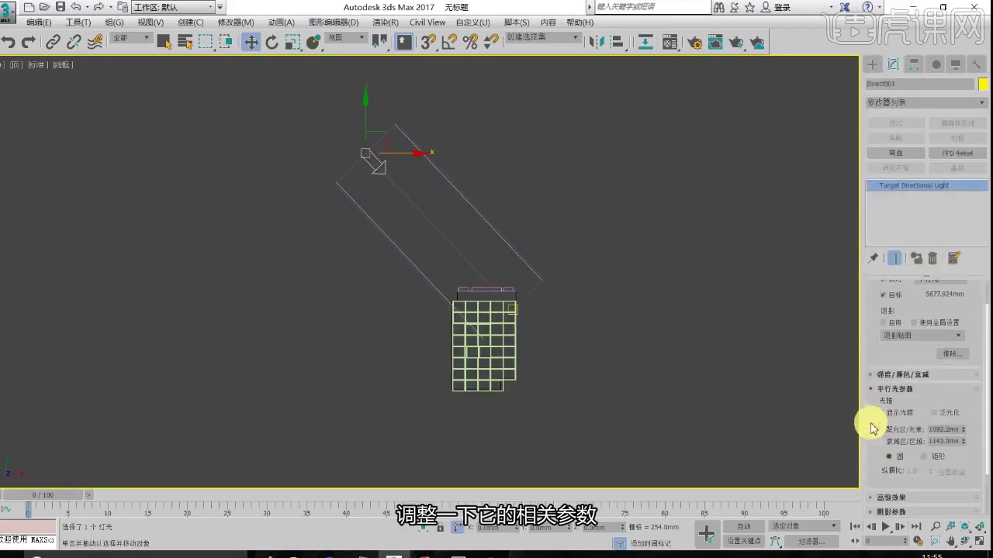
pyautogui.click(923, 456)
pyautogui.moveTo(963, 429)
pyautogui.mouseDown()
pyautogui.moveTo(954, 284)
pyautogui.moveTo(962, 447)
pyautogui.mouseUp()
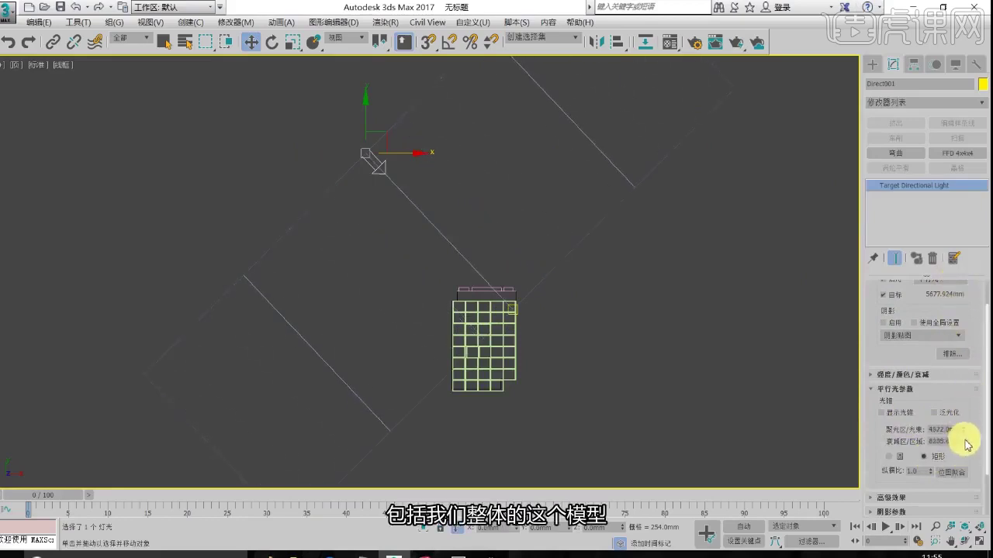
# Move the directional light farther outside the window in the top view and raise it well above the room in the left view
pyautogui.moveTo(375, 138); pyautogui.dragTo(297, 133)
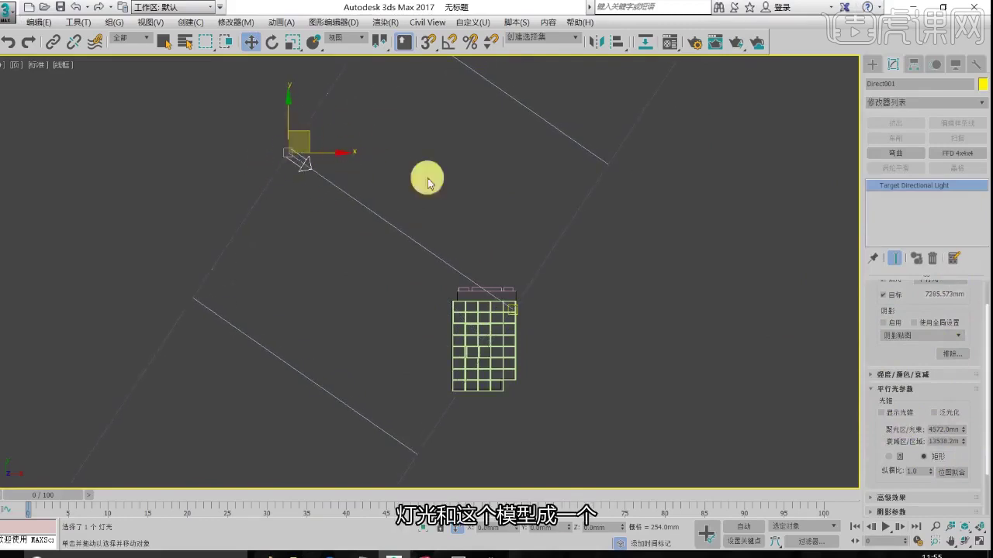
pyautogui.moveTo(302, 142); pyautogui.dragTo(294, 126)
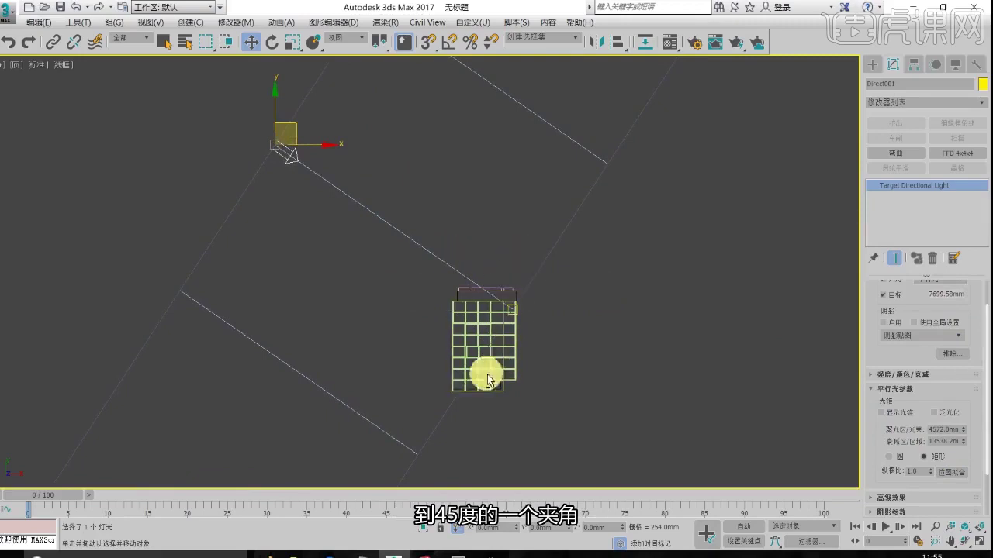
pyautogui.hotkey('alt', 'w')
pyautogui.rightClick(354, 406)
pyautogui.hotkey('alt', 'w')
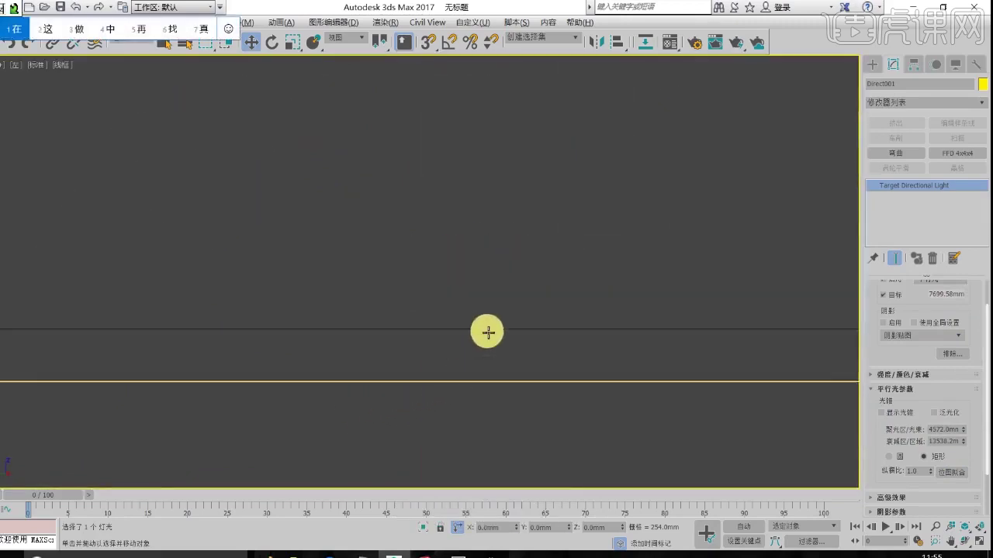
pyautogui.press('z')
pyautogui.moveTo(461, 324); pyautogui.dragTo(388, 207)
pyautogui.scroll(3, 435, 221)
pyautogui.scroll(5, 500, 342)
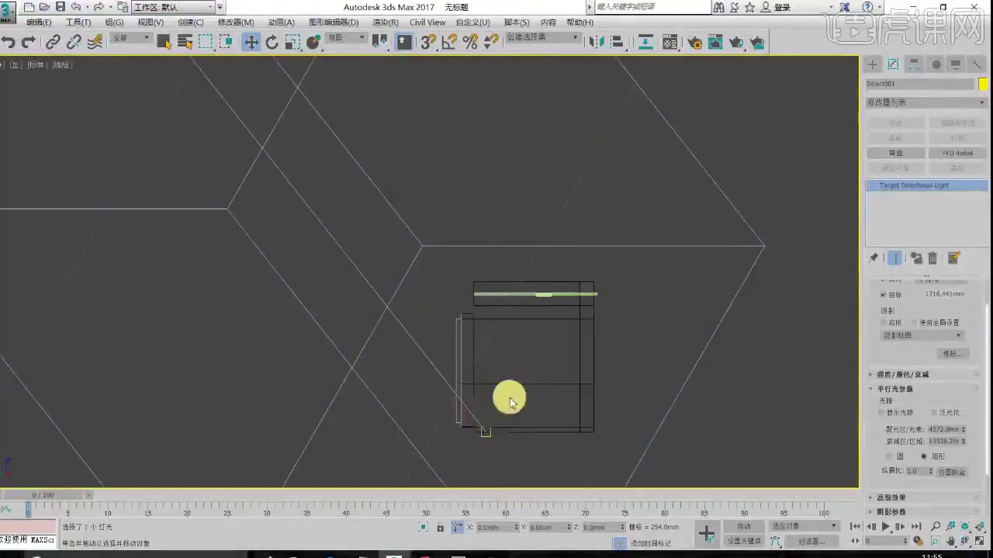
# Shift the light's target slightly farther into the room at floor level in the left view, and check it in perspective
pyautogui.click(487, 428)
pyautogui.scroll(2, 497, 432)
pyautogui.moveTo(505, 410); pyautogui.dragTo(522, 414)
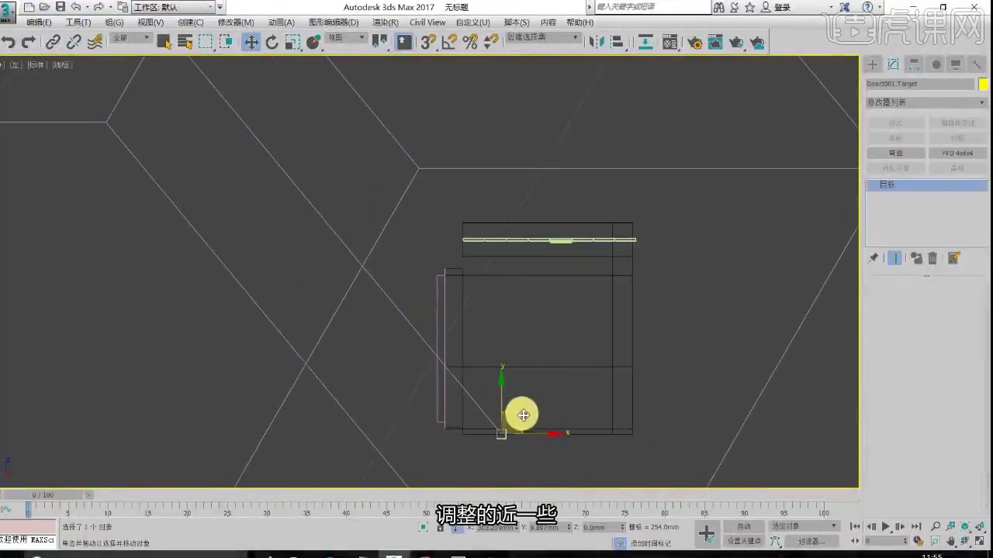
pyautogui.hotkey('alt', 'w')
pyautogui.rightClick(568, 375)
pyautogui.hotkey('alt', 'w')
pyautogui.keyDown('alt'); pyautogui.moveTo(487, 325); pyautogui.dragTo(519, 356, button='middle'); pyautogui.keyUp('alt')
pyautogui.hotkey('alt', 'w')
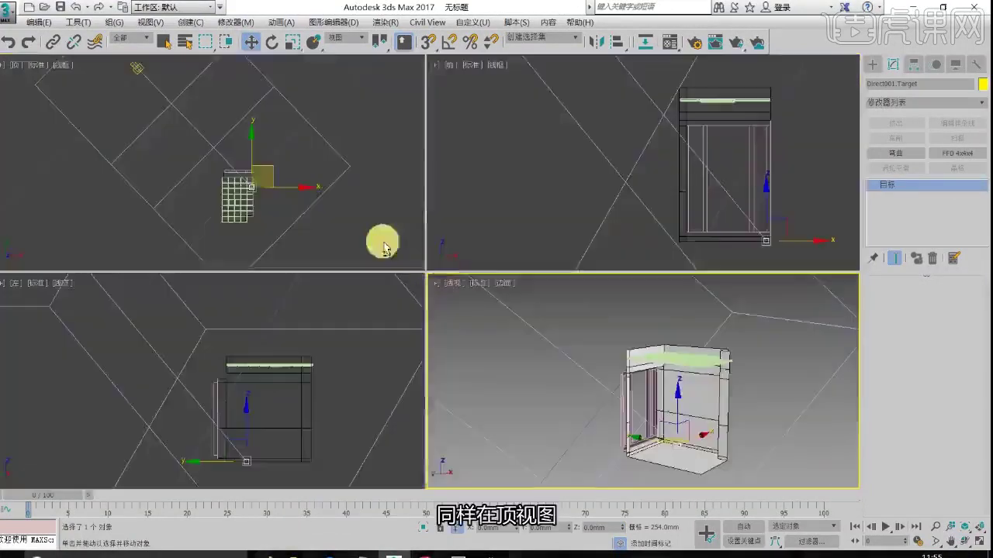
# Start a Target camera in the maximized top viewport and check the reference render for the camera's viewing angle
pyautogui.rightClick(381, 243)
pyautogui.hotkey('alt', 'w')
pyautogui.click(871, 67)
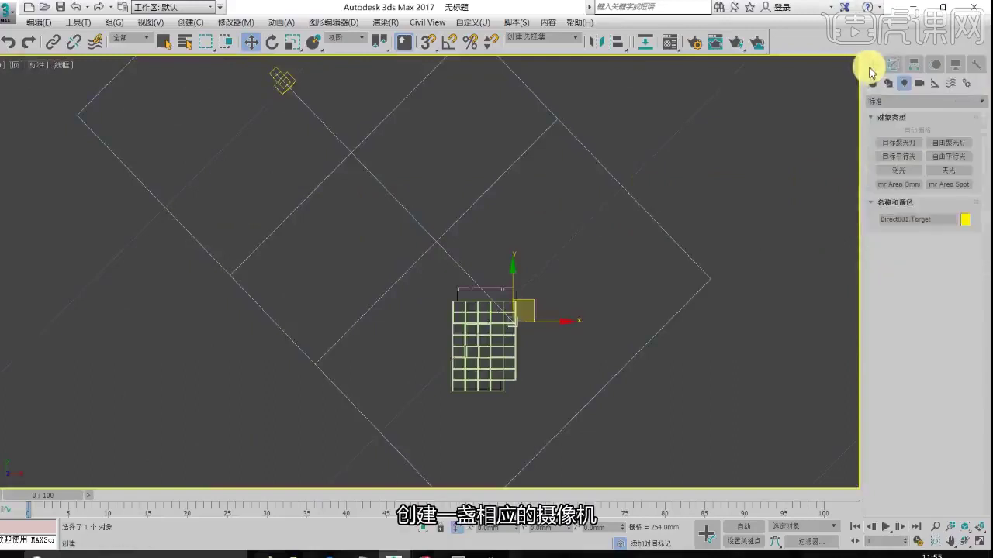
pyautogui.click(919, 83)
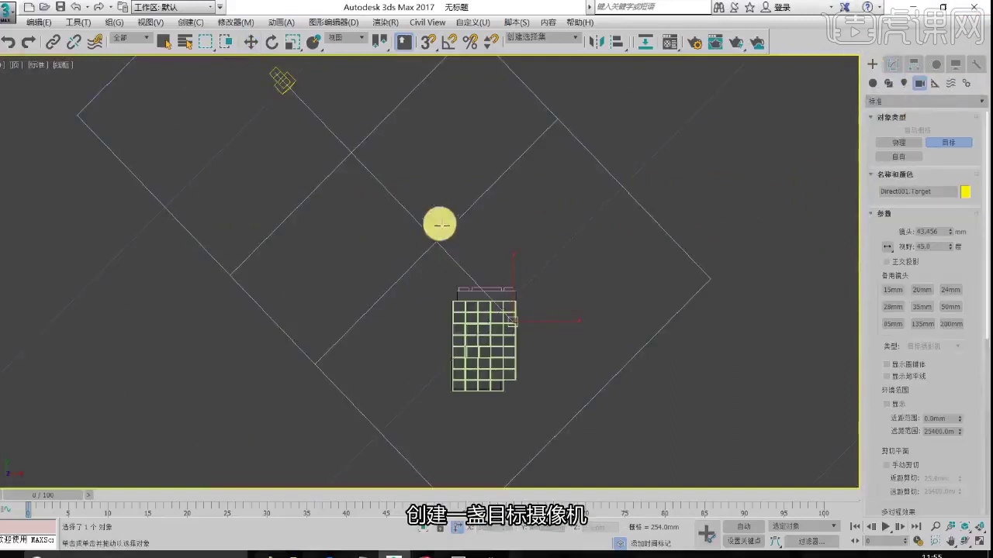
pyautogui.scroll(5, 504, 341)
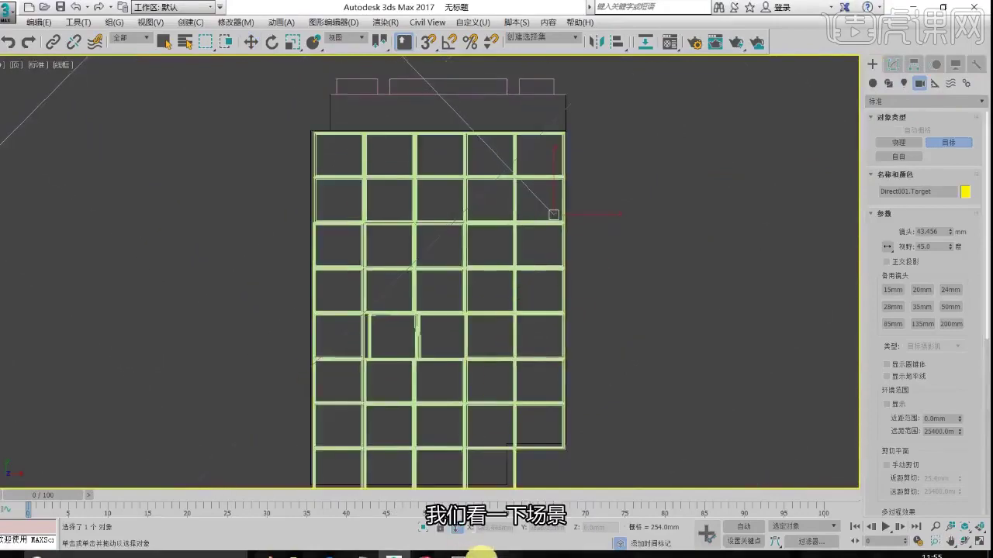
pyautogui.click(458, 552)
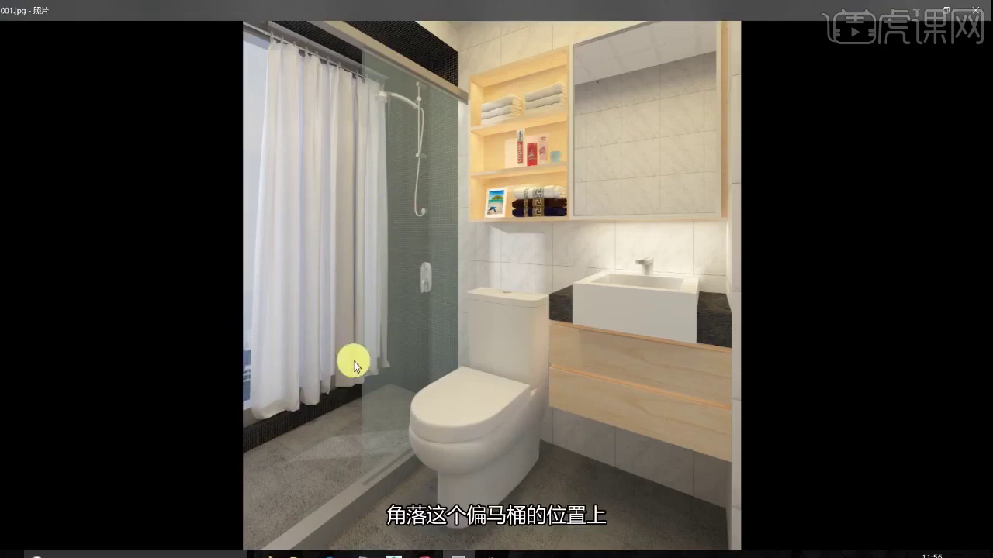
pyautogui.click(916, 10)
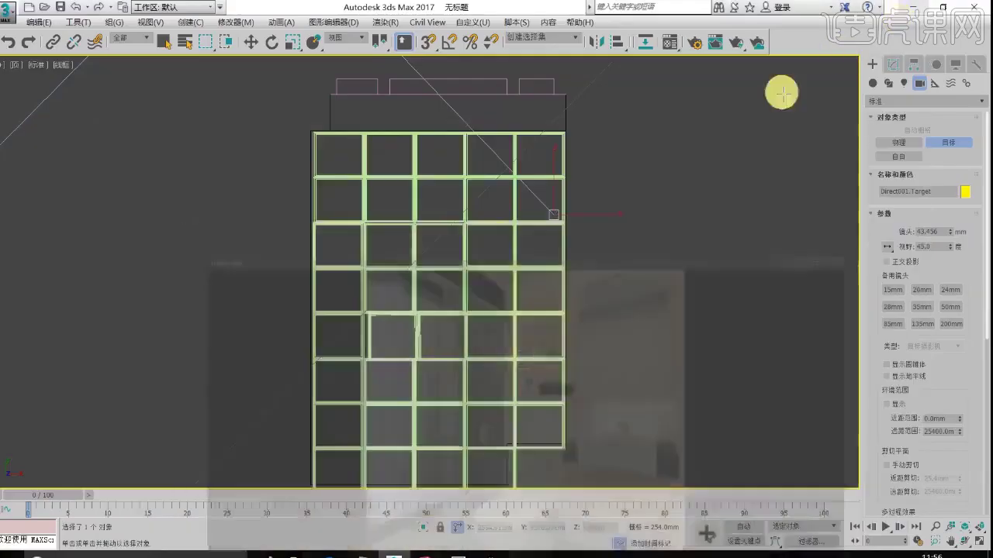
# Hide the gridded ceiling model in the top view
pyautogui.scroll(-3, 438, 260)
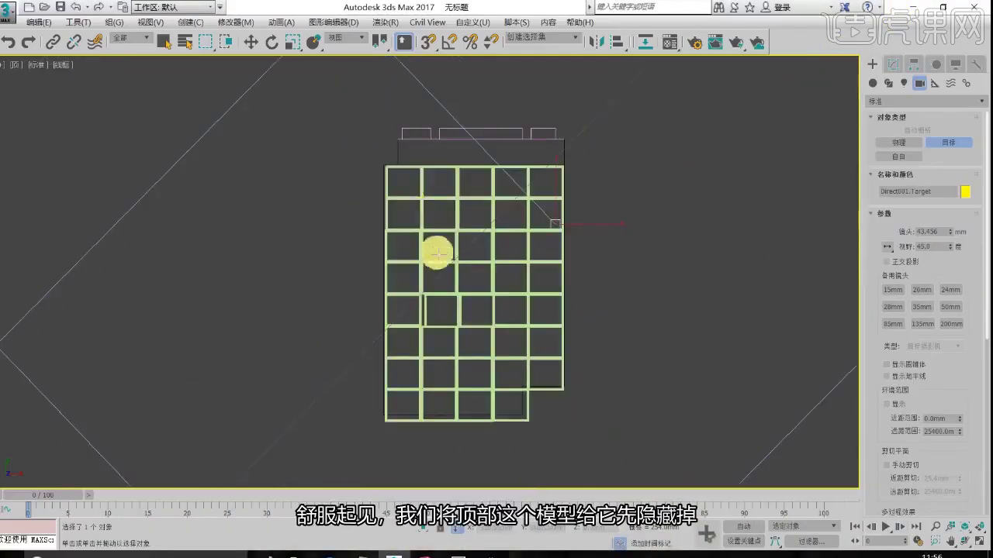
pyautogui.click(250, 43)
pyautogui.click(461, 194)
pyautogui.rightClick(461, 186)
pyautogui.click(487, 165)
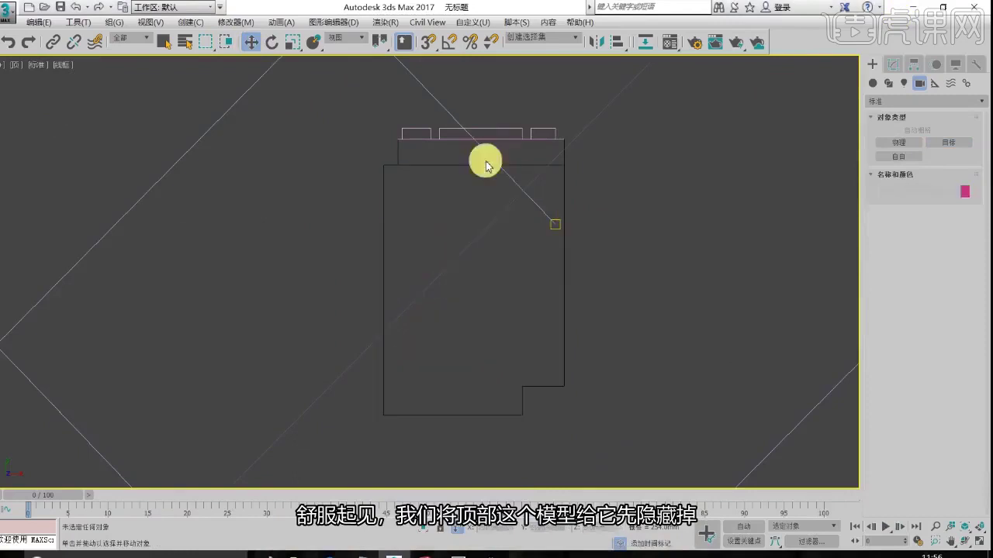
# Create a Target camera from the room's near corner aimed diagonally at the opposite corner by the window, with a 24 mm lens
pyautogui.click(946, 145)
pyautogui.moveTo(404, 383); pyautogui.dragTo(549, 164)
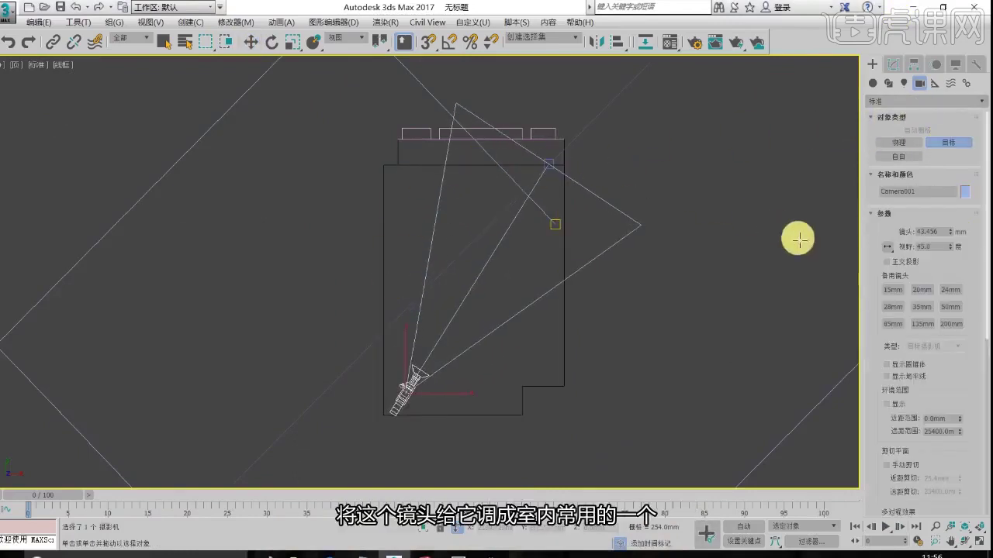
pyautogui.click(949, 292)
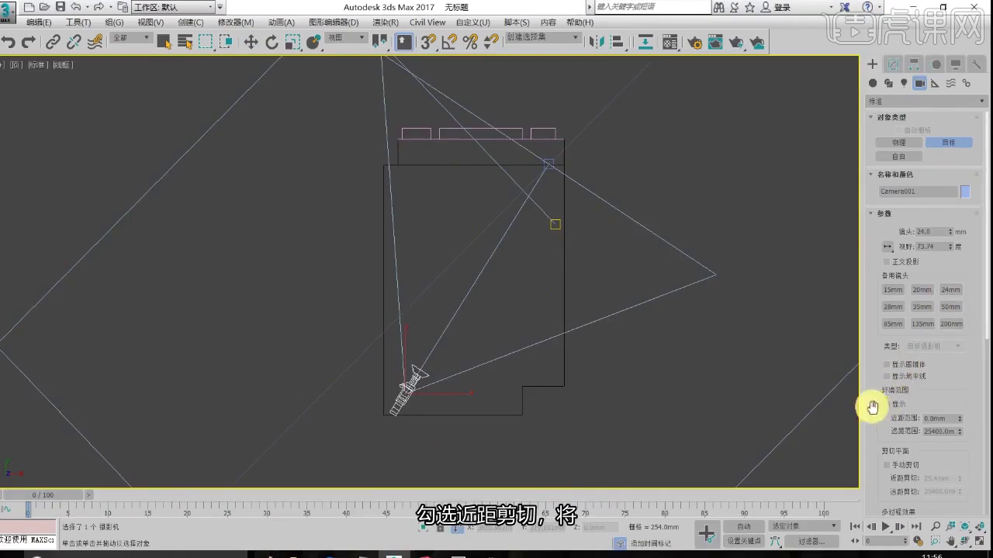
# Enable manual clipping on the camera with a near clip of about 542 mm and a far clip of 6096 mm, and show the camera view
pyautogui.scroll(-2, 880, 419)
pyautogui.moveTo(960, 445); pyautogui.dragTo(954, 467)
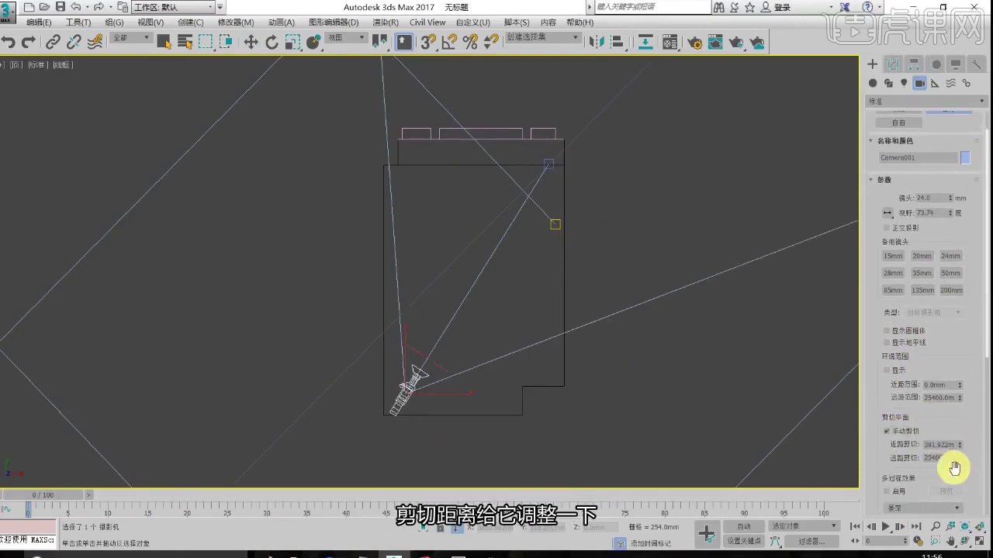
pyautogui.moveTo(962, 417); pyautogui.dragTo(7, 501)
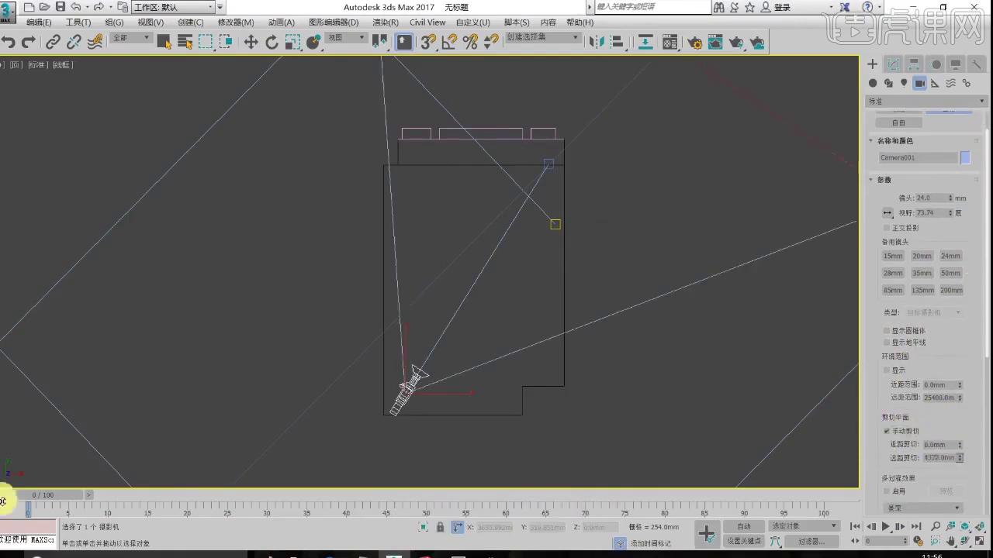
pyautogui.scroll(-5, 512, 324)
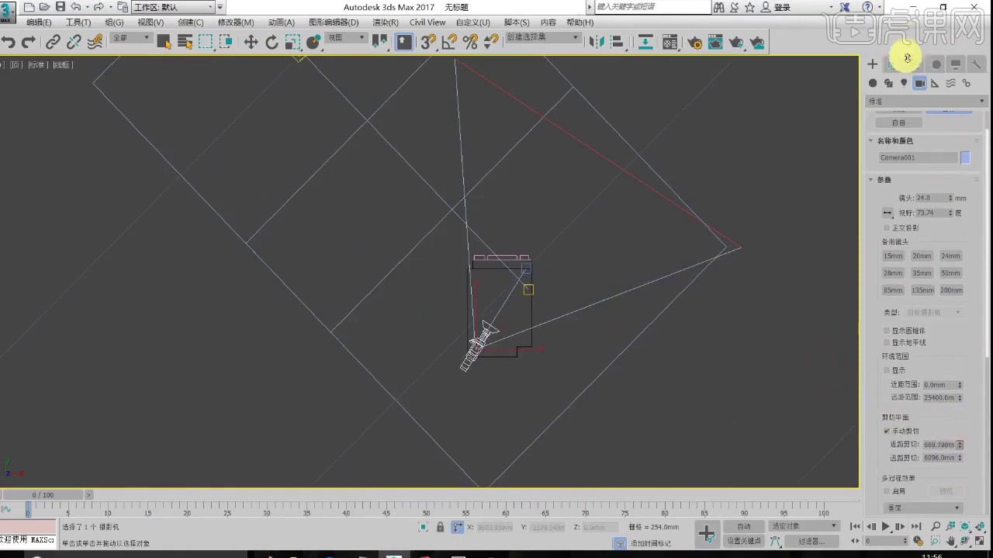
pyautogui.hotkey('alt', 'w')
pyautogui.rightClick(647, 354)
pyautogui.hotkey('alt', 'w')
pyautogui.press('c')
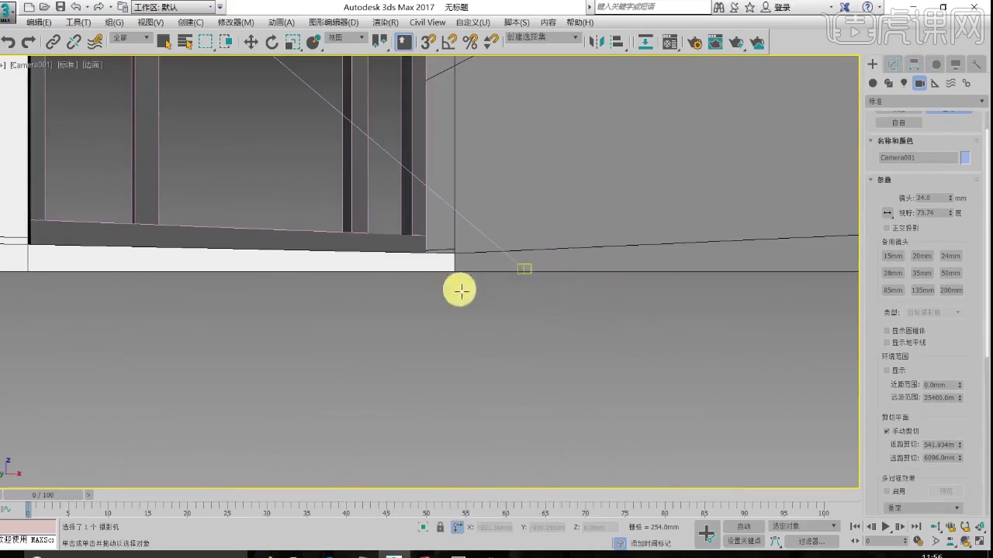
# Switch to the maximized left view and activate Move for the selected camera
pyautogui.hotkey('alt', 'w')
pyautogui.rightClick(297, 386)
pyautogui.hotkey('alt', 'w')
pyautogui.click(254, 42)
pyautogui.scroll(4, 644, 372)
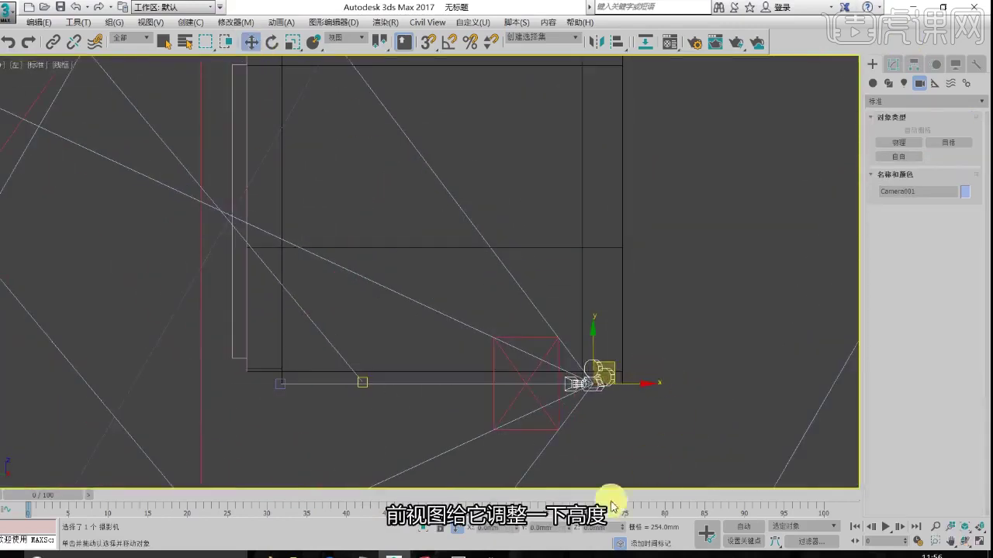
pyautogui.doubleClick(594, 526)
pyautogui.write('00')
pyautogui.press('Return')
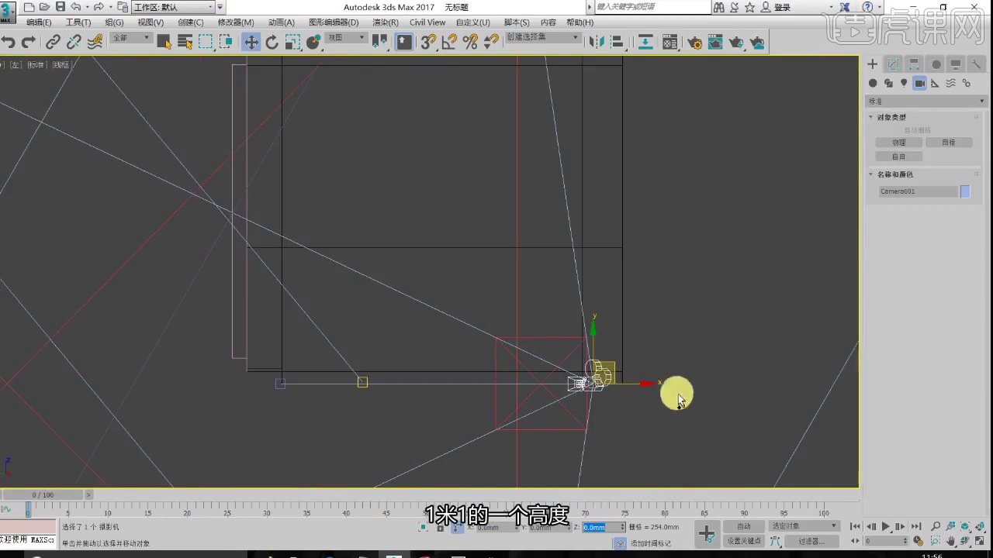
pyautogui.hotkey('ctrl', 'z')
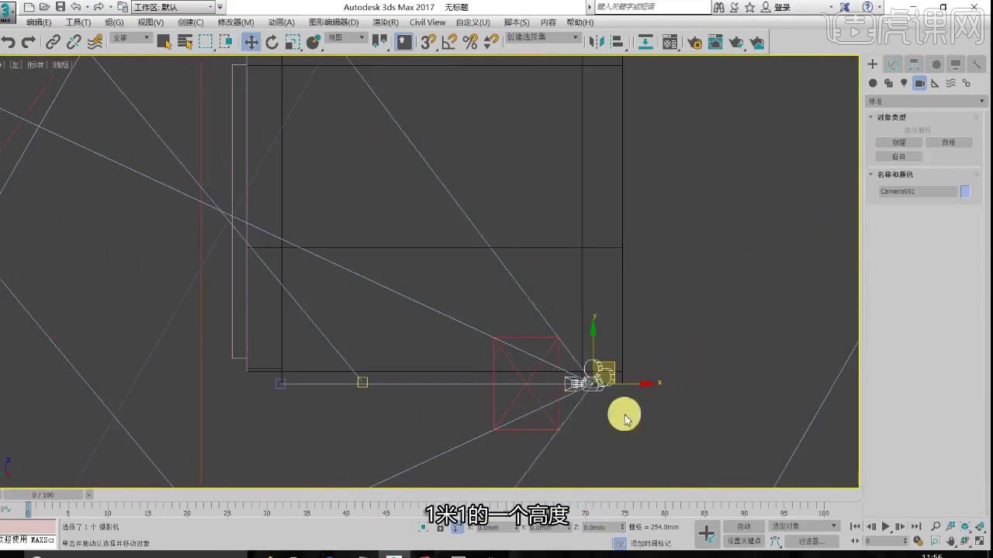
# Raise both the camera and its target by 1100 mm vertically in the left view
pyautogui.doubleClick(538, 528)
pyautogui.write('00')
pyautogui.press('Return')
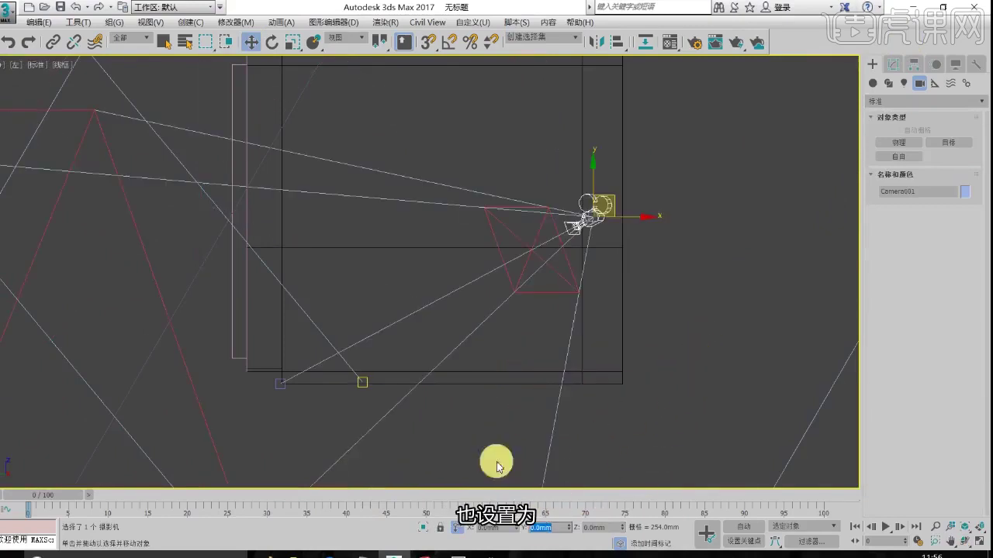
pyautogui.click(281, 381)
pyautogui.write('1100')
pyautogui.press('Return')
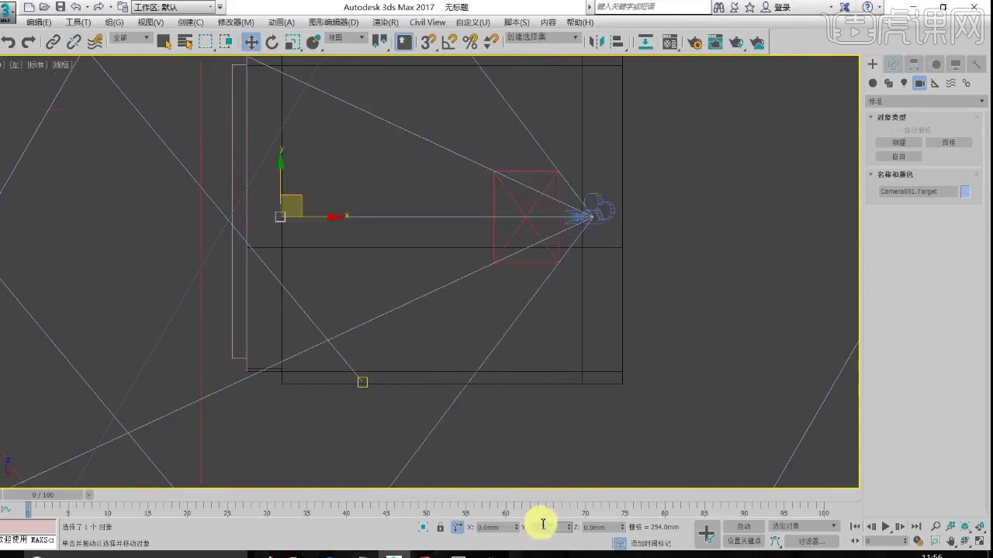
# Show the view through the camera and check its framing with safe frames
pyautogui.press('c')
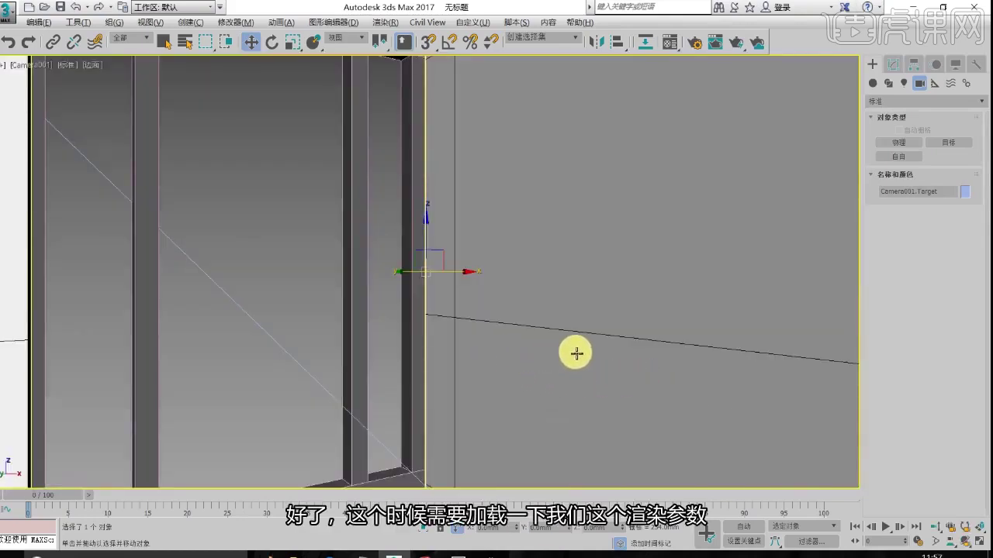
pyautogui.hotkey('shift', 'f')
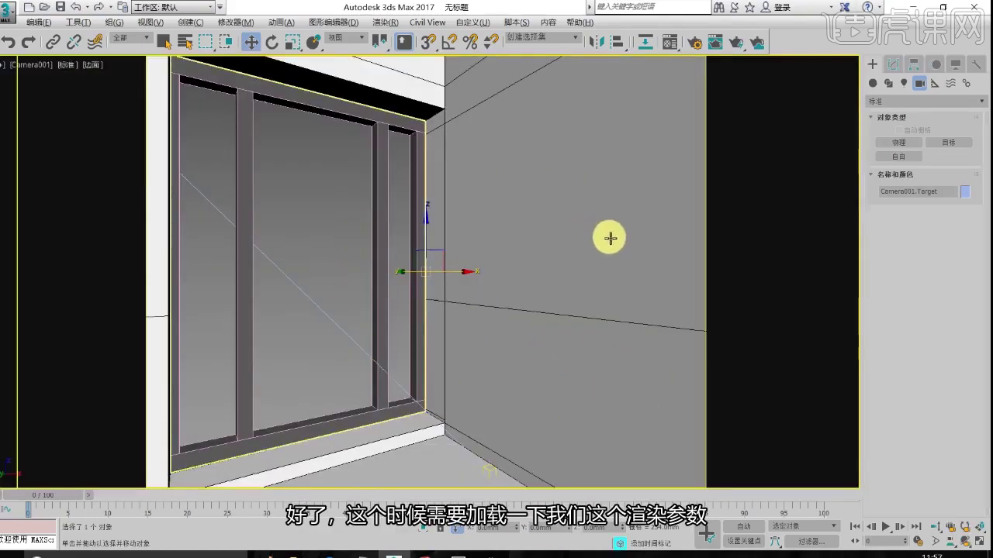
pyautogui.hotkey('shift', 'f')
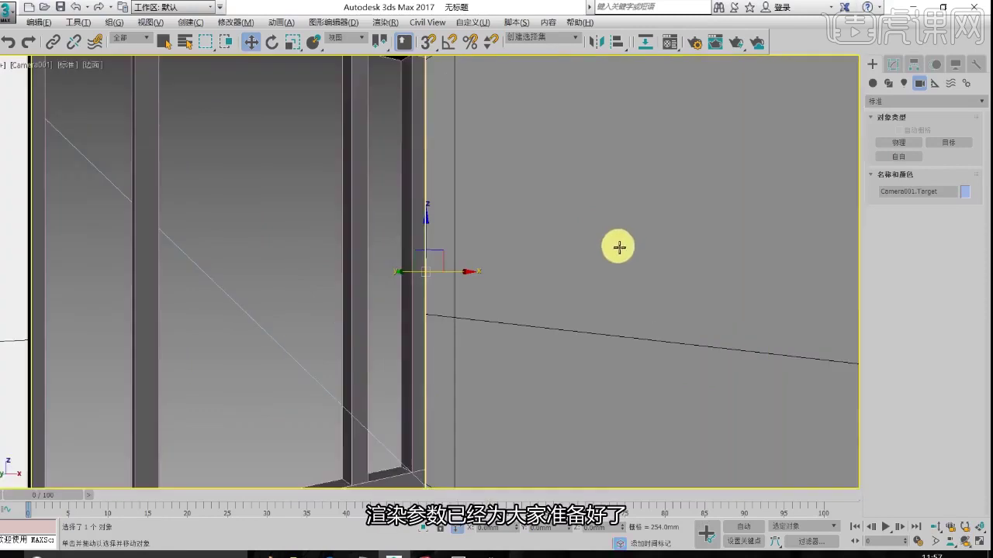
# Load the render preset 002 with all its categories into the V-Ray render settings
pyautogui.click(702, 46)
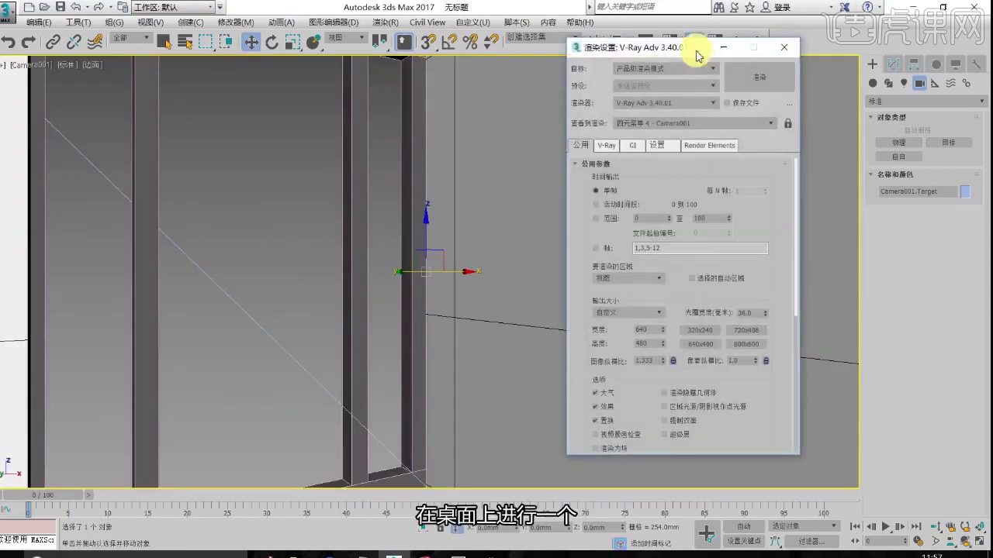
pyautogui.click(710, 87)
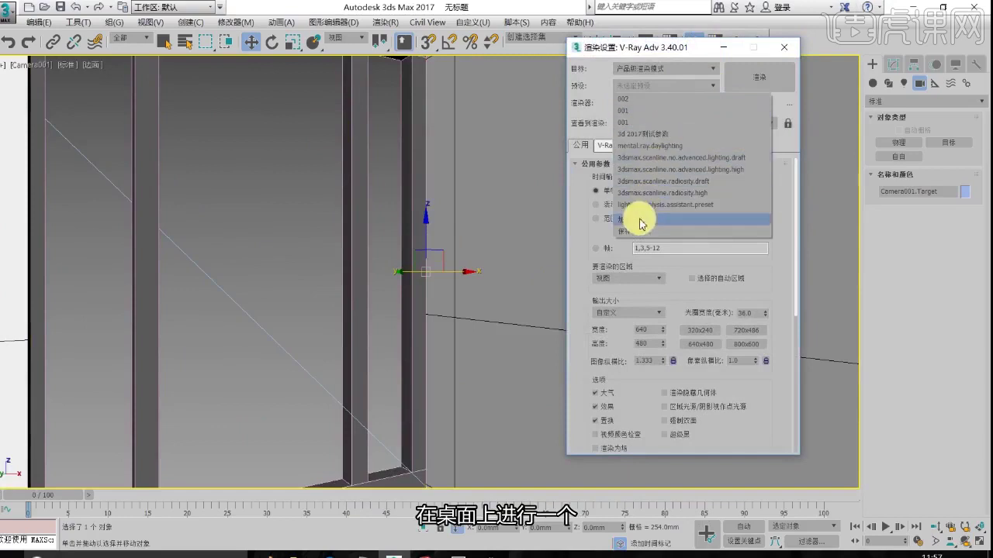
pyautogui.click(639, 98)
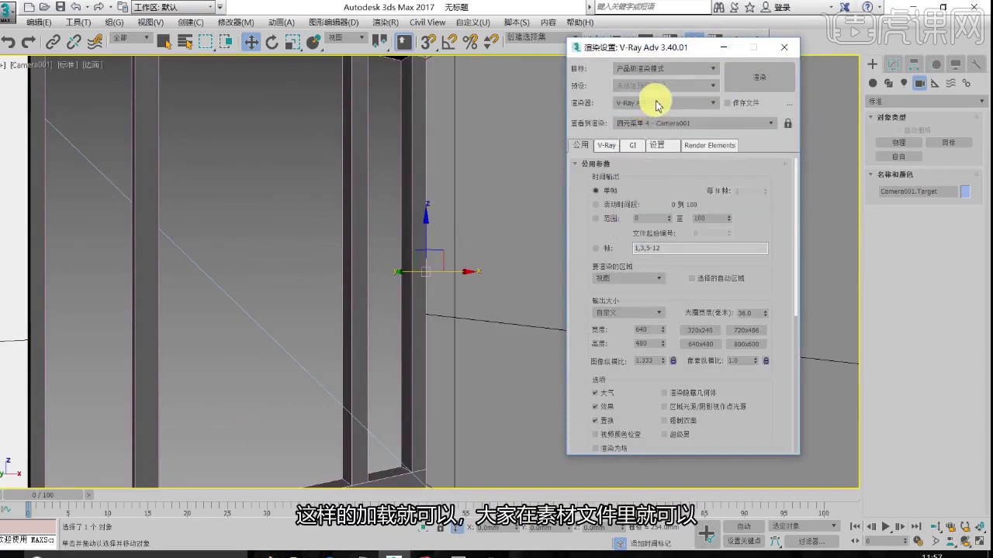
pyautogui.click(594, 341)
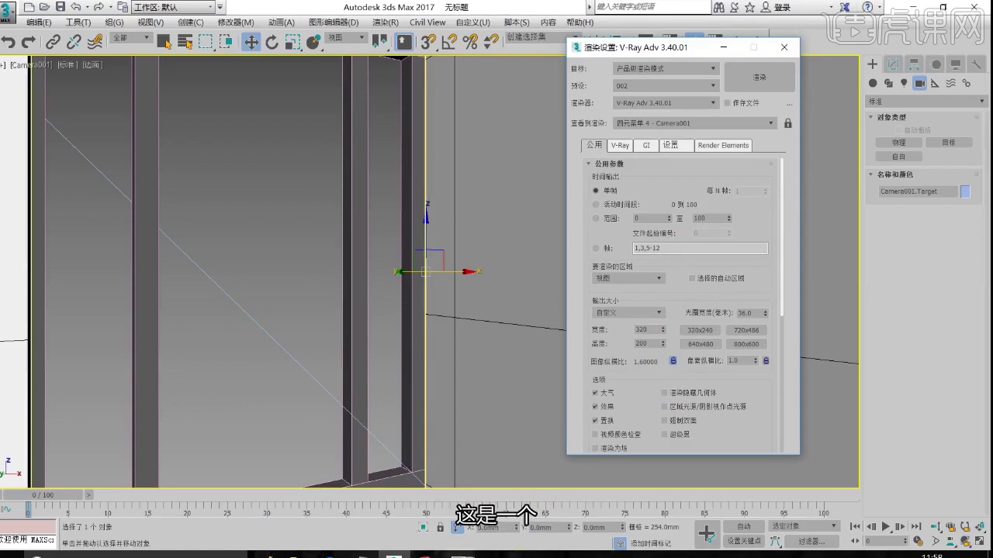
# Match the reference's portrait format by locking the output's image aspect ratio at 0.6 and setting the height to 320
pyautogui.click(459, 555)
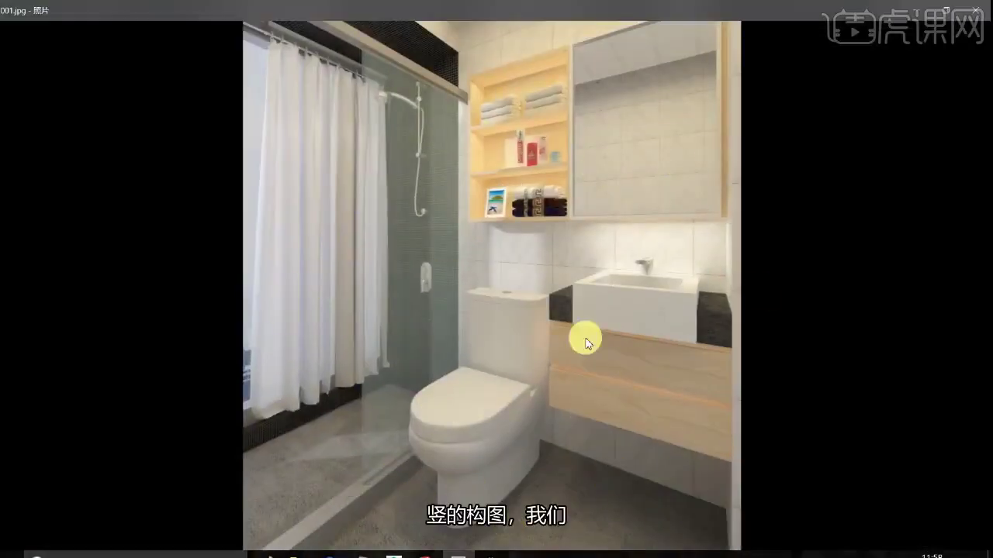
pyautogui.click(899, 11)
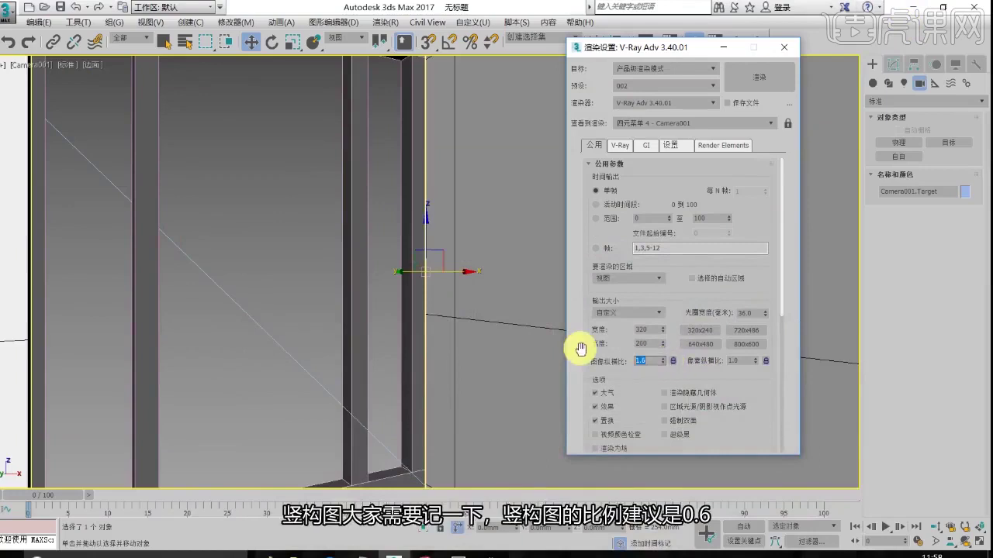
pyautogui.write('0')
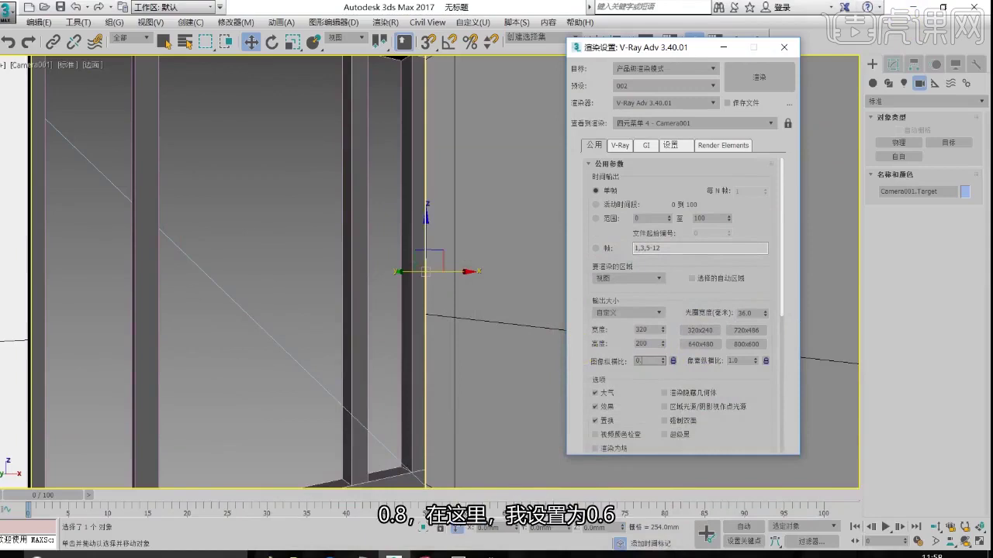
pyautogui.write('.6')
pyautogui.press('Return')
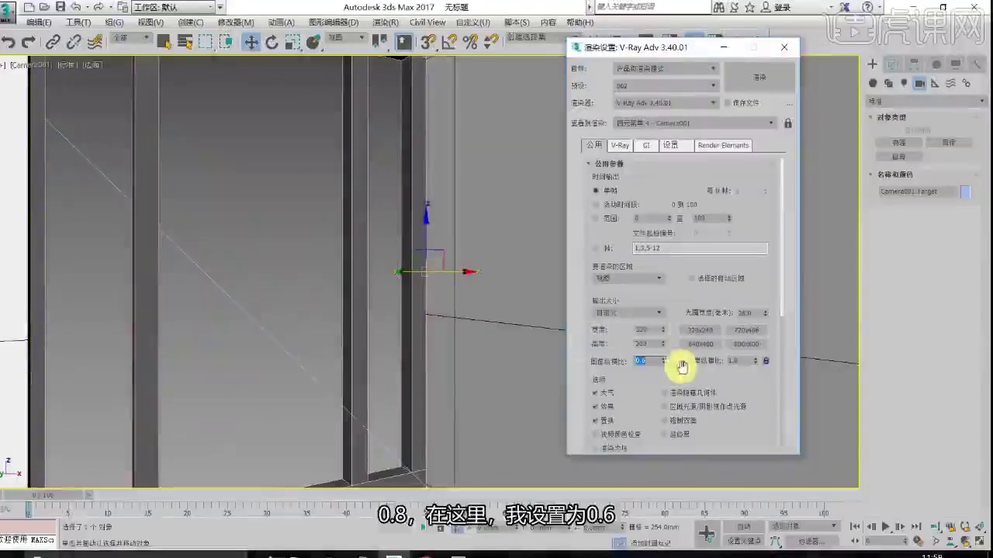
pyautogui.click(673, 362)
pyautogui.moveTo(656, 344); pyautogui.dragTo(384, 351)
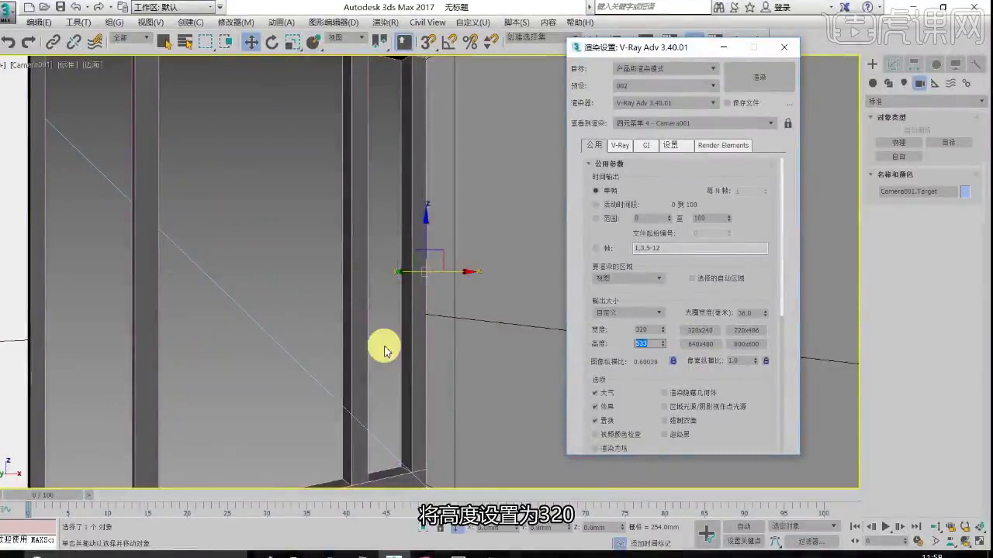
pyautogui.click(784, 47)
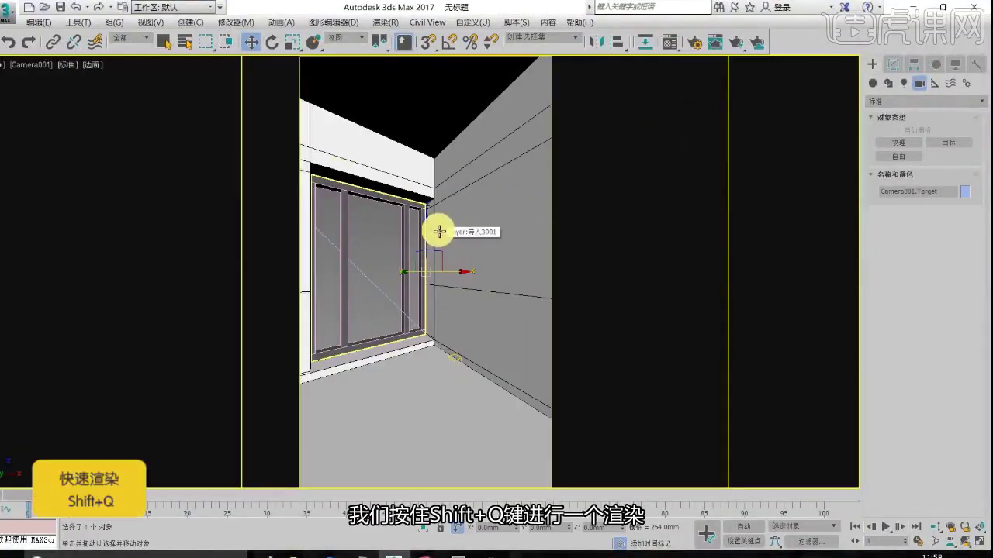
# Test-render the camera view and inspect the result in the V-Ray frame buffer and the rendered frame window
pyautogui.hotkey('shift', 'q')
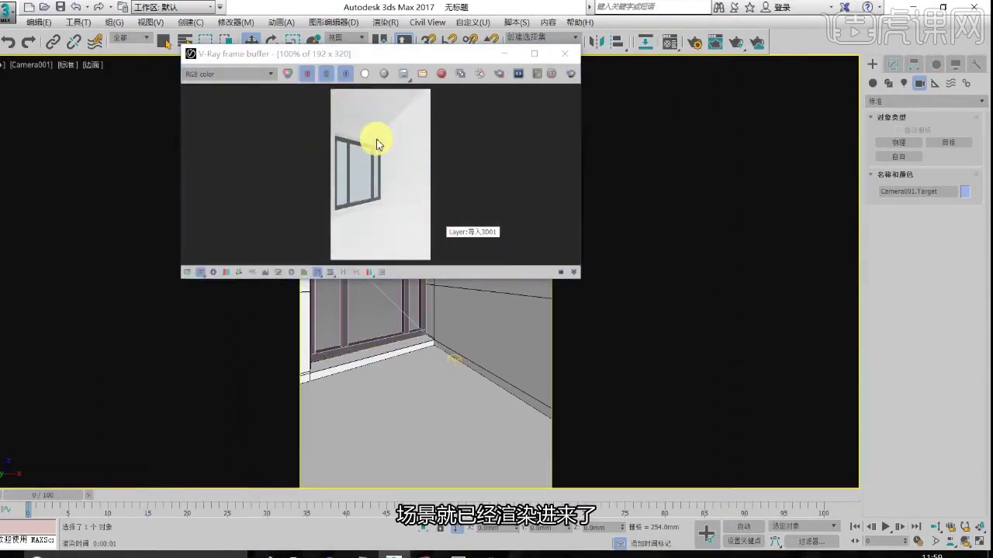
pyautogui.click(565, 61)
pyautogui.click(361, 214)
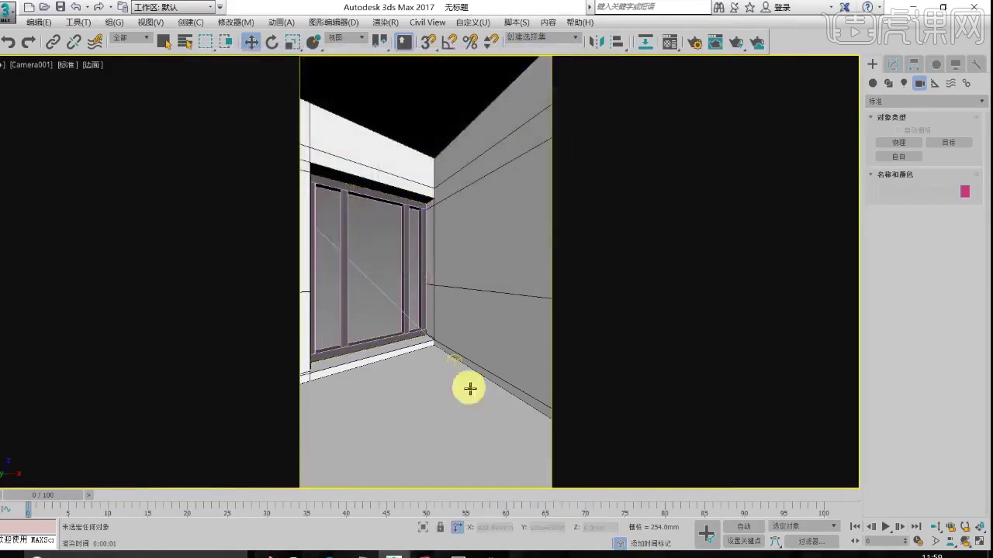
pyautogui.click(712, 47)
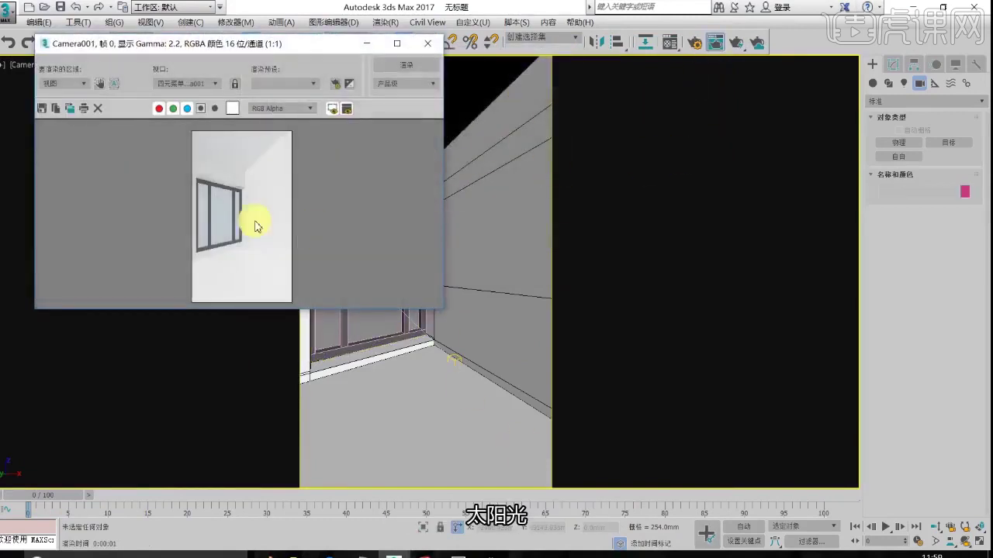
pyautogui.click(432, 48)
# Review the environment settings and the V-Ray and GI render settings
pyautogui.press('8')
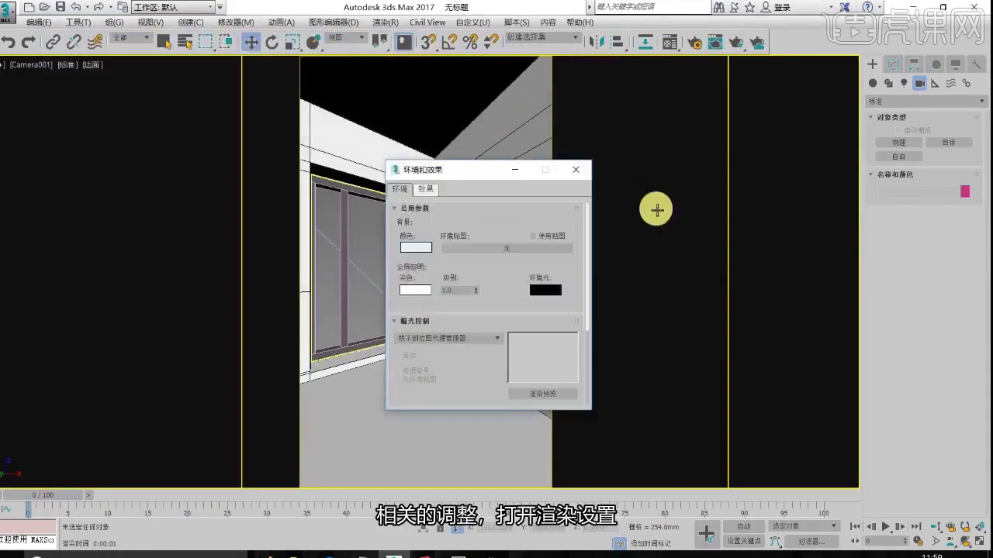
pyautogui.click(578, 171)
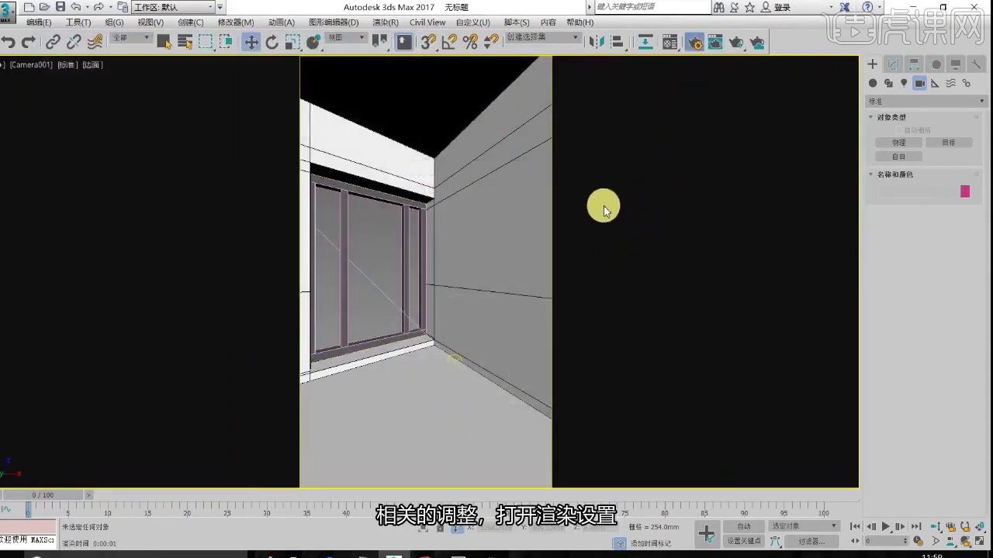
pyautogui.press('F10')
pyautogui.click(609, 149)
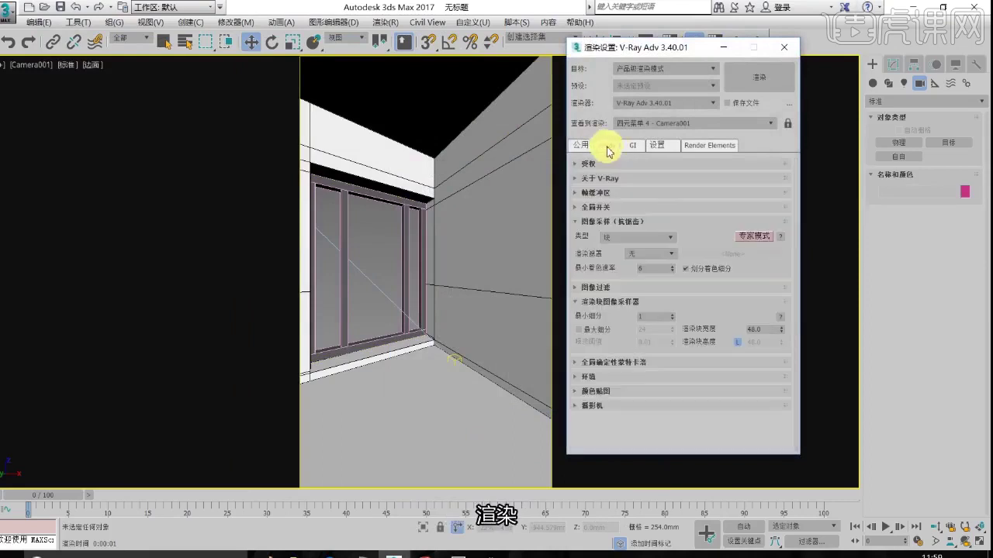
pyautogui.click(632, 148)
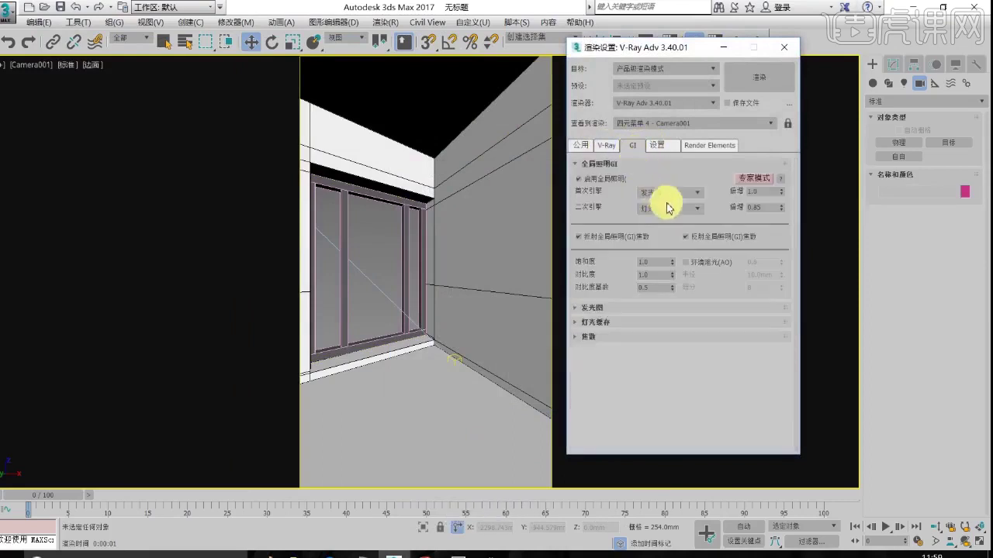
pyautogui.click(784, 47)
# Move the directional light diagonally closer to the room in the maximized top view
pyautogui.hotkey('alt', 'w')
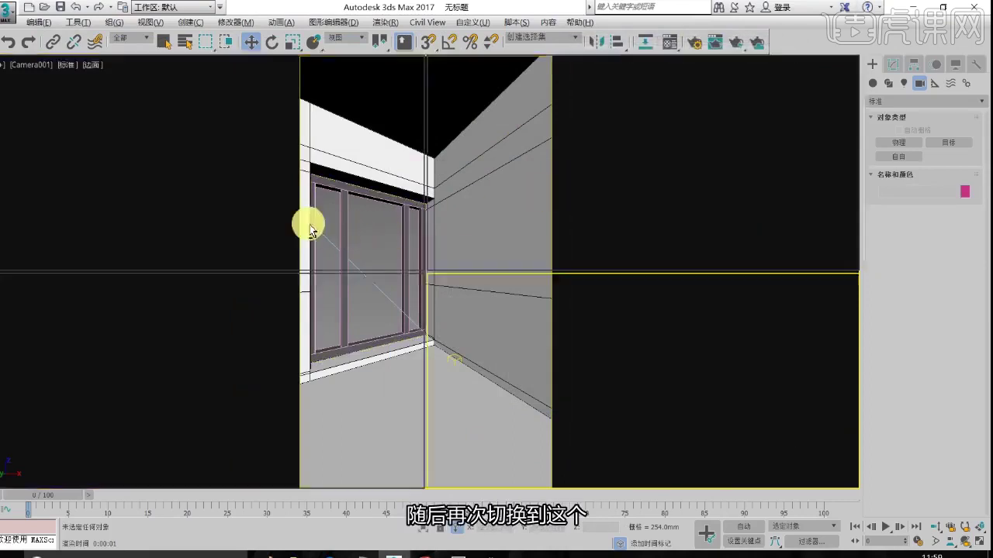
pyautogui.click(235, 188)
pyautogui.hotkey('alt', 'w')
pyautogui.moveTo(348, 133); pyautogui.dragTo(324, 204, button='middle')
pyautogui.click(294, 128)
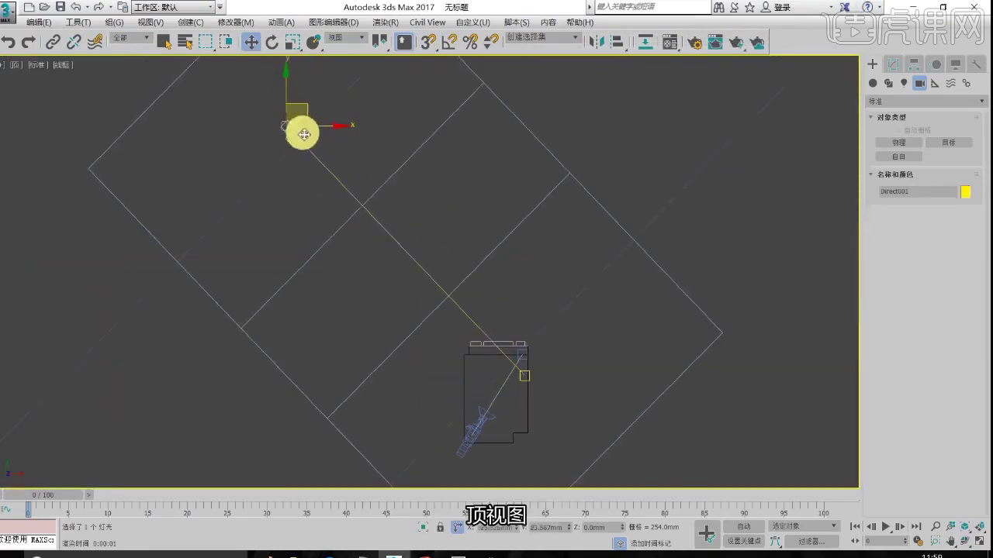
pyautogui.moveTo(304, 106); pyautogui.dragTo(416, 235)
# Lower the directional light and shift it outward from the window in the left view, and fine-tune its position in the top view
pyautogui.hotkey('alt', 'w')
pyautogui.rightClick(329, 399)
pyautogui.hotkey('alt', 'w')
pyautogui.moveTo(302, 193); pyautogui.dragTo(266, 244)
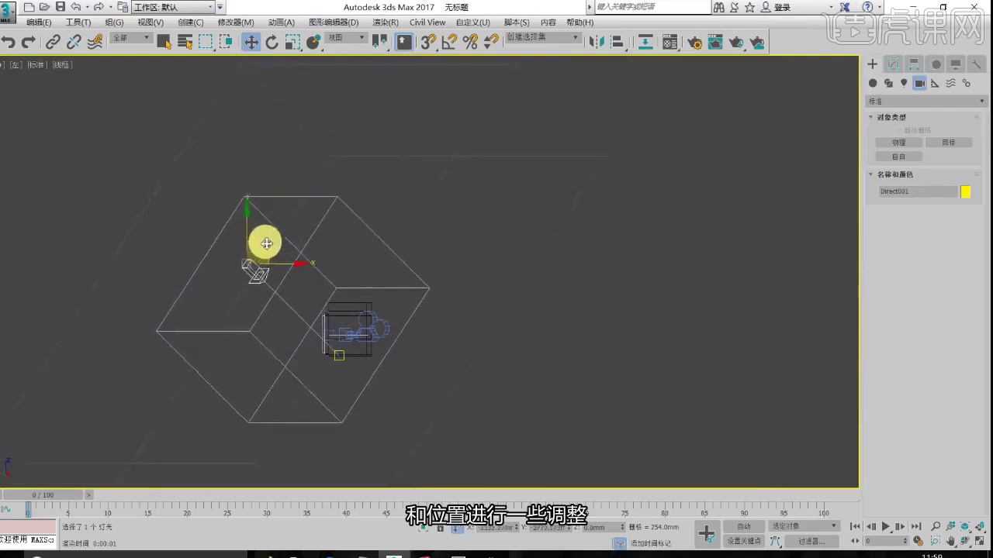
pyautogui.hotkey('alt', 'w')
pyautogui.rightClick(290, 177)
pyautogui.moveTo(222, 119); pyautogui.dragTo(219, 115)
# Render the camera view again to check the sunlight from the light's new position
pyautogui.rightClick(616, 377)
pyautogui.hotkey('shift', 'q')
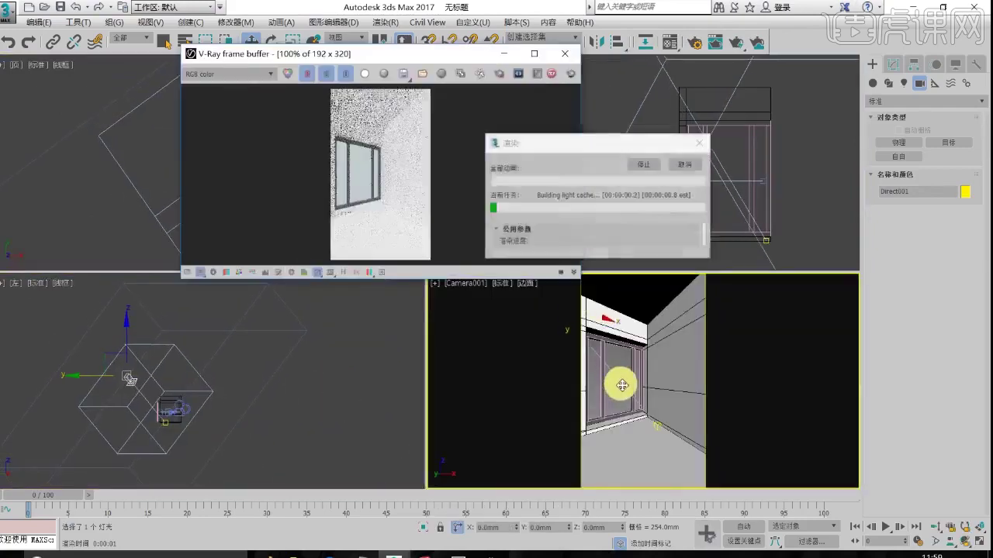
pyautogui.click(566, 56)
# Unhide all hidden objects in the enlarged camera view and select the window glass
pyautogui.hotkey('alt', 'w')
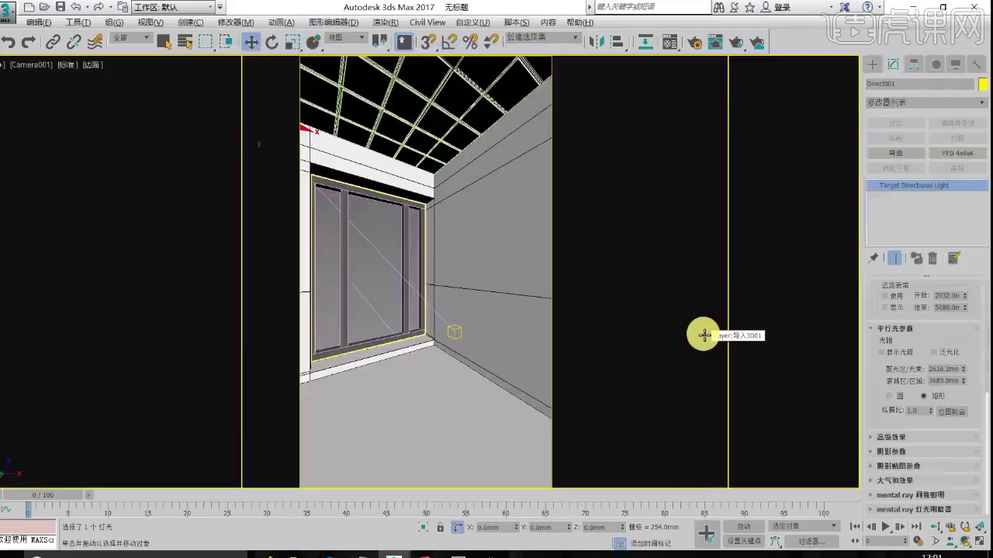
pyautogui.rightClick(435, 220)
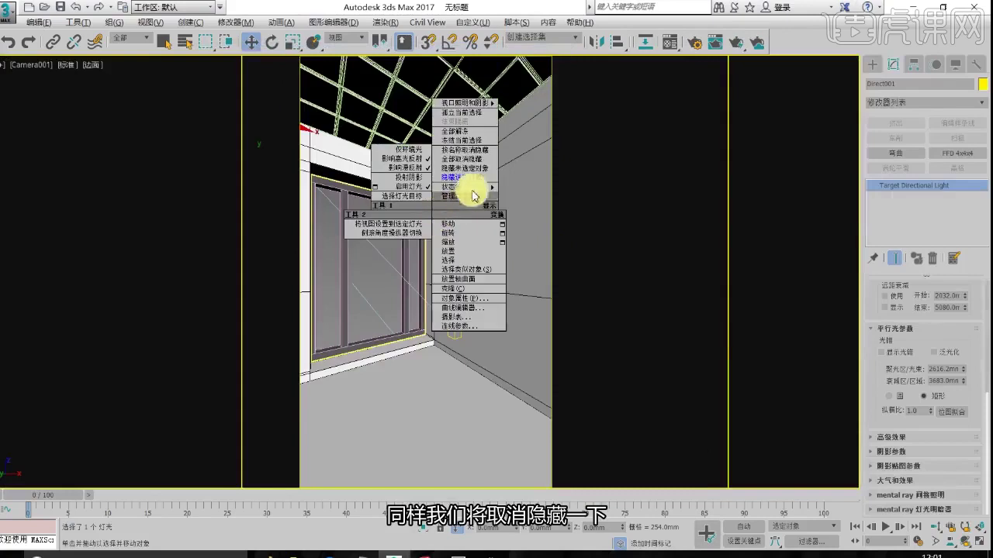
pyautogui.click(459, 159)
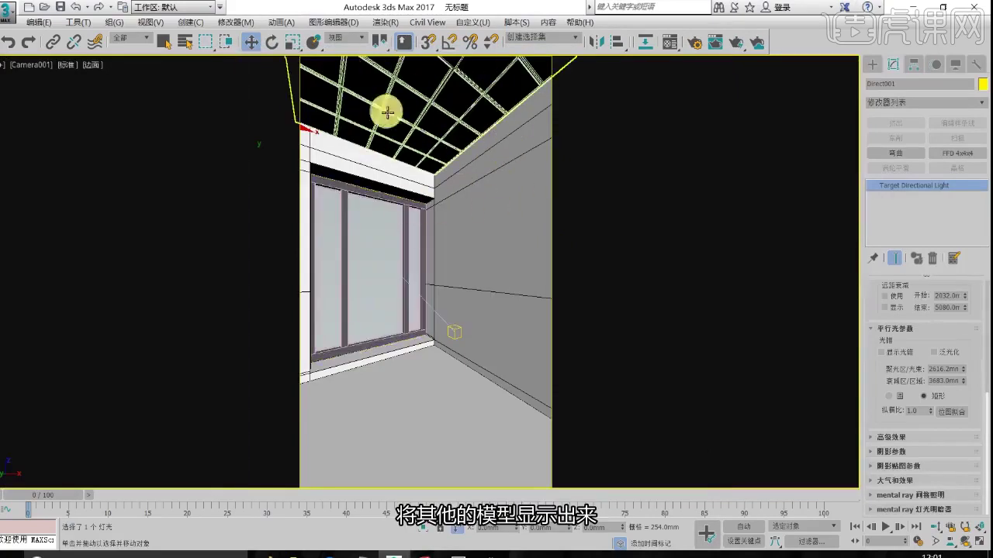
pyautogui.click(365, 218)
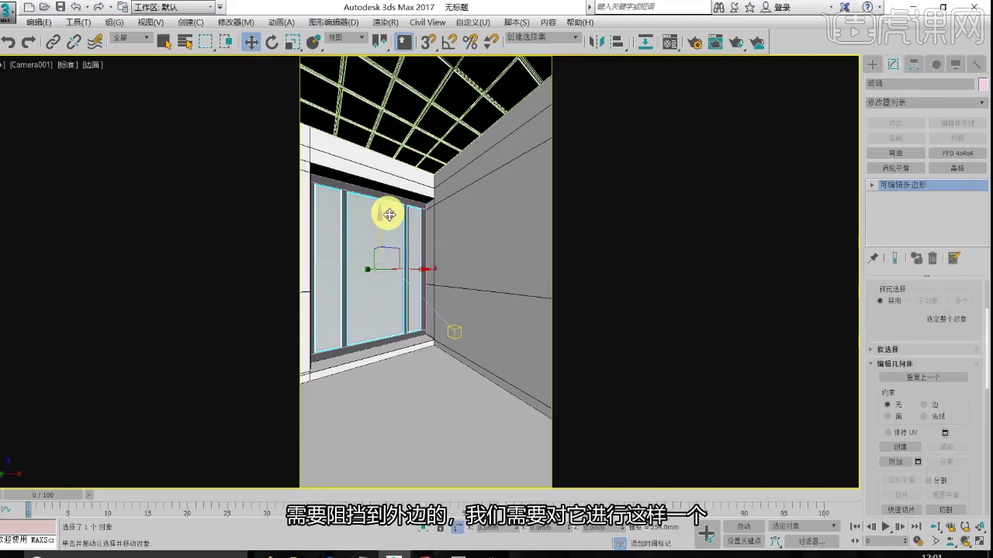
# Exclude the glass object 玻璃 from the directional light, covering both illumination and shadow casting
pyautogui.hotkey('alt', 'w')
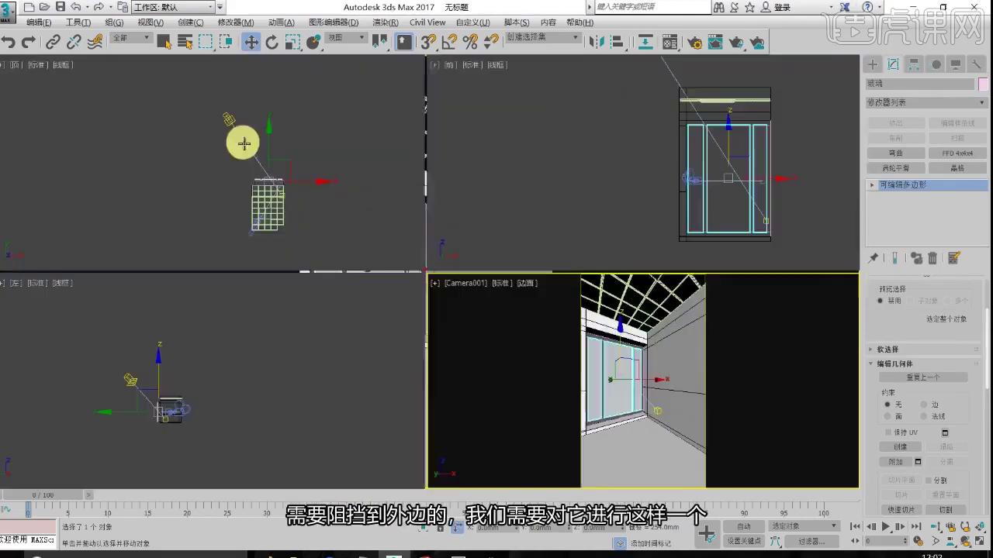
pyautogui.click(266, 144)
pyautogui.hotkey('alt', 'w')
pyautogui.click(466, 183)
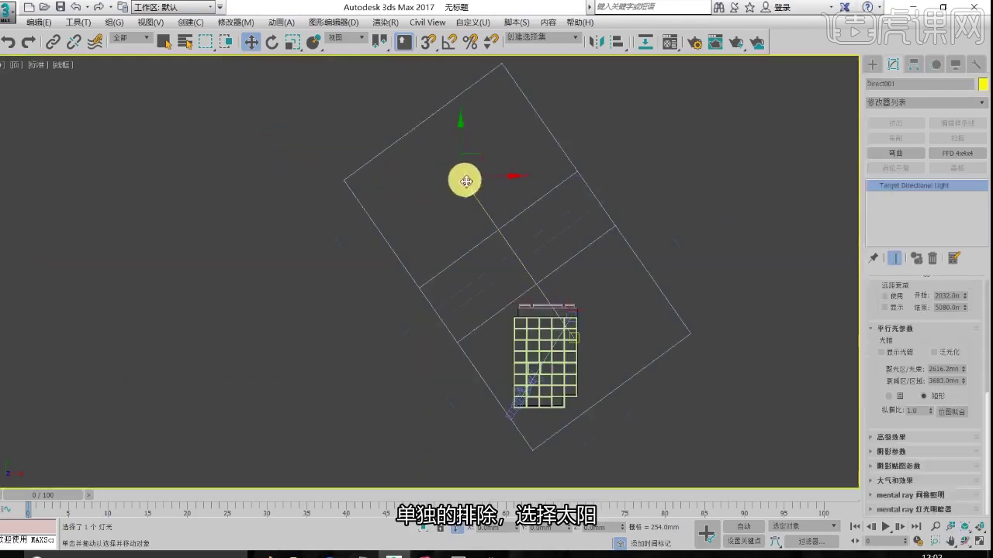
pyautogui.scroll(5, 879, 310)
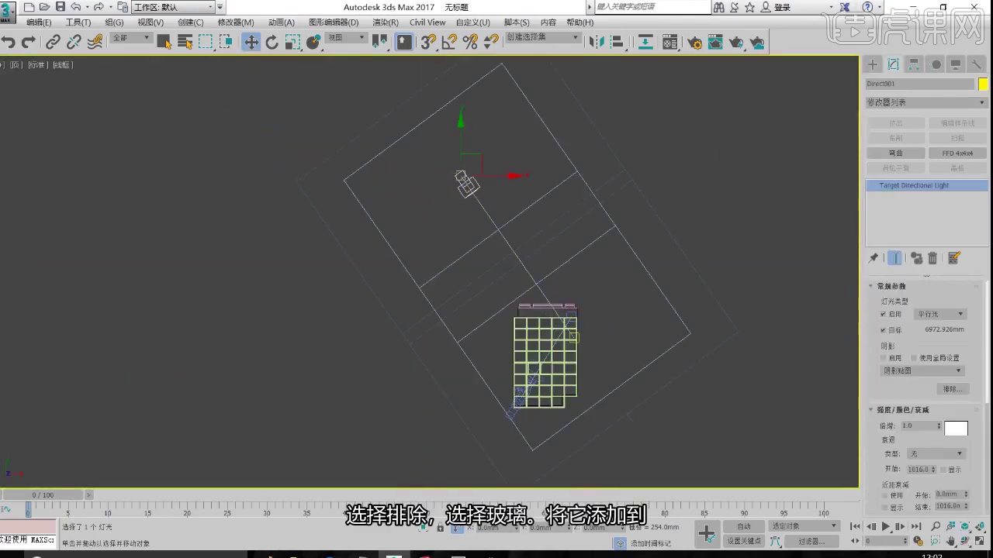
pyautogui.click(952, 389)
pyautogui.click(293, 183)
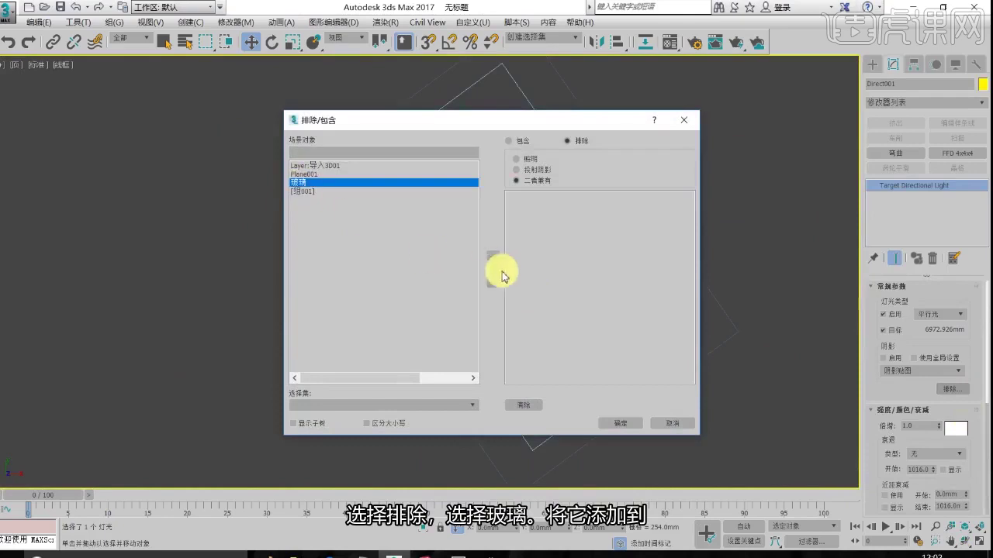
pyautogui.click(492, 257)
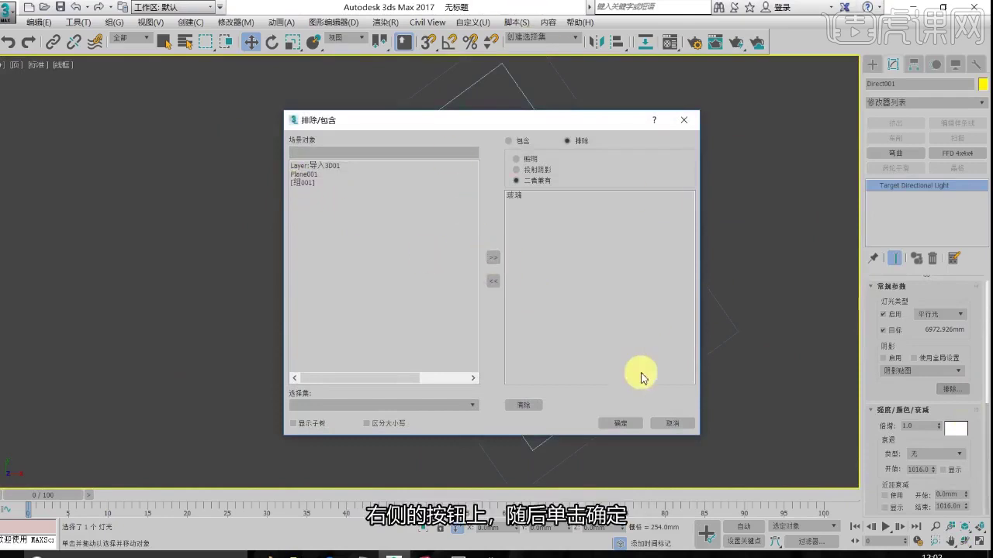
pyautogui.click(624, 425)
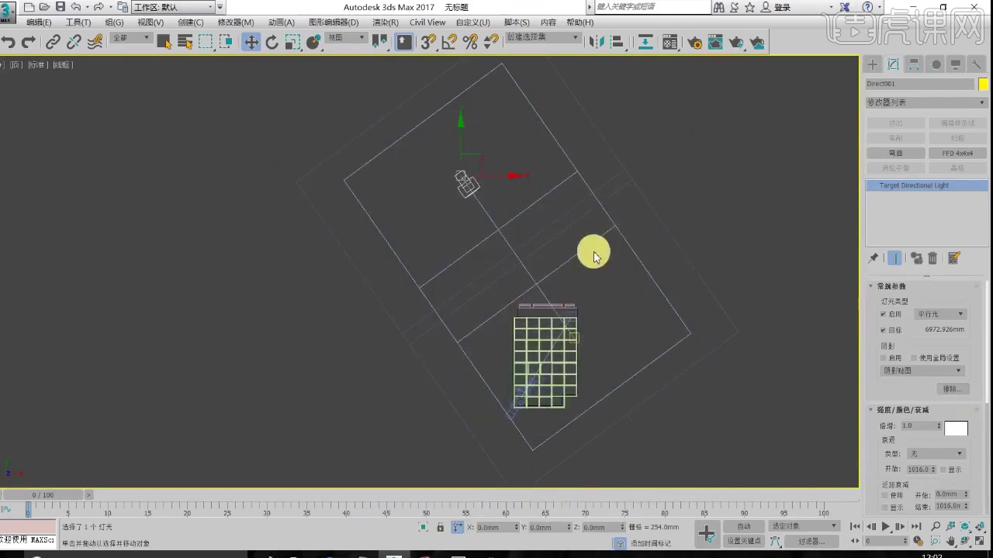
# Render the enlarged camera view to check the lighting with the glass excluded from the sun
pyautogui.hotkey('alt', 'w')
pyautogui.rightClick(674, 372)
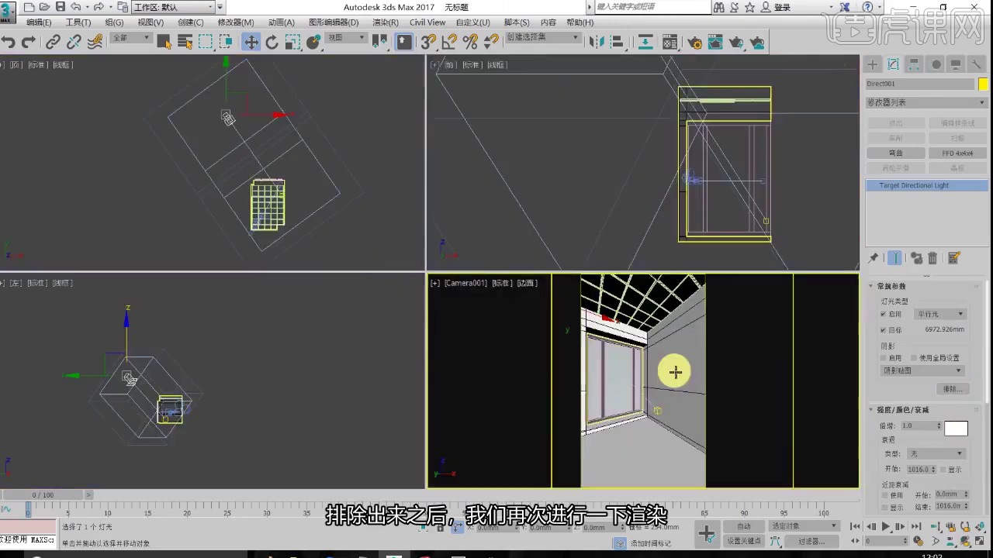
pyautogui.hotkey('alt', 'w')
pyautogui.hotkey('shift', 'q')
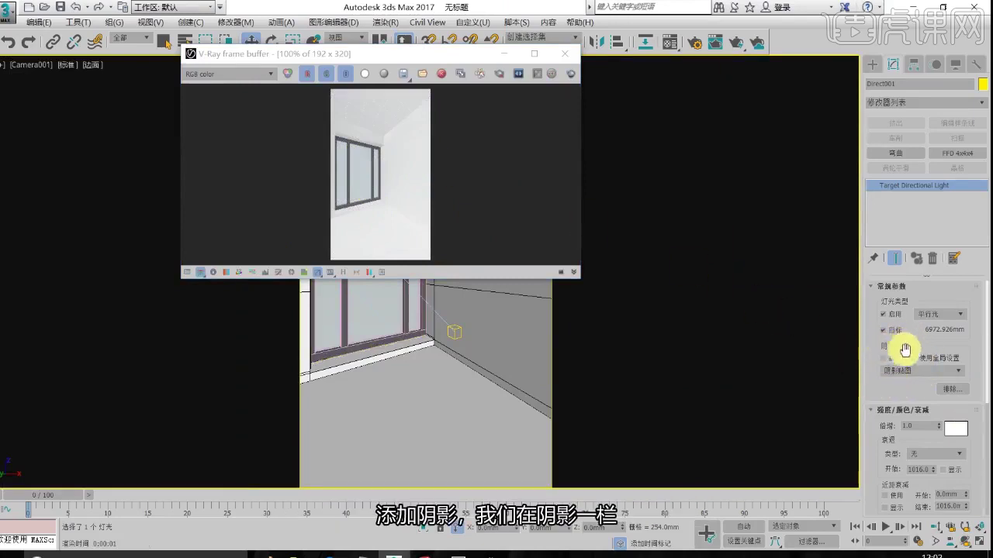
pyautogui.click(561, 52)
# Turn on shadows for the directional light and set the shadow type to VRayShadow
pyautogui.click(884, 358)
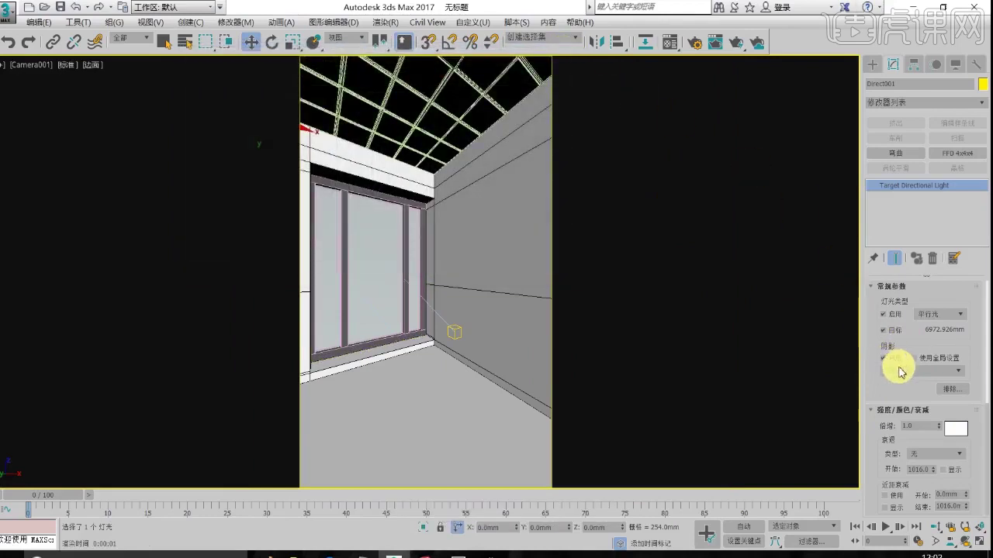
pyautogui.click(907, 370)
pyautogui.click(906, 417)
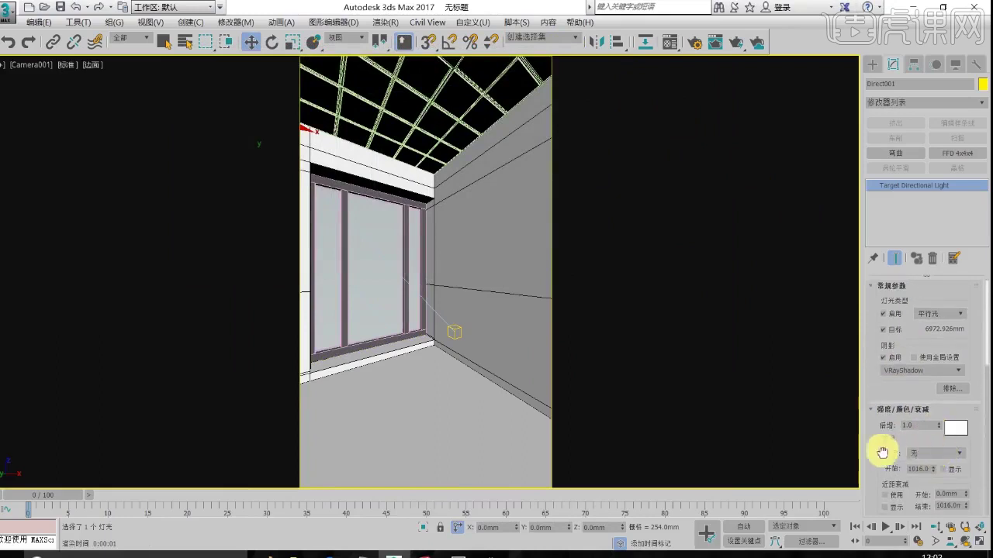
# Enable box-shaped area shadows for the directional light and set their U, V and W sizes to 500 mm
pyautogui.click(927, 458)
pyautogui.scroll(-6, 928, 461)
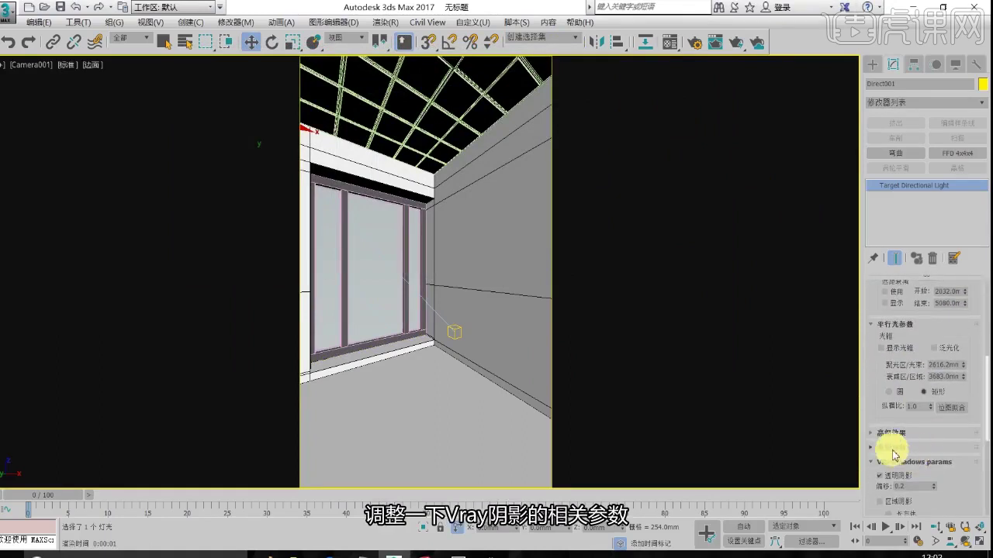
pyautogui.scroll(-1, 923, 484)
pyautogui.click(914, 487)
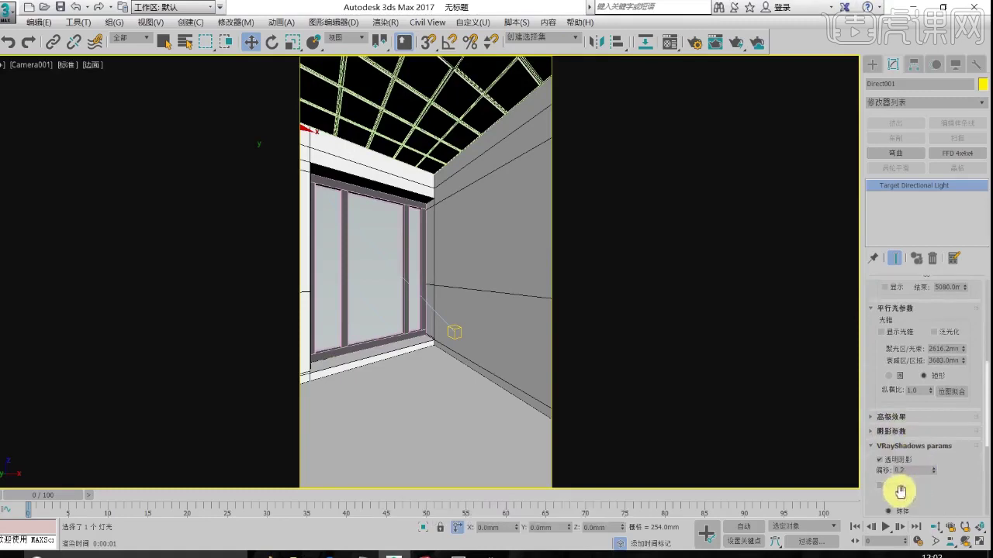
pyautogui.scroll(-4, 904, 505)
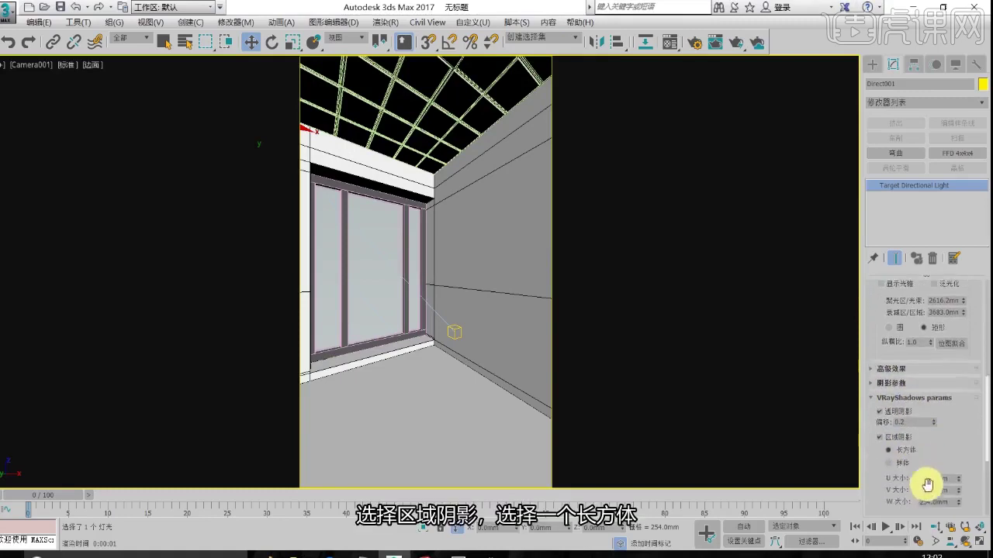
pyautogui.doubleClick(939, 463)
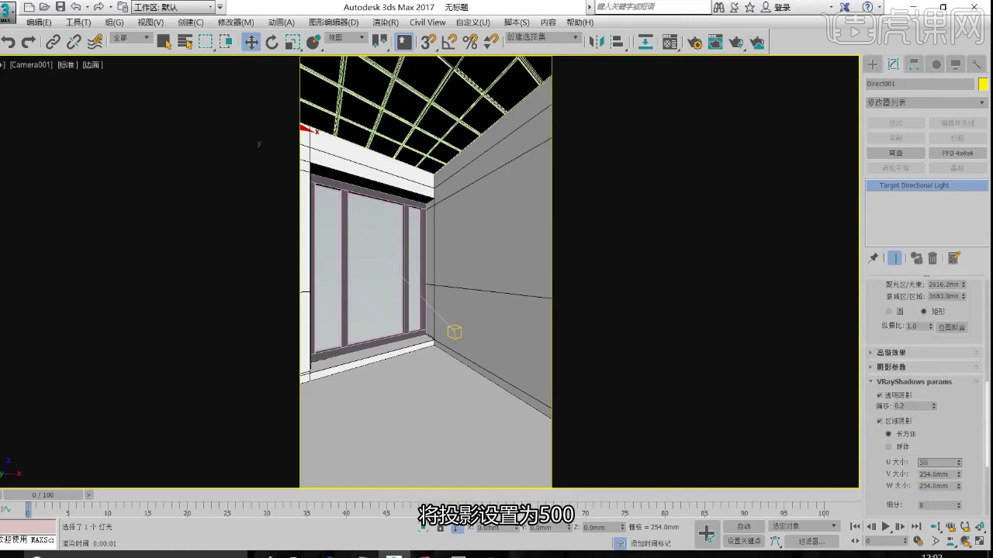
pyautogui.write('500')
pyautogui.press('Tab')
pyautogui.write('500')
pyautogui.press('Return')
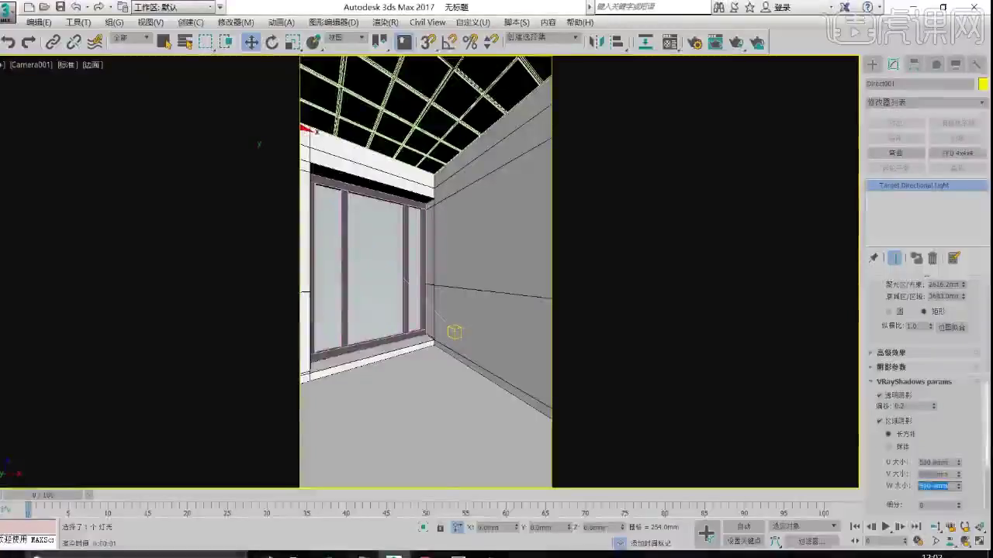
# Render the camera view and compare the shadow's position with the reference image in the Photos viewer
pyautogui.click(634, 268)
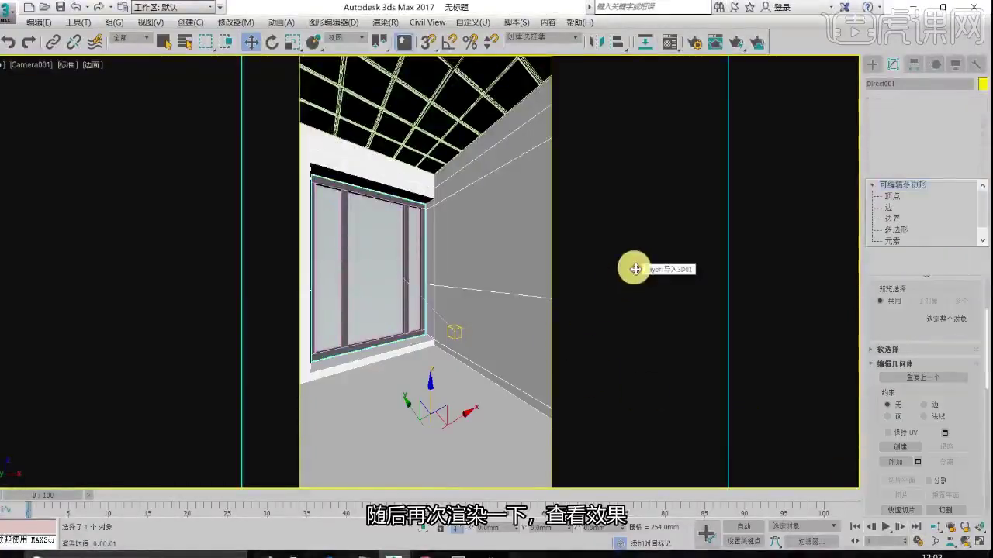
pyautogui.hotkey('shift', 'q')
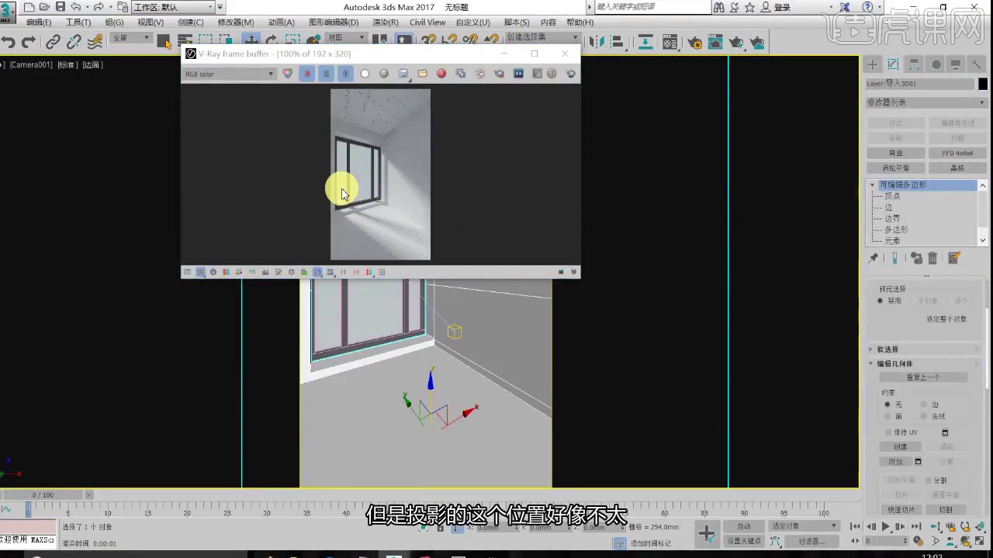
pyautogui.click(458, 554)
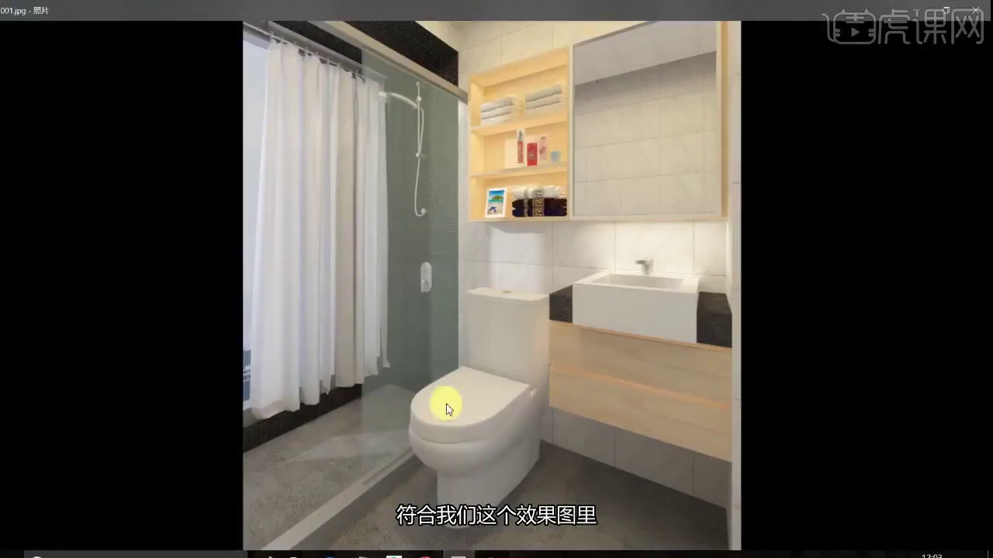
pyautogui.click(933, 11)
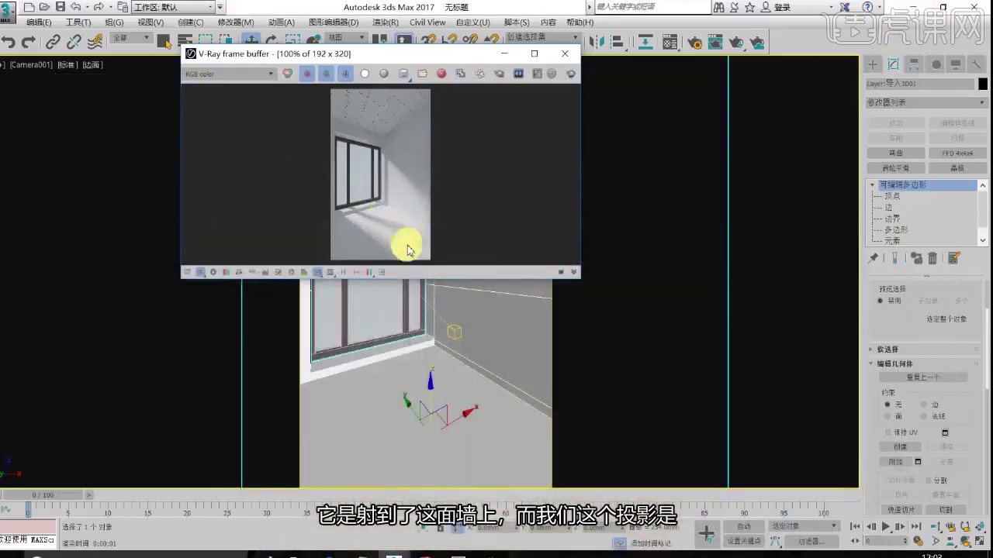
pyautogui.click(558, 61)
# Shift the directional light along negative X and slightly toward the room in the top view, and render the camera view
pyautogui.hotkey('alt', 'w')
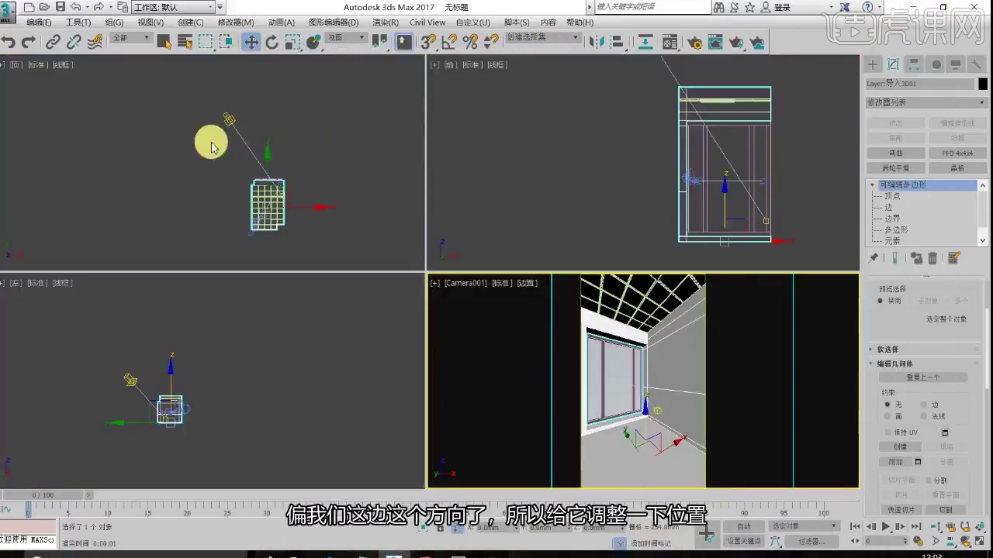
pyautogui.click(241, 101)
pyautogui.moveTo(233, 102)
pyautogui.mouseDown()
pyautogui.moveTo(213, 111)
pyautogui.moveTo(222, 113)
pyautogui.mouseUp()
pyautogui.rightClick(607, 338)
pyautogui.hotkey('shift', 'q')
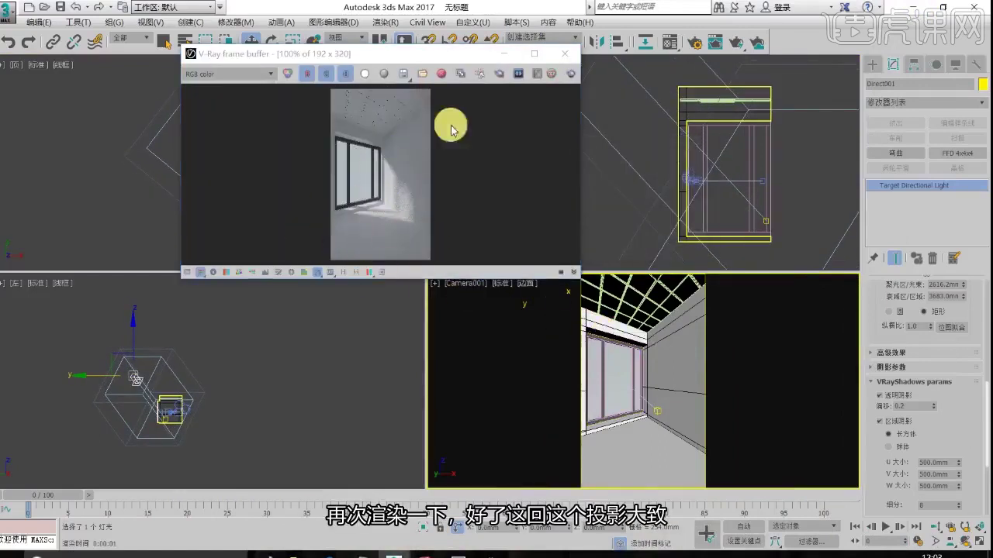
pyautogui.click(563, 56)
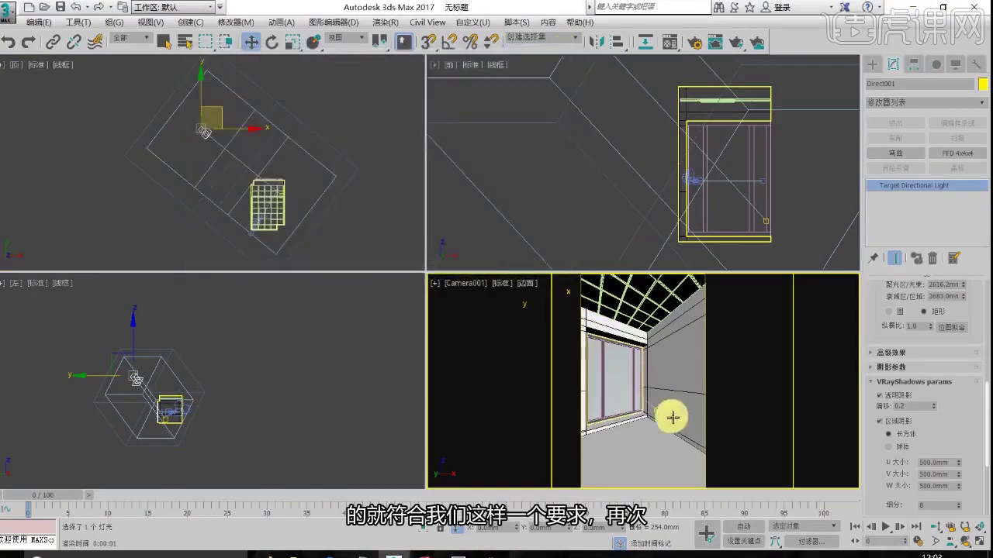
# Move the directional light's target lower and deeper into the room, and render the camera view to check the shadow
pyautogui.click(657, 412)
pyautogui.moveTo(649, 406); pyautogui.dragTo(678, 384)
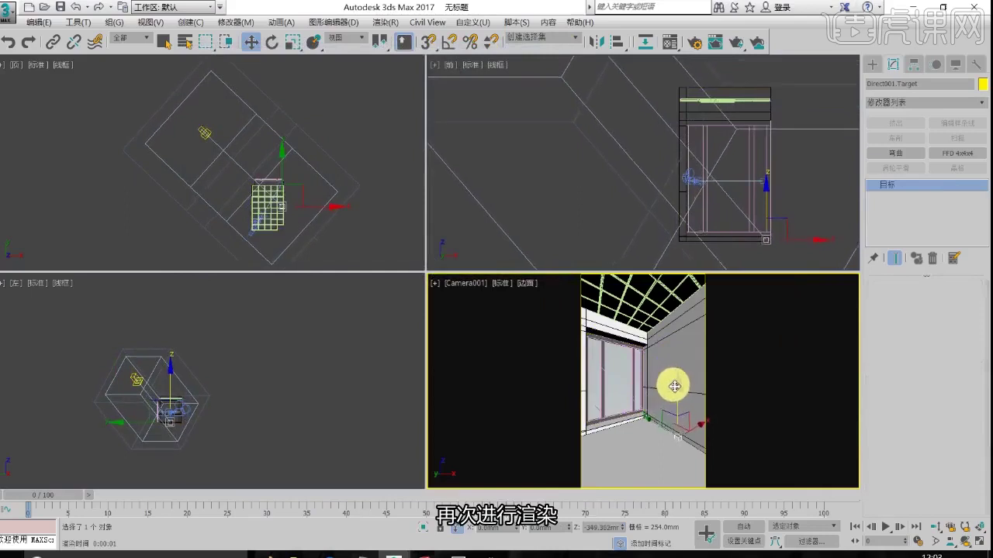
pyautogui.hotkey('shift', 'q')
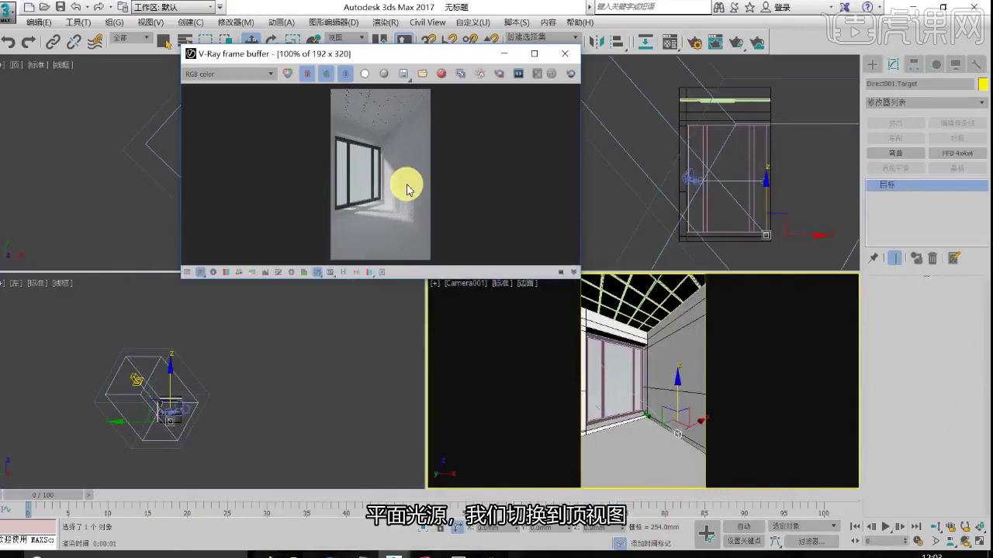
pyautogui.click(564, 54)
# Create a plane VRayLight over the room in the top view, about 652 mm half-length and 728 mm half-width
pyautogui.rightClick(288, 150)
pyautogui.hotkey('alt', 'w')
pyautogui.click(873, 64)
pyautogui.click(904, 83)
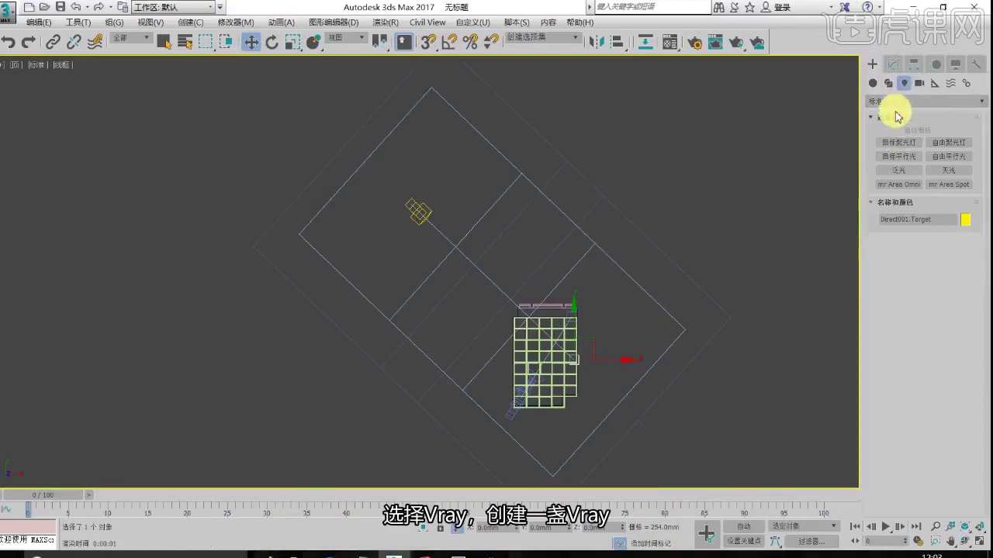
pyautogui.click(893, 101)
pyautogui.click(887, 117)
pyautogui.click(896, 144)
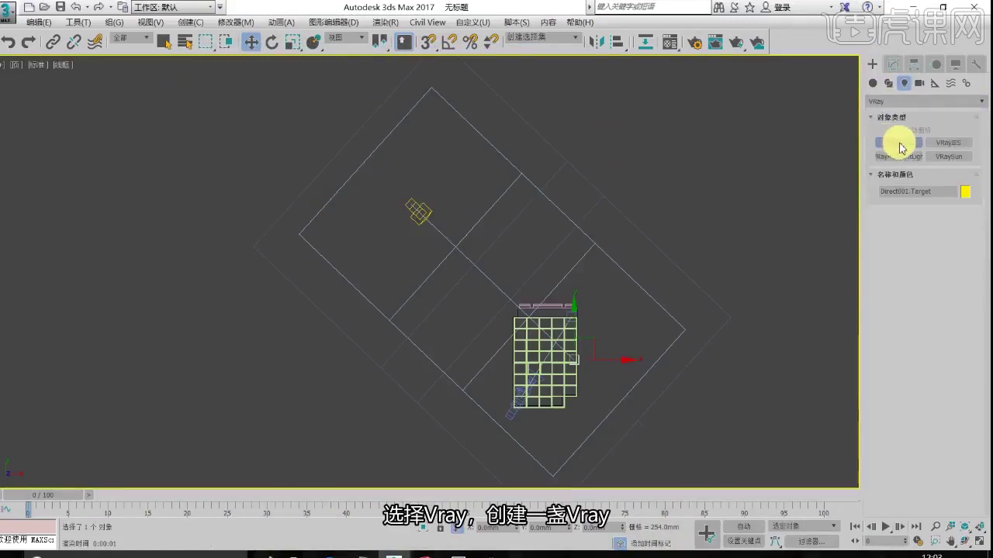
pyautogui.scroll(5, 556, 361)
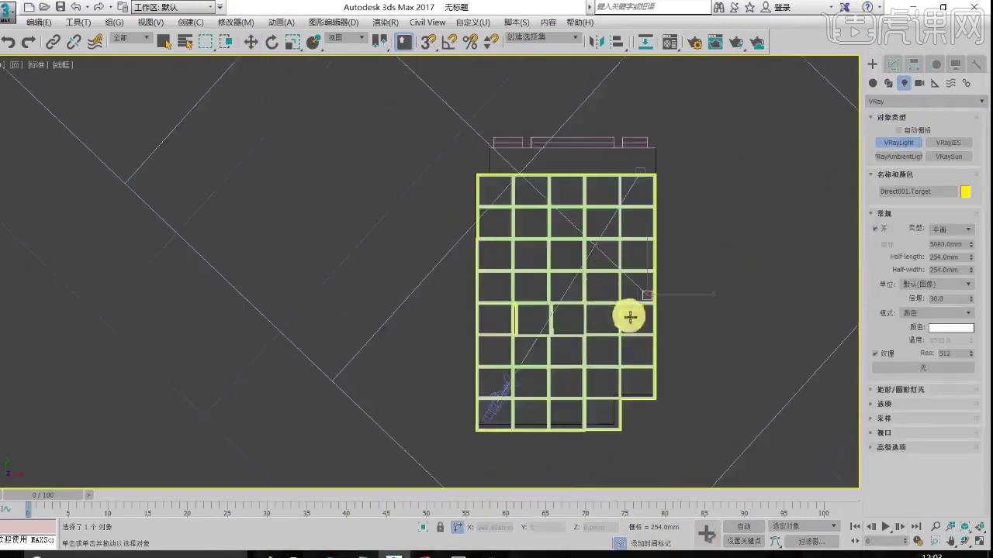
pyautogui.moveTo(500, 188); pyautogui.dragTo(601, 297)
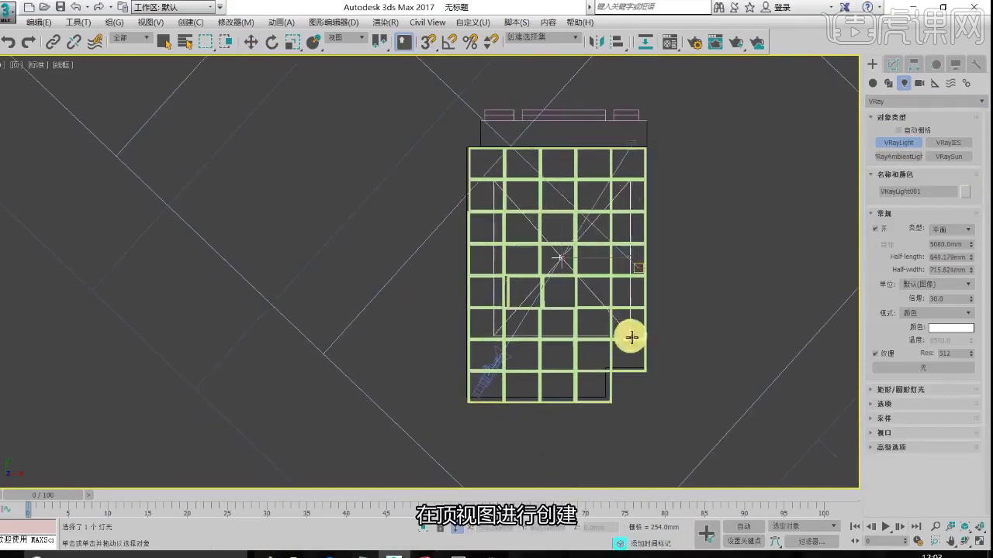
# Raise the plane VRayLight from floor level to just below the ceiling in the left view
pyautogui.click(251, 42)
pyautogui.hotkey('alt', 'w')
pyautogui.hotkey('alt', 'w')
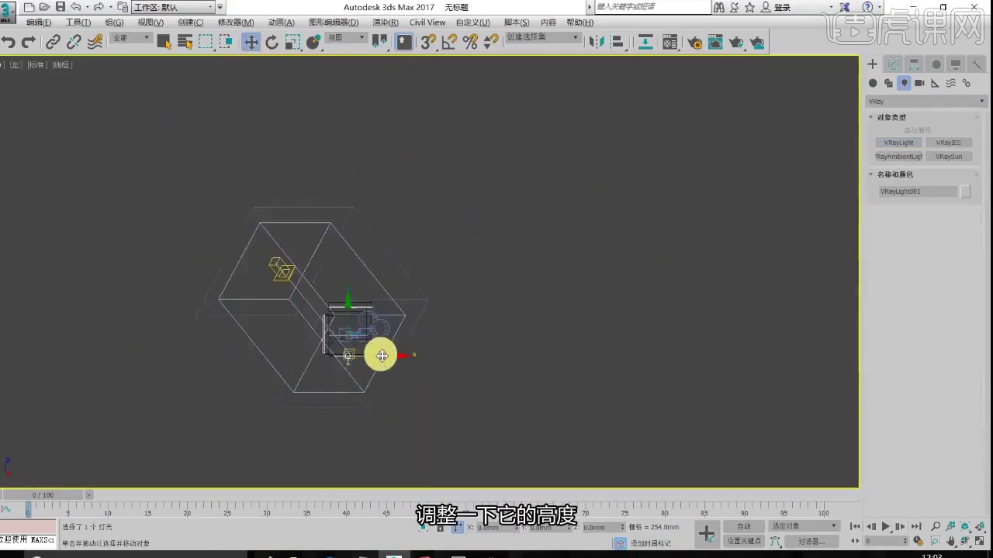
pyautogui.scroll(6, 380, 354)
pyautogui.moveTo(299, 354); pyautogui.dragTo(300, 104)
pyautogui.moveTo(299, 189); pyautogui.dragTo(360, 389, button='middle')
pyautogui.moveTo(359, 298); pyautogui.dragTo(359, 184)
# Return to the camera view and set the plane VRayLight's multiplier to 2
pyautogui.hotkey('alt', 'w')
pyautogui.rightClick(634, 334)
pyautogui.hotkey('alt', 'w')
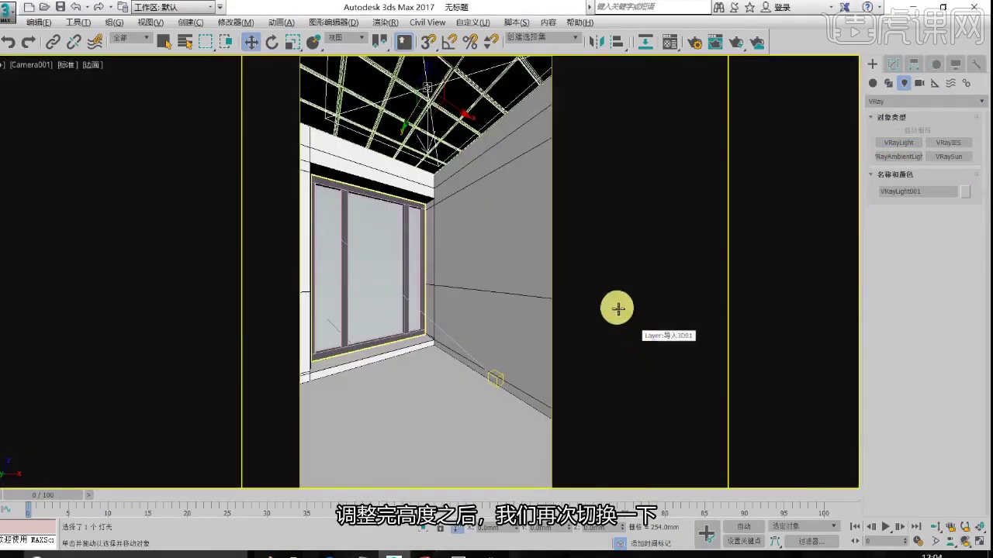
pyautogui.click(893, 64)
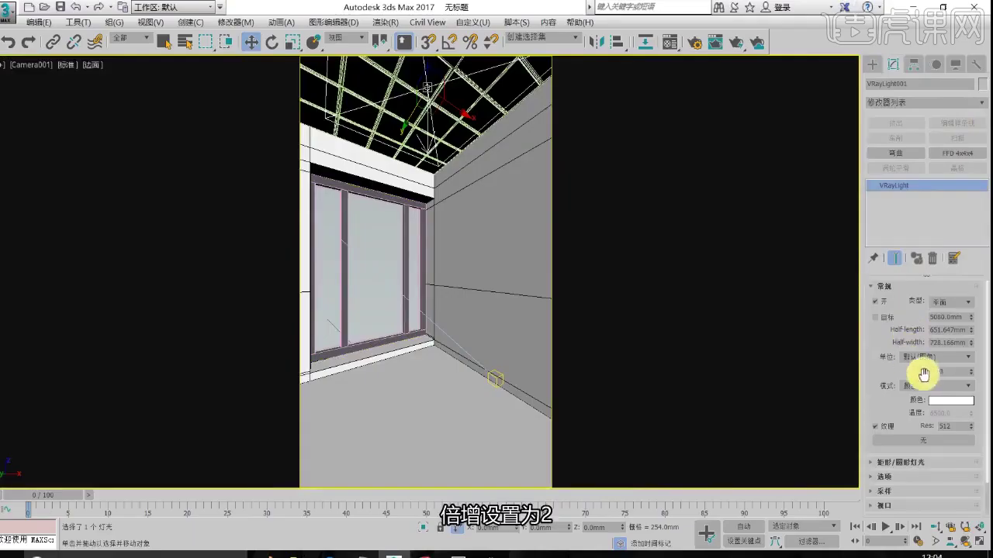
pyautogui.moveTo(950, 372); pyautogui.dragTo(784, 383)
pyautogui.write('2')
pyautogui.press('Return')
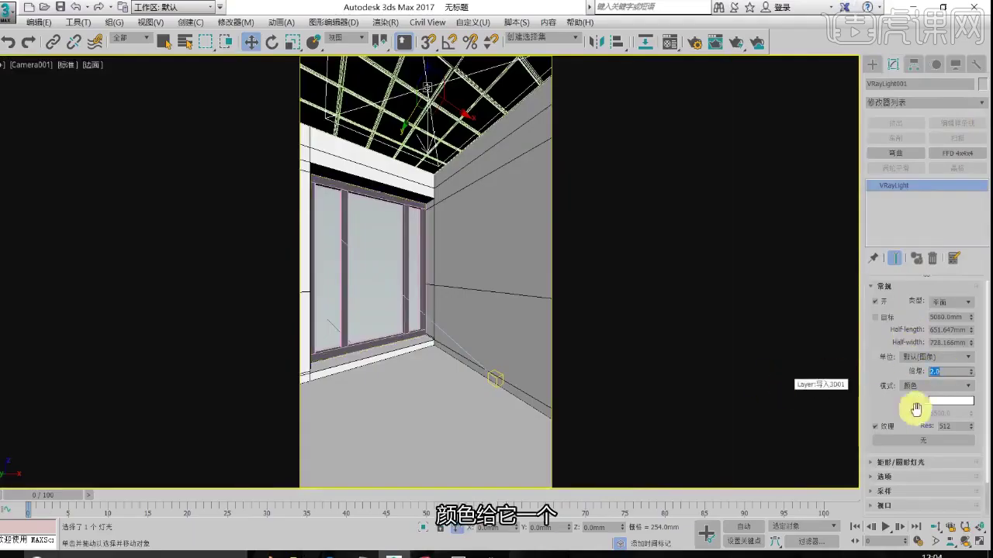
# Change the plane VRayLight's colour from white to a pale warm yellow
pyautogui.click(935, 405)
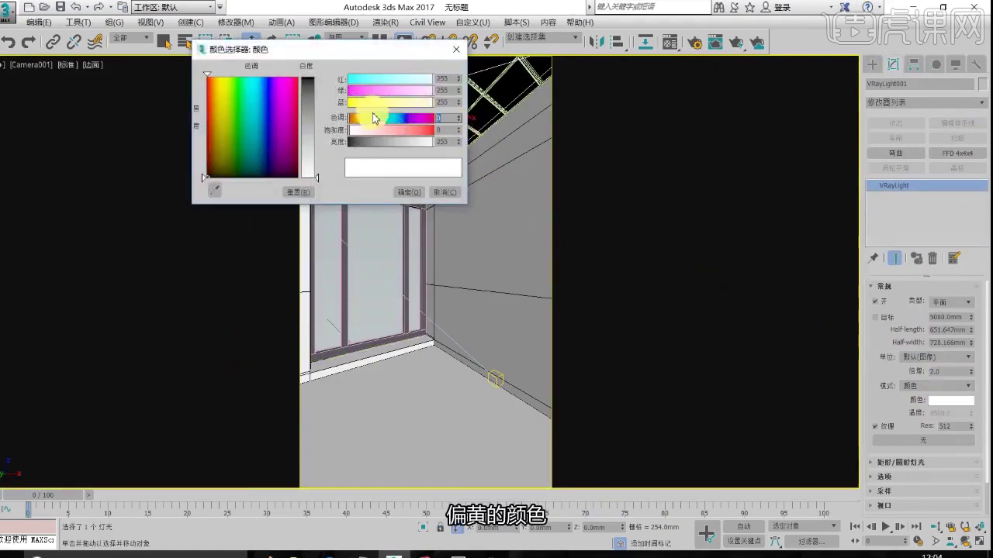
pyautogui.moveTo(361, 130); pyautogui.dragTo(375, 131)
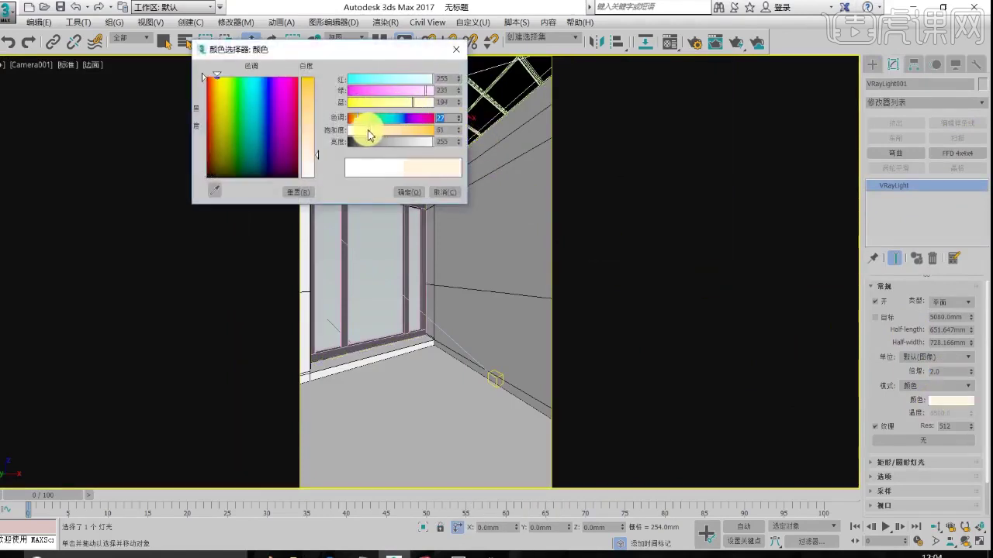
pyautogui.click(402, 194)
# Make the plane VRayLight invisible, stop it affecting reflections, and render the camera view
pyautogui.scroll(-2, 875, 372)
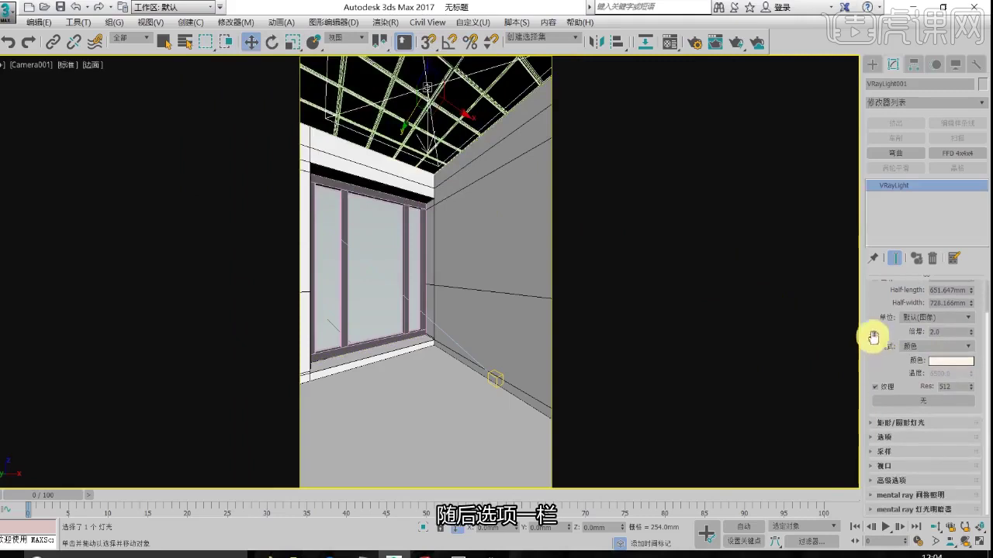
pyautogui.click(881, 445)
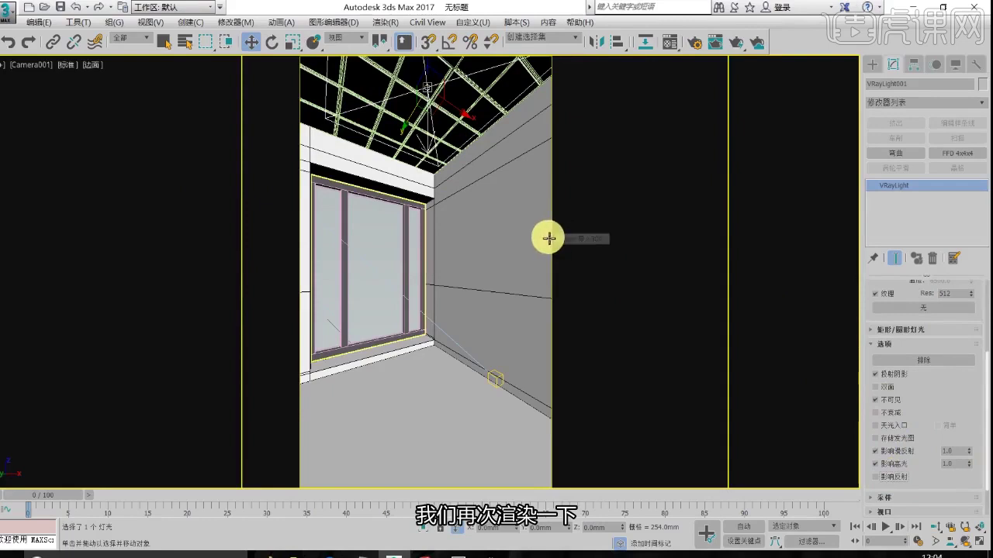
pyautogui.hotkey('shift', 'q')
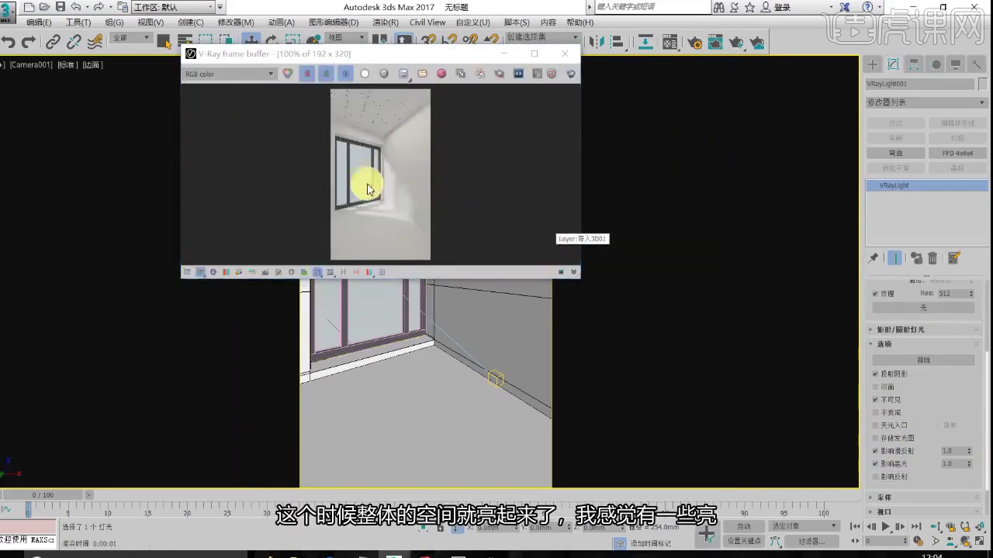
# Set the plane VRayLight's multiplier to 1.3, render the camera view, and inspect the enlarged result
pyautogui.moveTo(869, 317); pyautogui.dragTo(957, 435)
pyautogui.moveTo(956, 371); pyautogui.dragTo(778, 383)
pyautogui.write('1.3')
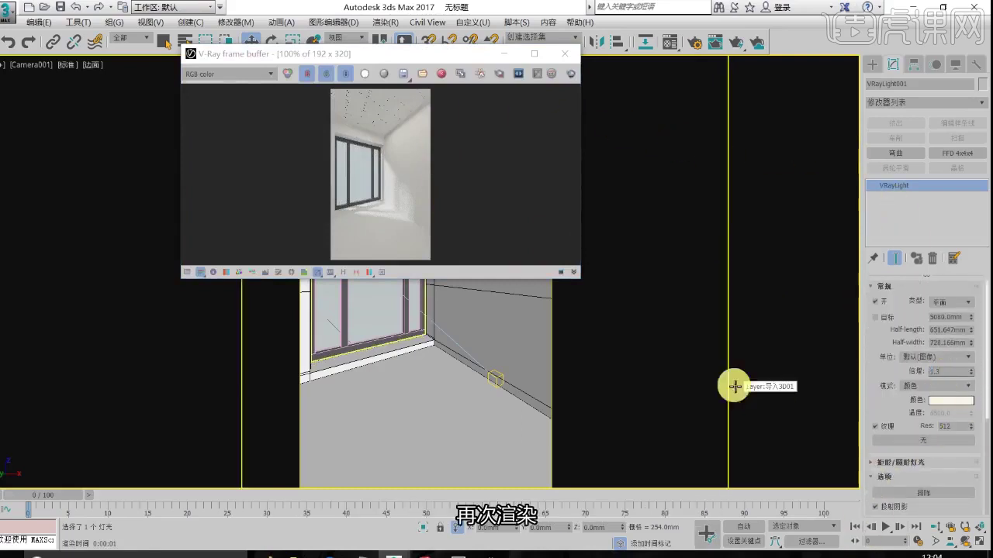
pyautogui.click(567, 80)
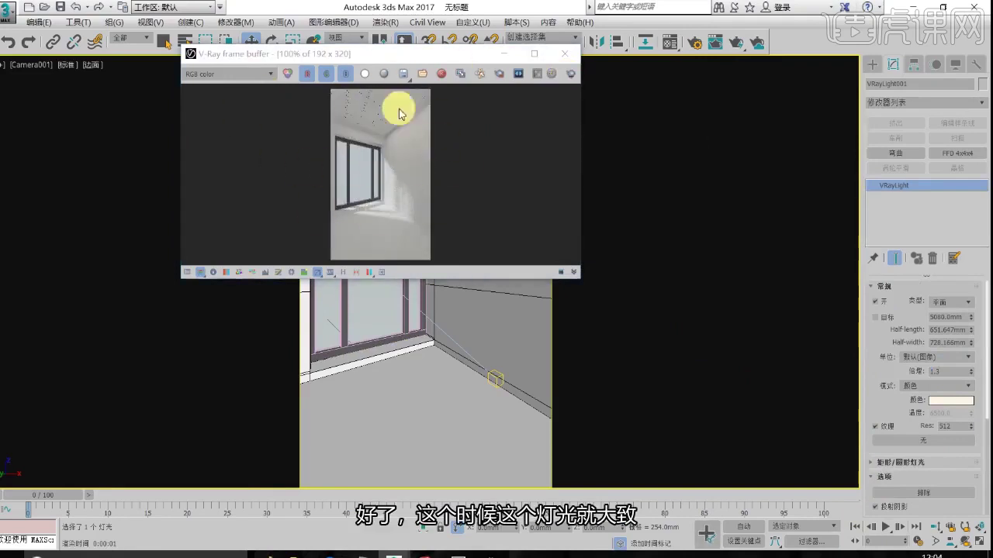
pyautogui.click(534, 54)
pyautogui.scroll(1, 505, 251)
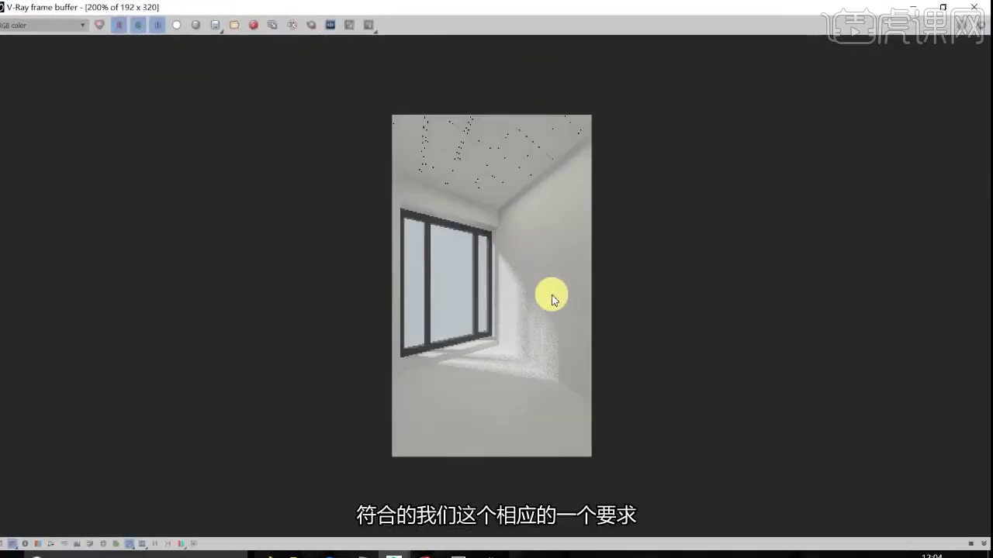
pyautogui.click(974, 7)
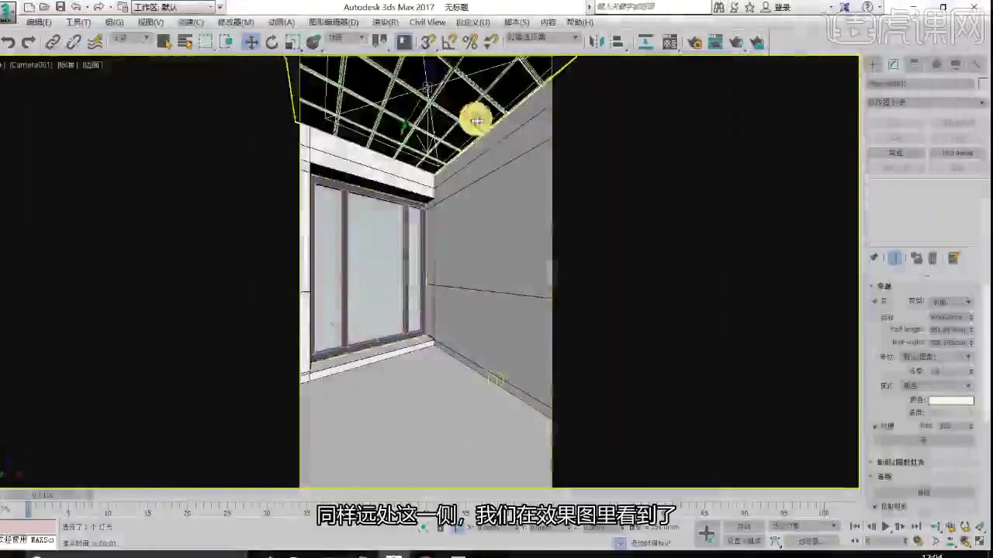
# Select the ceiling panel group, shift it slightly along positive X in the top view, and return to the camera view
pyautogui.click(477, 120)
pyautogui.click(714, 42)
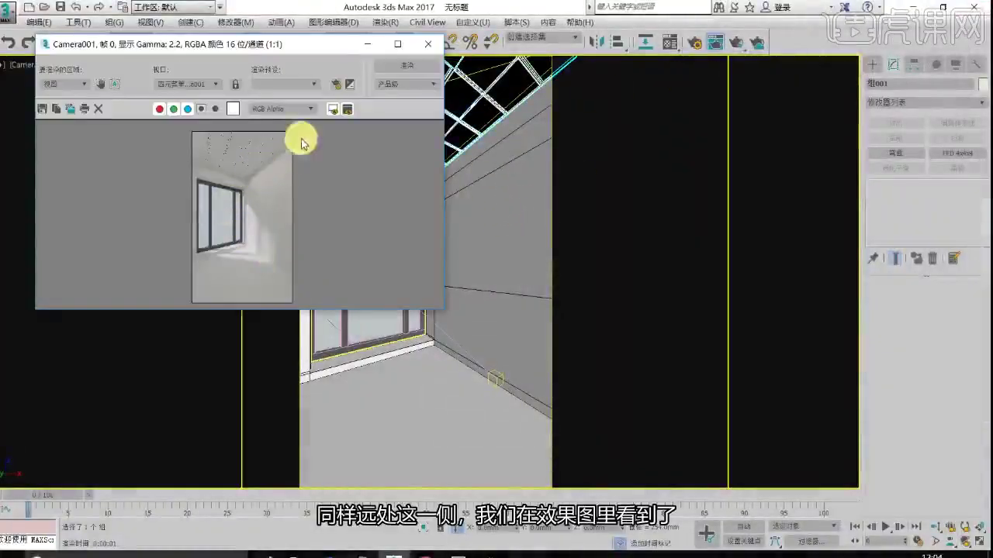
pyautogui.click(428, 45)
pyautogui.press('p')
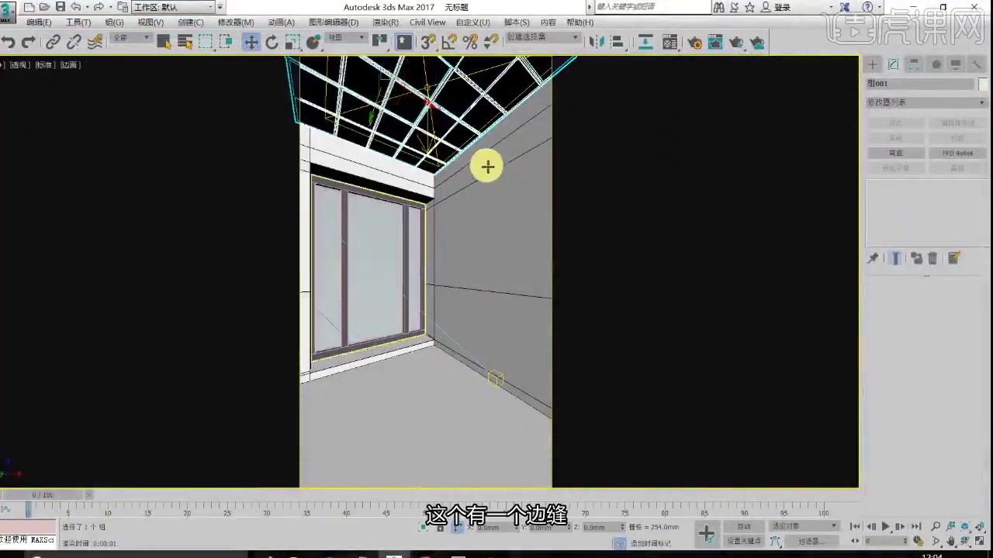
pyautogui.scroll(-3, 494, 168)
pyautogui.keyDown('alt'); pyautogui.moveTo(494, 169); pyautogui.dragTo(489, 135, button='middle'); pyautogui.keyUp('alt')
pyautogui.hotkey('alt', 'w')
pyautogui.rightClick(367, 208)
pyautogui.hotkey('alt', 'w')
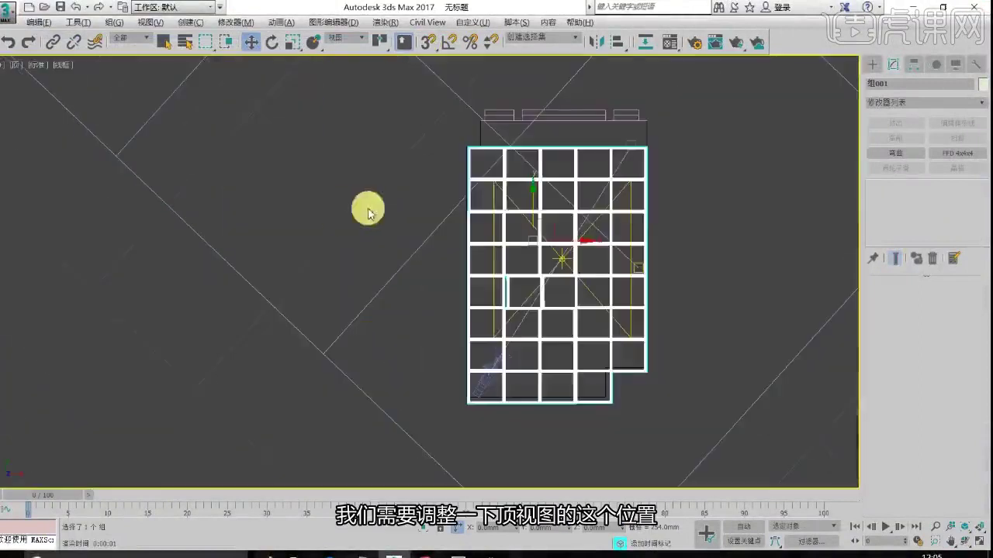
pyautogui.scroll(2, 653, 194)
pyautogui.moveTo(656, 215); pyautogui.dragTo(591, 226, button='middle')
pyautogui.scroll(2, 540, 297)
pyautogui.hotkey('alt', 'w')
pyautogui.rightClick(664, 378)
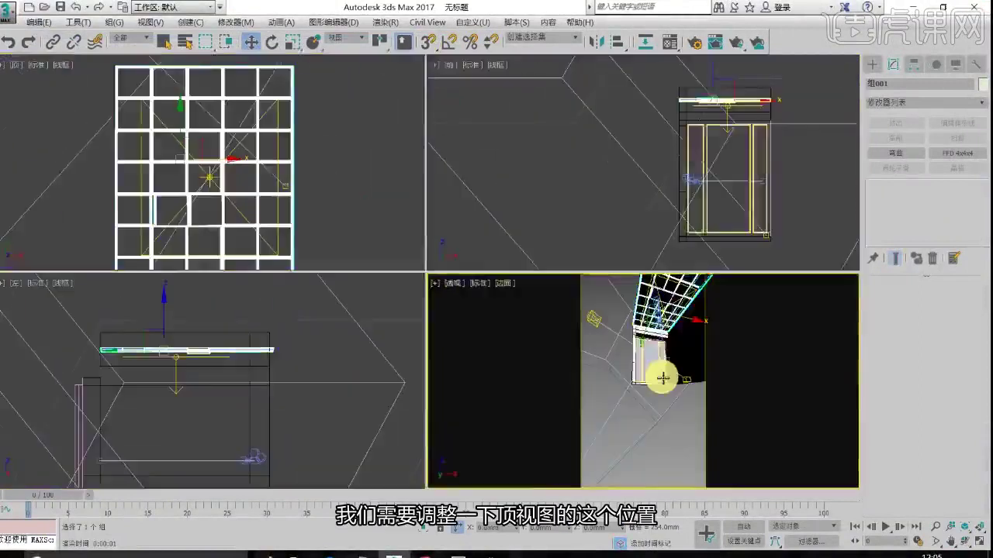
pyautogui.hotkey('alt', 'w')
pyautogui.press('c')
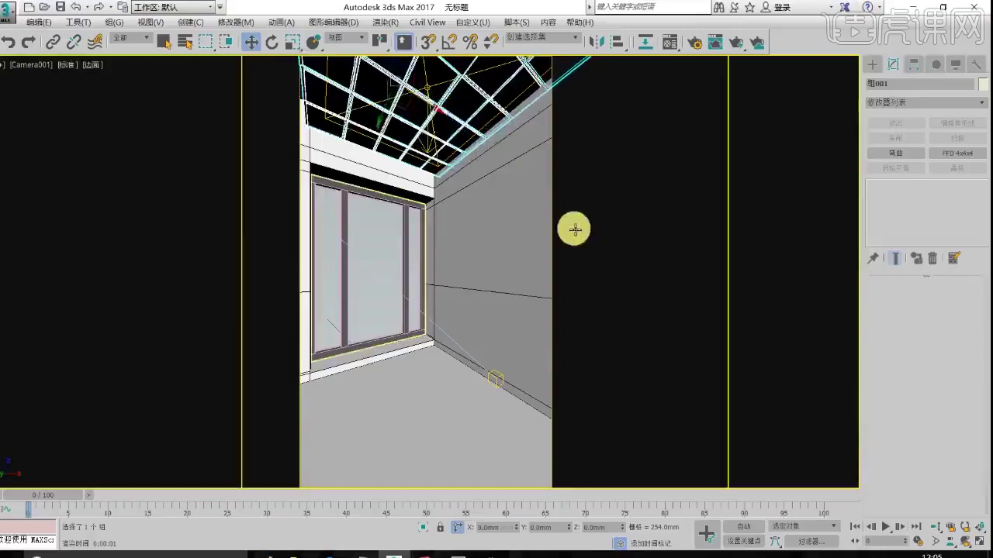
# Render the camera view and zoom in on the seam between the ceiling and the walls
pyautogui.hotkey('shift', 'q')
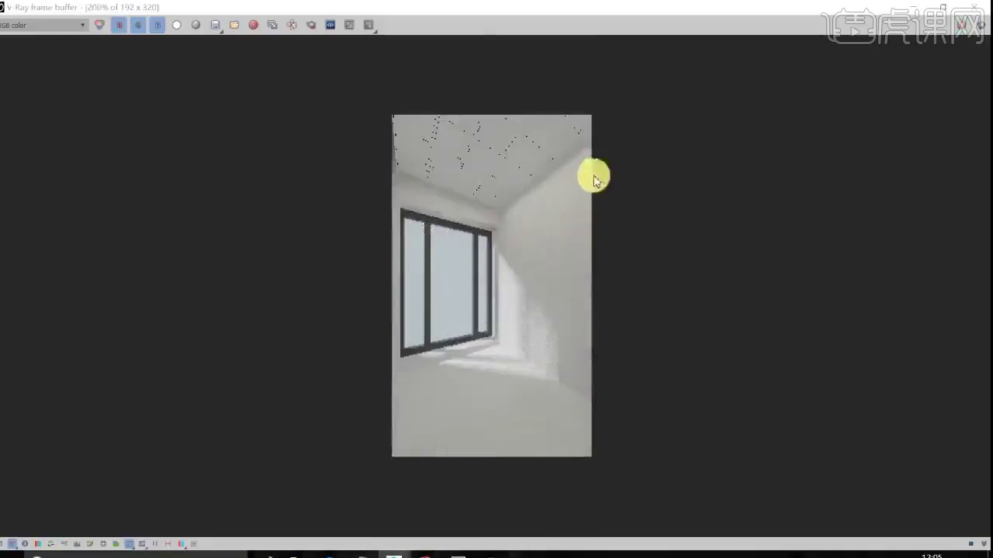
pyautogui.scroll(2, 512, 210)
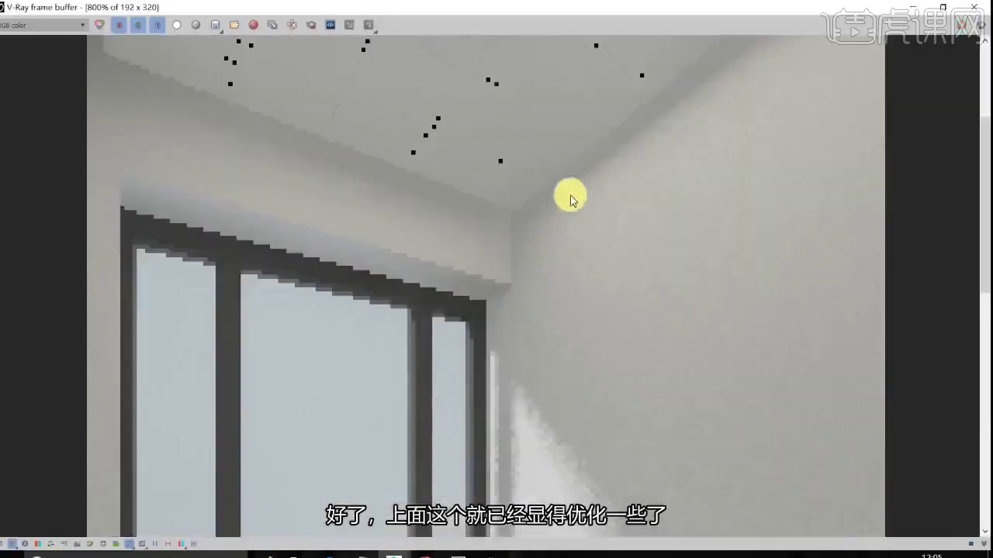
pyautogui.scroll(-1, 570, 199)
pyautogui.click(965, 11)
# Shift the ceiling panel group slightly back along negative X in the top view
pyautogui.press('t')
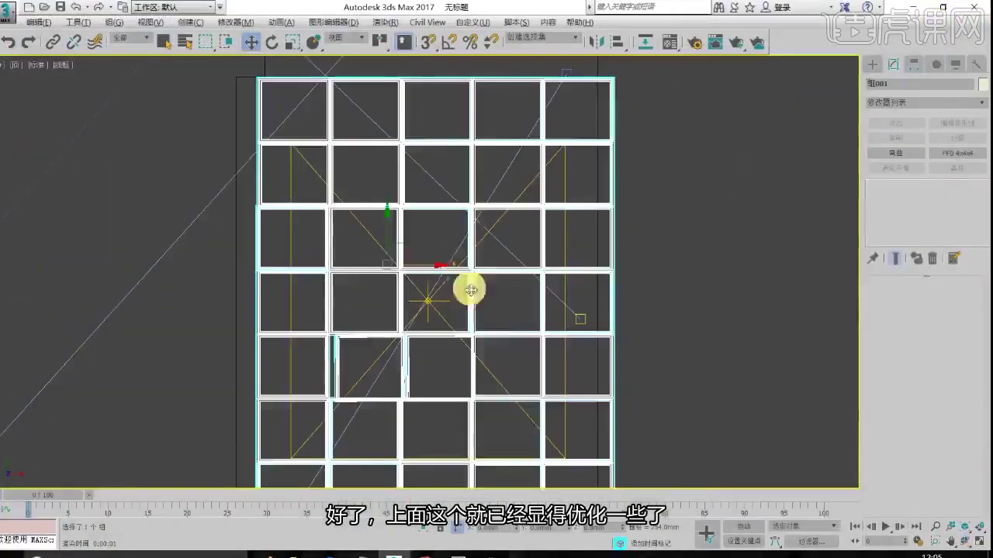
pyautogui.moveTo(443, 266); pyautogui.dragTo(430, 268, button='middle')
pyautogui.hotkey('alt', 'w')
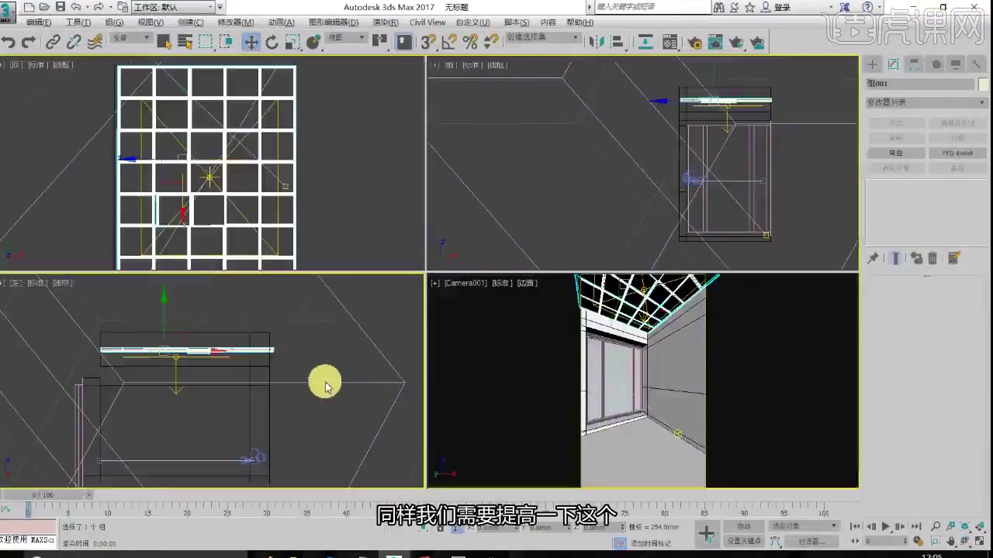
# Raise the plane VRayLight to just beneath the ceiling panels in the left view, and render the camera view
pyautogui.hotkey('alt', 'w')
pyautogui.scroll(3, 359, 228)
pyautogui.click(361, 224)
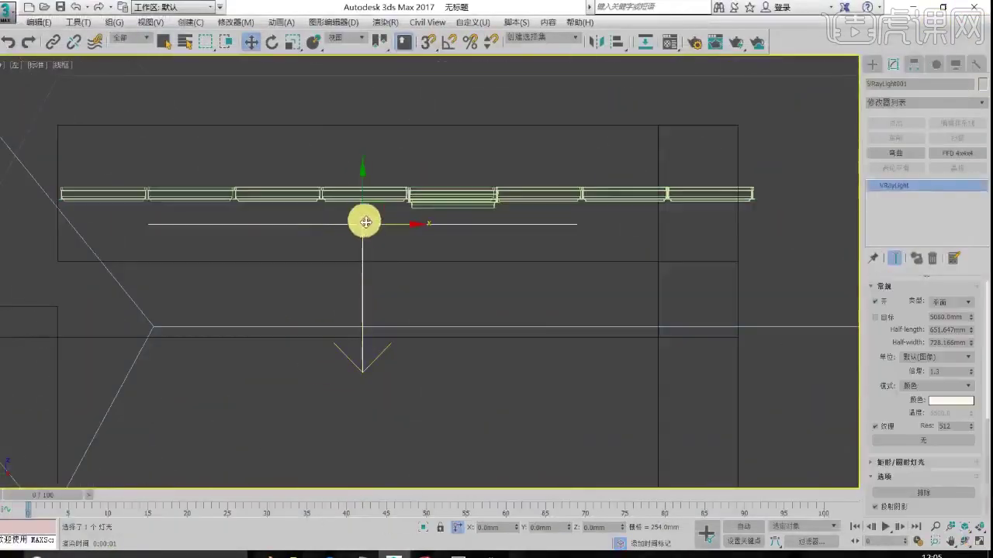
pyautogui.moveTo(362, 203); pyautogui.dragTo(377, 189)
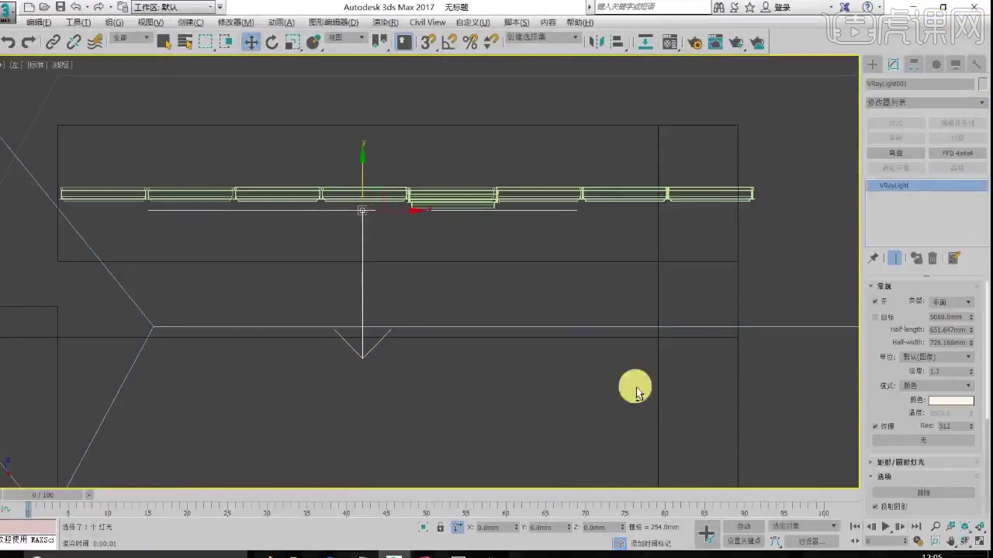
pyautogui.hotkey('alt', 'w')
pyautogui.hotkey('alt', 'w')
pyautogui.hotkey('shift', 'q')
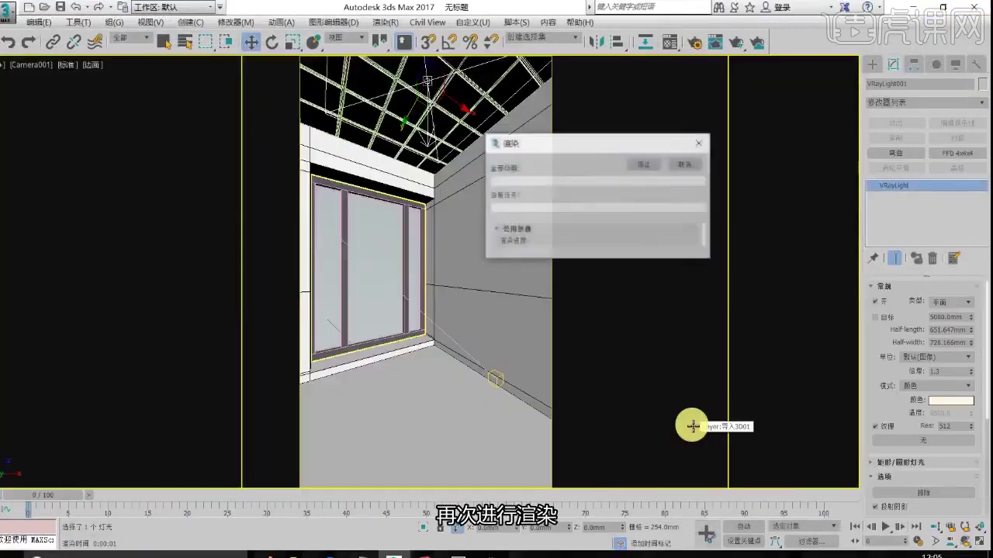
pyautogui.scroll(-1, 686, 427)
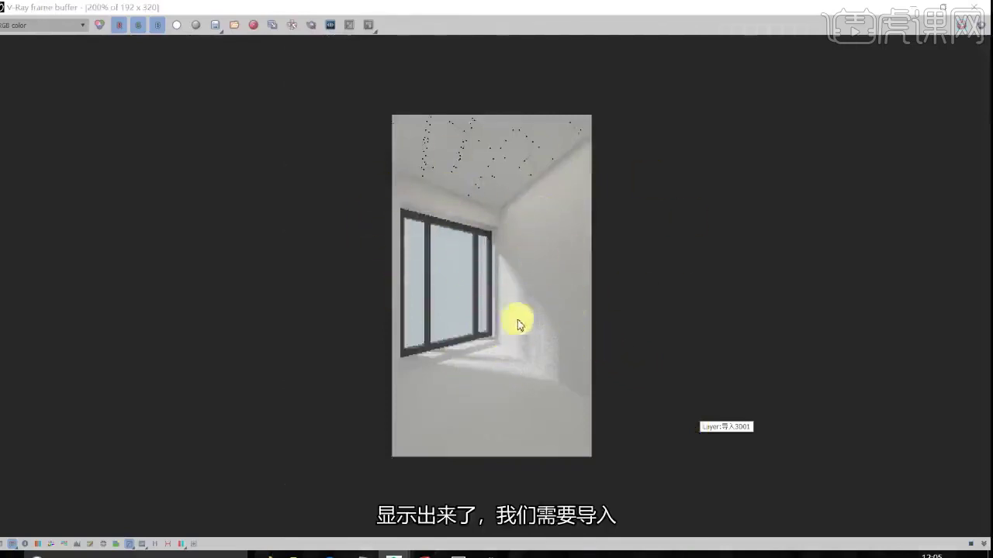
pyautogui.click(984, 6)
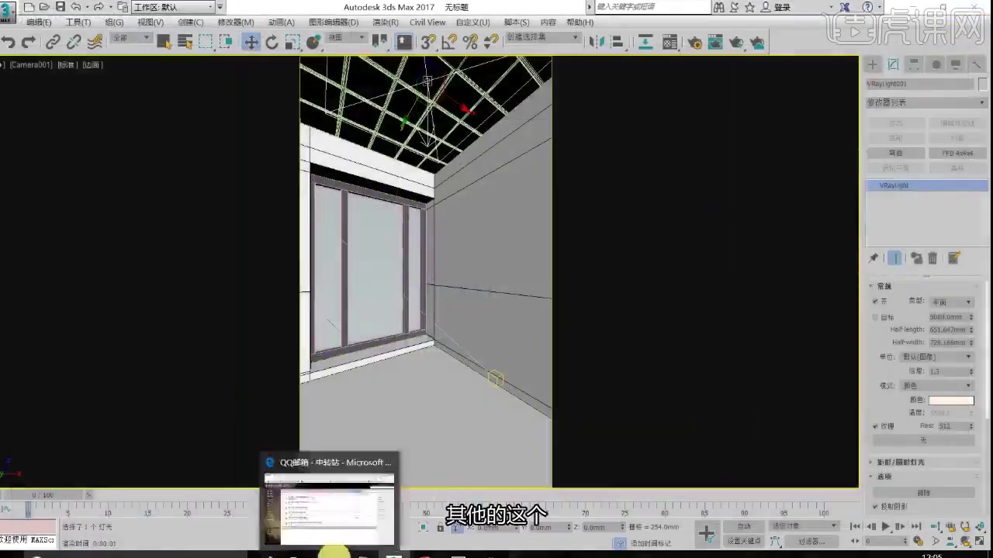
# Switch to the Photos viewer to check the floor in the bathroom reference render, and return to 3ds Max
pyautogui.click(333, 552)
pyautogui.click(334, 552)
pyautogui.click(455, 554)
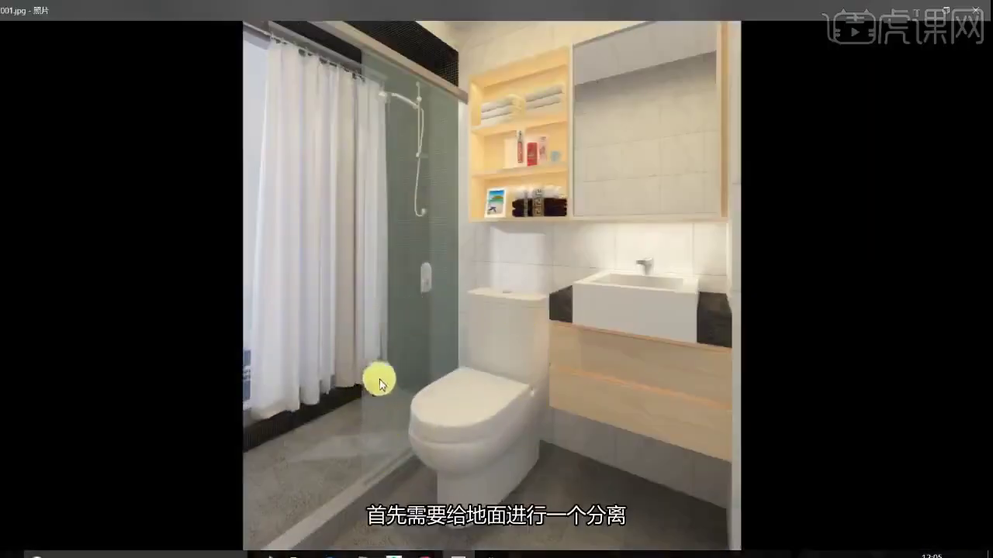
pyautogui.click(918, 9)
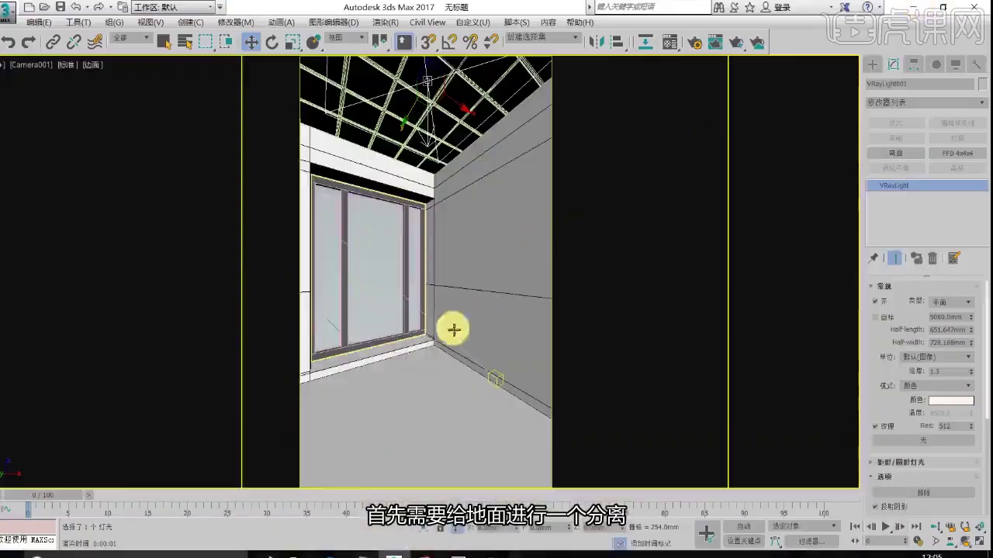
# Detach the floor polygon from the room mesh as a separate object, and return to the camera view
pyautogui.press('p')
pyautogui.keyDown('alt'); pyautogui.moveTo(466, 369); pyautogui.dragTo(432, 385, button='middle'); pyautogui.keyUp('alt')
pyautogui.click(432, 386)
pyautogui.press('4')
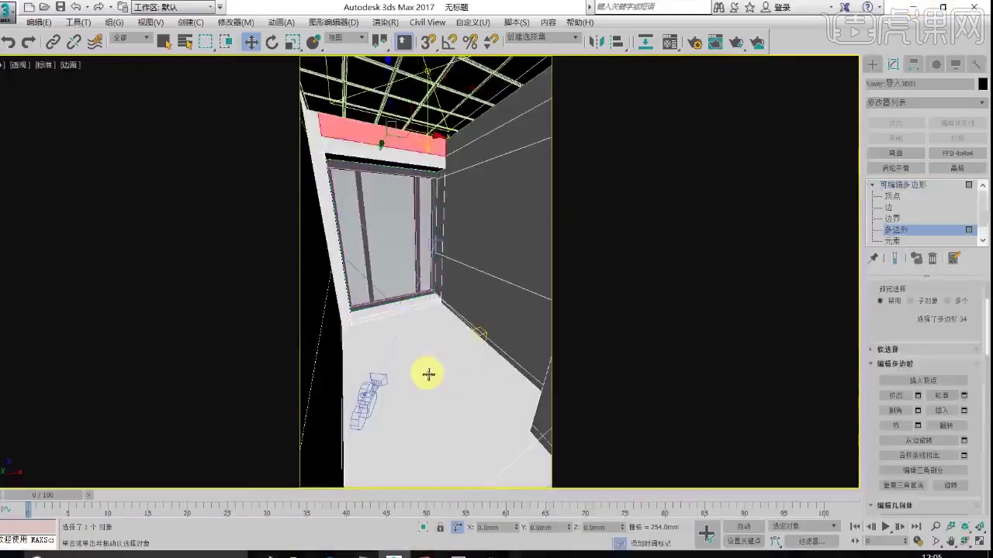
pyautogui.click(428, 372)
pyautogui.rightClick(431, 362)
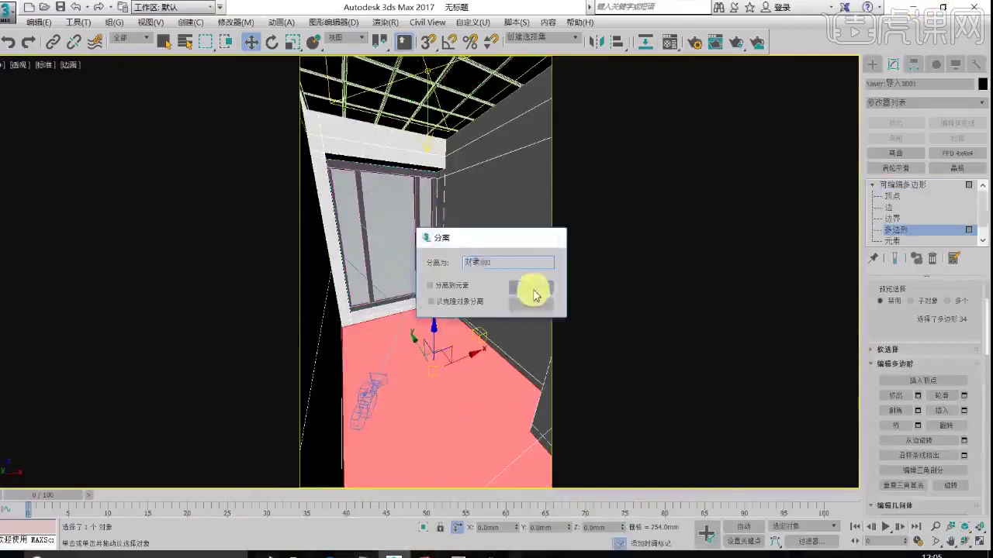
pyautogui.click(532, 287)
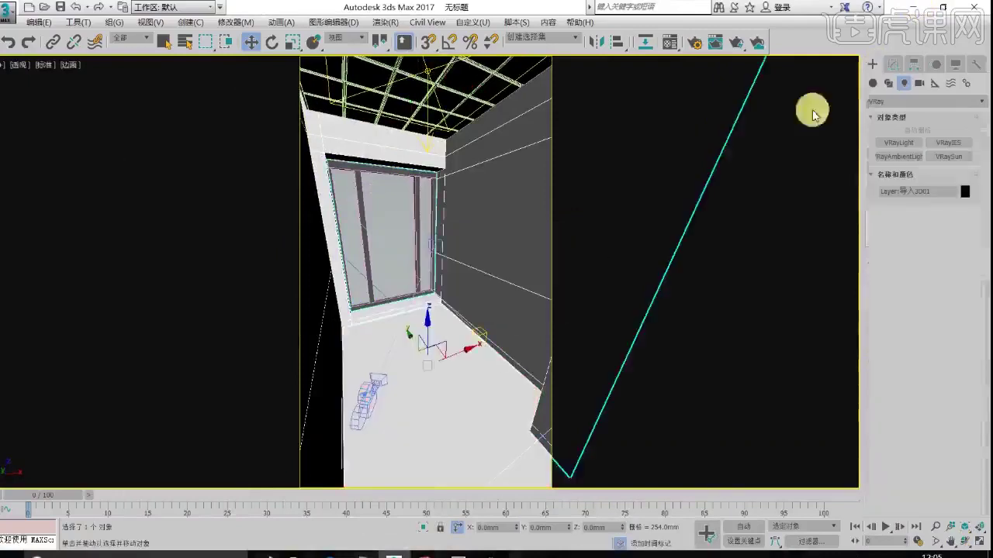
pyautogui.press('c')
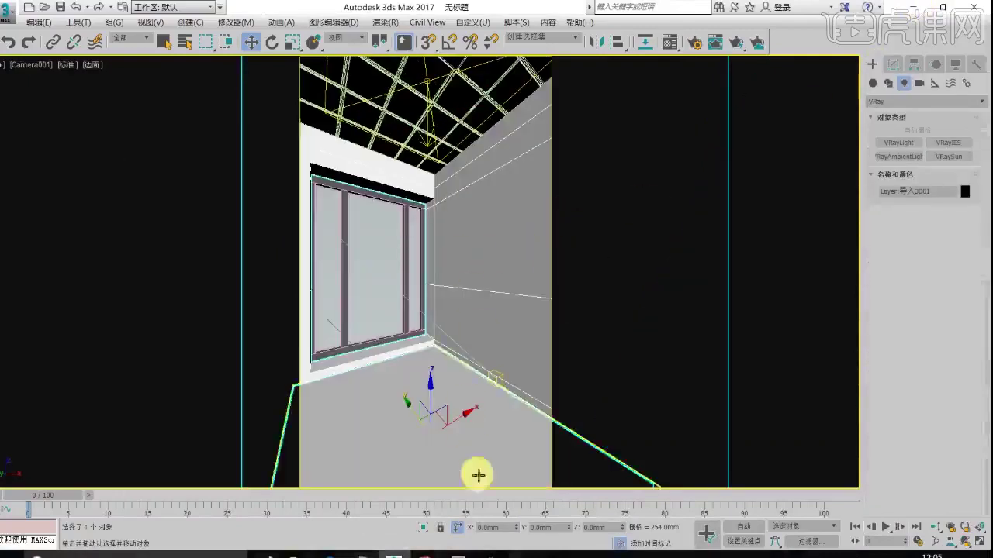
# Compare the camera view with the bathroom reference render in Photos, examining its fixtures and decorative lighting
pyautogui.click(452, 554)
pyautogui.click(452, 555)
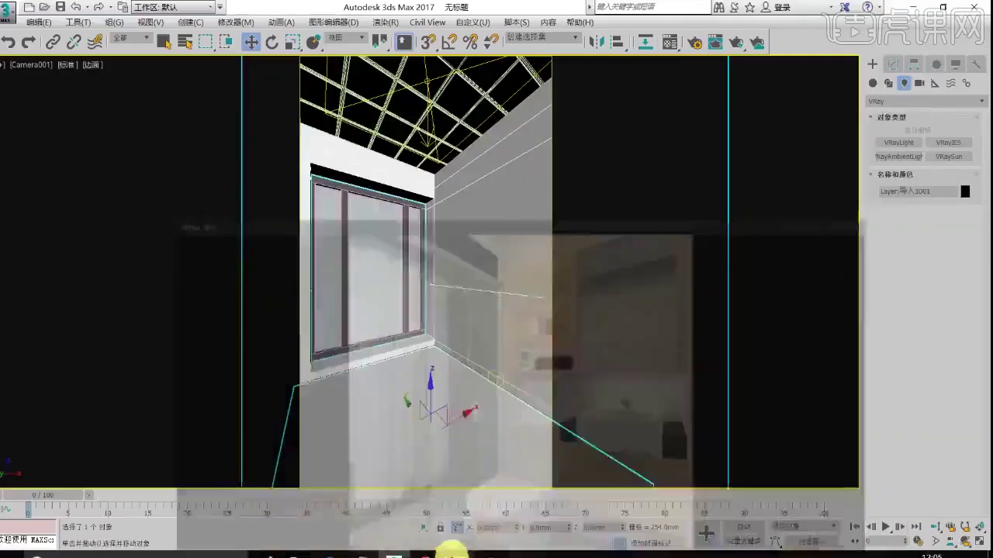
pyautogui.moveTo(434, 554)
pyautogui.click(364, 505)
pyautogui.moveTo(510, 283)
pyautogui.mouseDown(button='middle')
pyautogui.moveTo(560, 191)
pyautogui.moveTo(458, 195)
pyautogui.moveTo(516, 311)
pyautogui.moveTo(246, 277)
pyautogui.moveTo(506, 277)
pyautogui.moveTo(558, 347)
pyautogui.moveTo(613, 383)
pyautogui.mouseUp(button='middle')
pyautogui.scroll(-1, 561, 350)
pyautogui.click(394, 554)
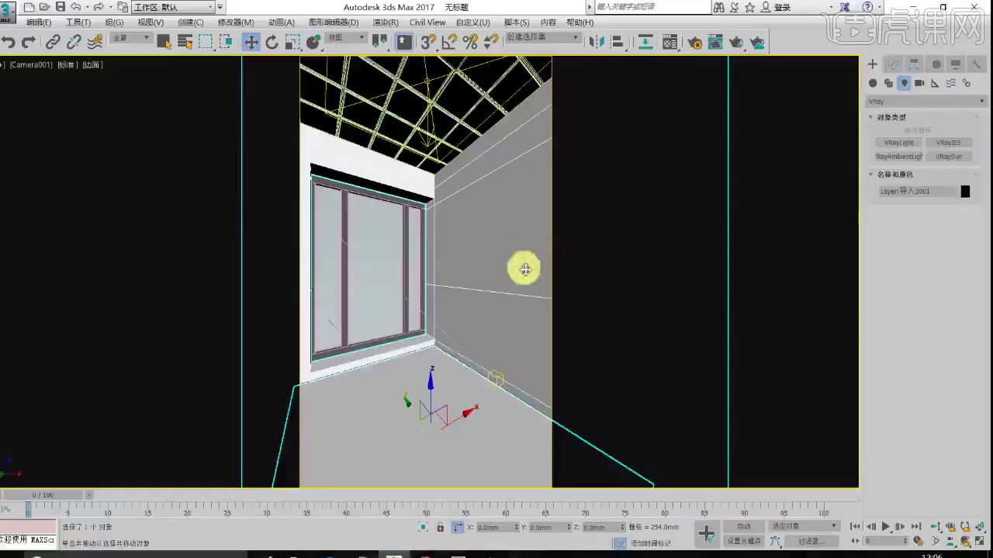
pyautogui.click(456, 555)
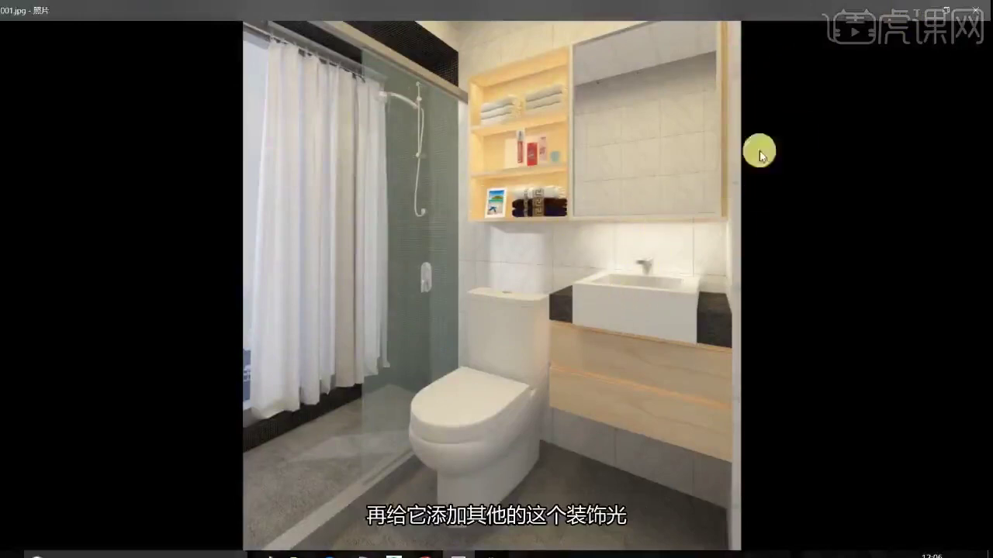
# Switch to the 素材 model in SketchUp and copy the glass shower partition
pyautogui.click(921, 11)
pyautogui.moveTo(431, 553)
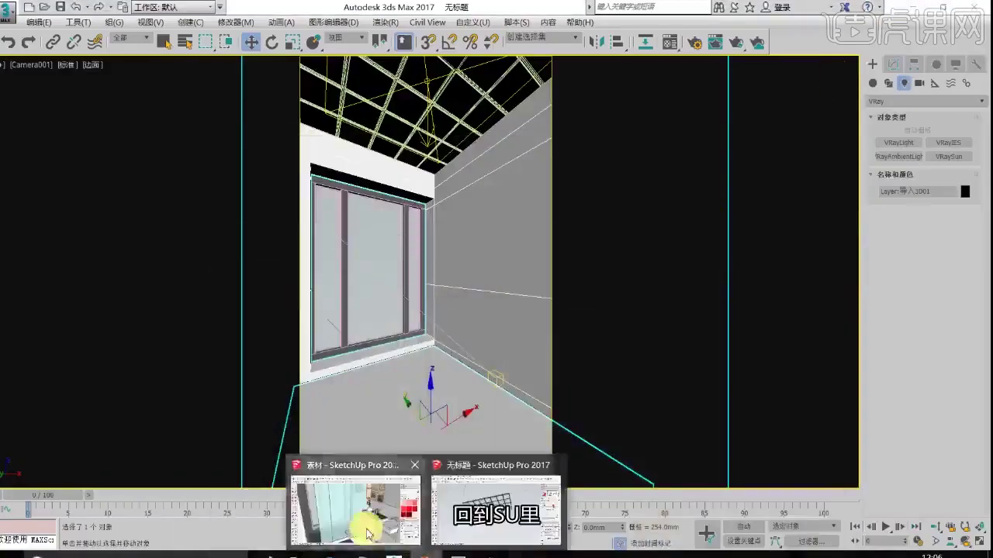
pyautogui.click(354, 504)
pyautogui.scroll(-3, 562, 295)
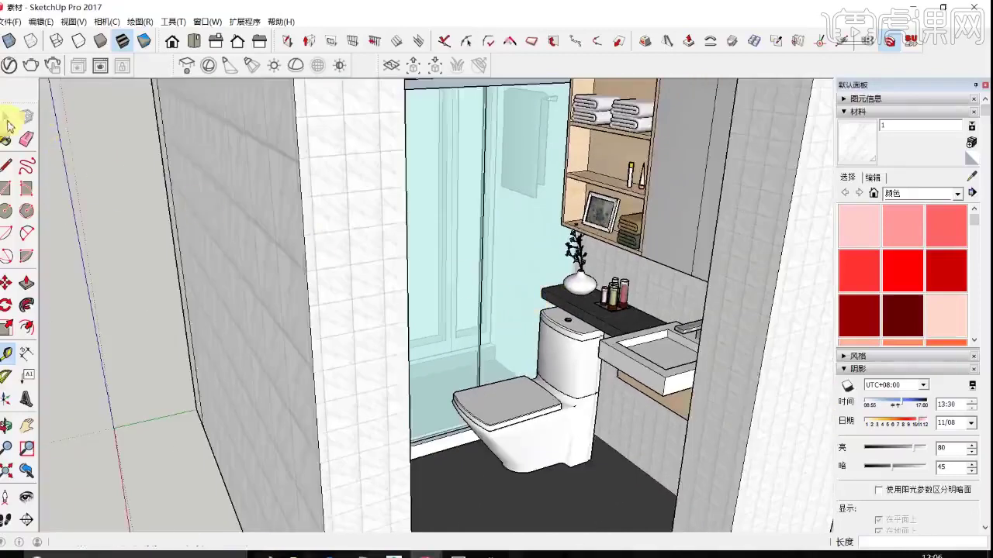
pyautogui.click(7, 121)
pyautogui.scroll(-2, 507, 318)
pyautogui.moveTo(507, 319); pyautogui.dragTo(364, 284, button='middle')
pyautogui.click(318, 217)
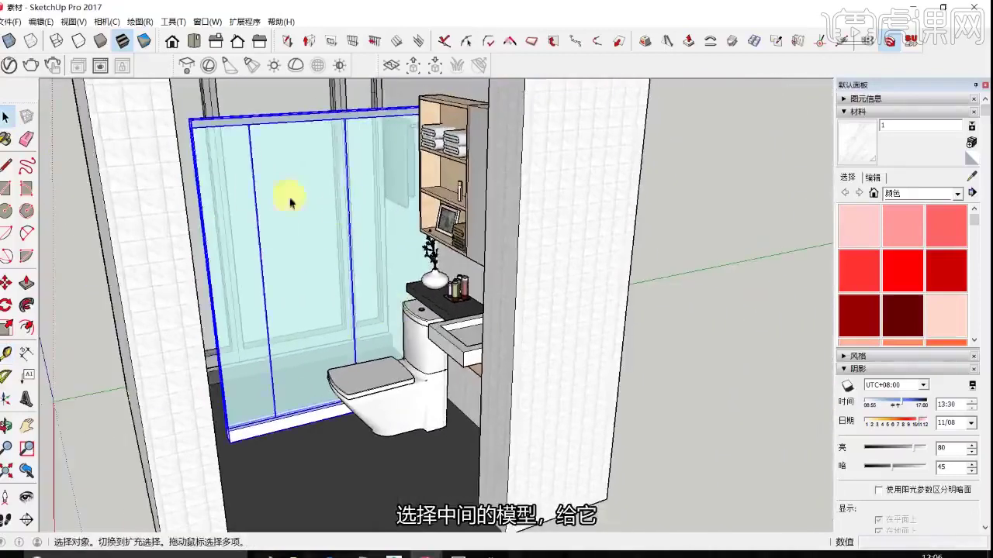
# In the untitled SketchUp model, delete the ceiling panels, then paste the shower partition and position its lower corner at the origin
pyautogui.click(430, 553)
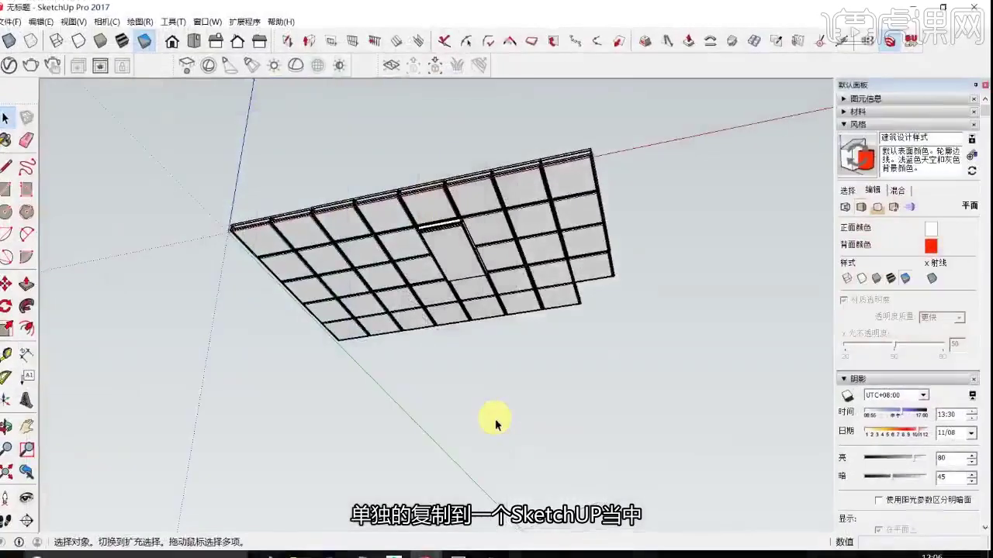
pyautogui.hotkey('ctrl', 'a')
pyautogui.press('Delete')
pyautogui.hotkey('ctrl', 'v')
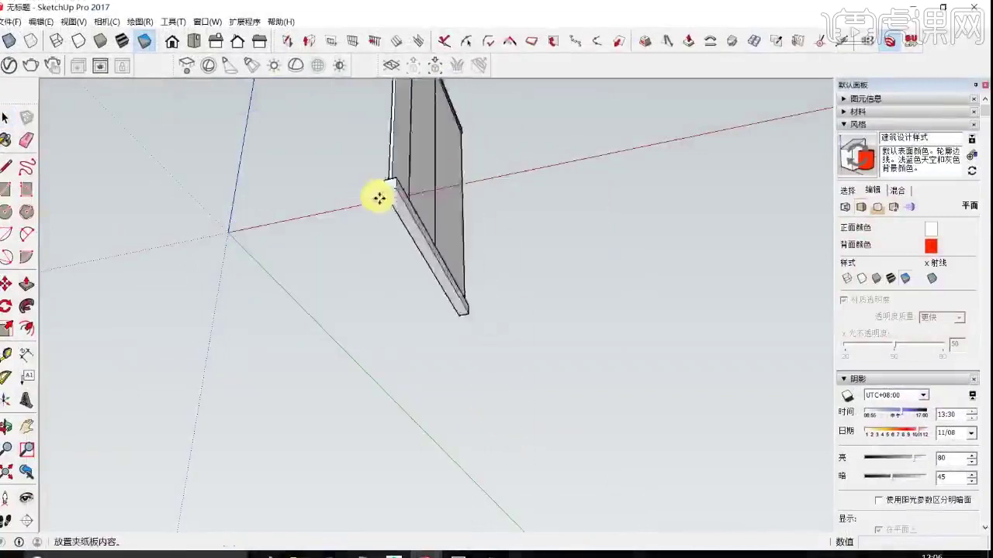
pyautogui.moveTo(381, 197); pyautogui.dragTo(309, 493, button='middle')
pyautogui.scroll(-3, 290, 450)
pyautogui.keyDown('shift'); pyautogui.moveTo(295, 443); pyautogui.dragTo(352, 282, button='middle'); pyautogui.keyUp('shift')
pyautogui.click(291, 517)
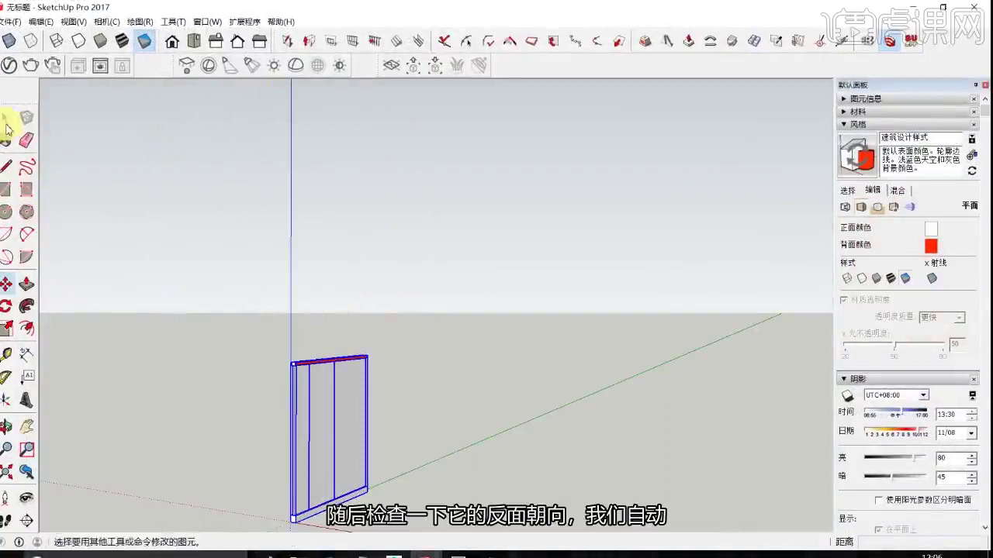
# Reverse the red back face on the partition's top rail, and display the model shaded with textures
pyautogui.click(7, 122)
pyautogui.click(436, 356)
pyautogui.moveTo(436, 356); pyautogui.dragTo(354, 458, button='middle')
pyautogui.scroll(3, 287, 499)
pyautogui.moveTo(355, 293); pyautogui.dragTo(396, 86, button='middle')
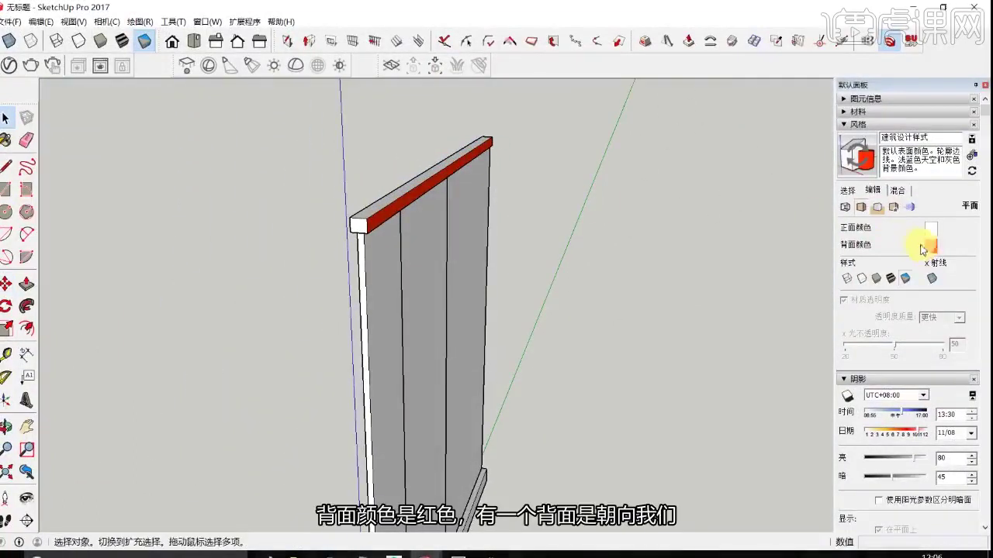
pyautogui.moveTo(324, 210); pyautogui.dragTo(388, 262, button='middle')
pyautogui.doubleClick(372, 223)
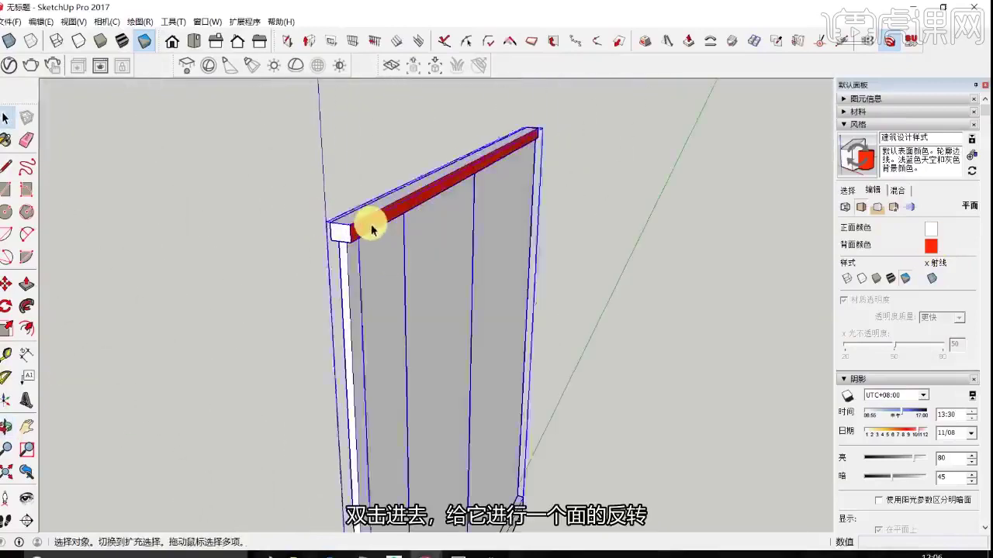
pyautogui.rightClick(362, 230)
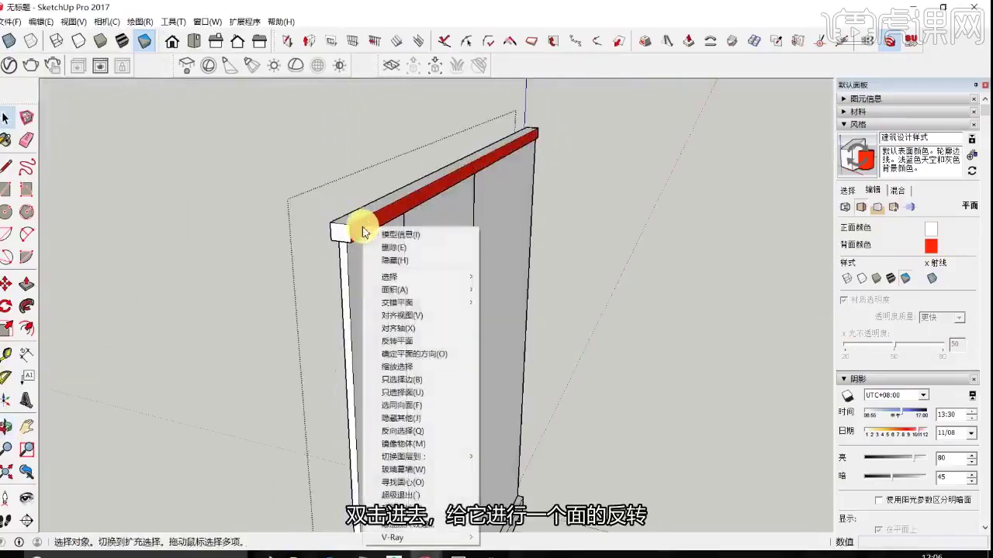
pyautogui.click(411, 341)
pyautogui.moveTo(557, 299); pyautogui.dragTo(284, 244, button='middle')
pyautogui.click(122, 40)
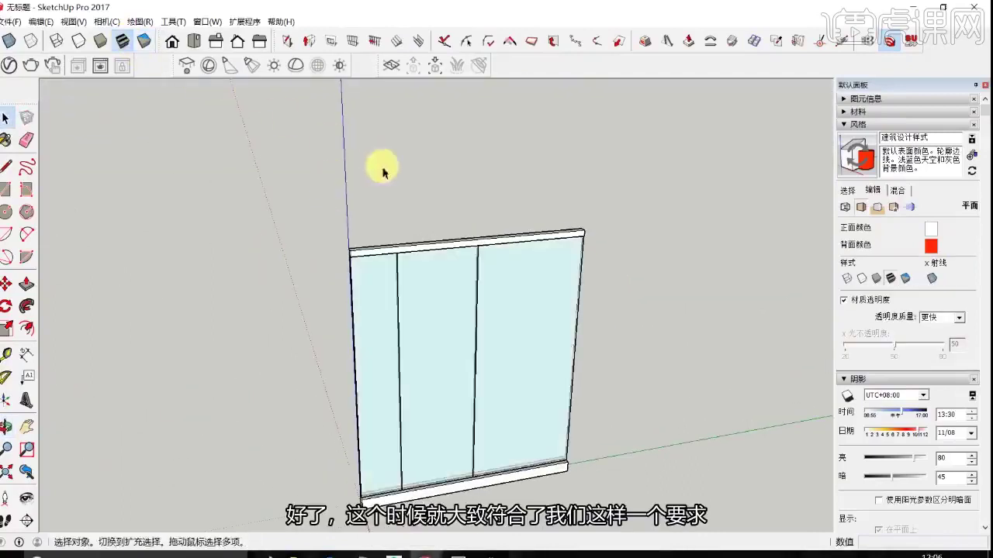
pyautogui.moveTo(381, 166); pyautogui.dragTo(450, 297, button='middle')
pyautogui.click(450, 297)
pyautogui.doubleClick(419, 261)
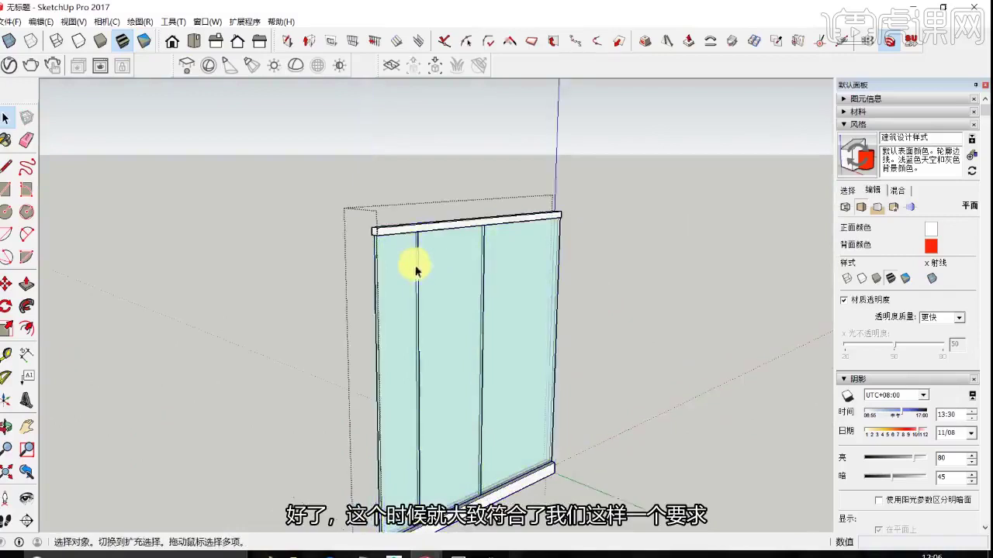
pyautogui.click(397, 263)
pyautogui.click(421, 191)
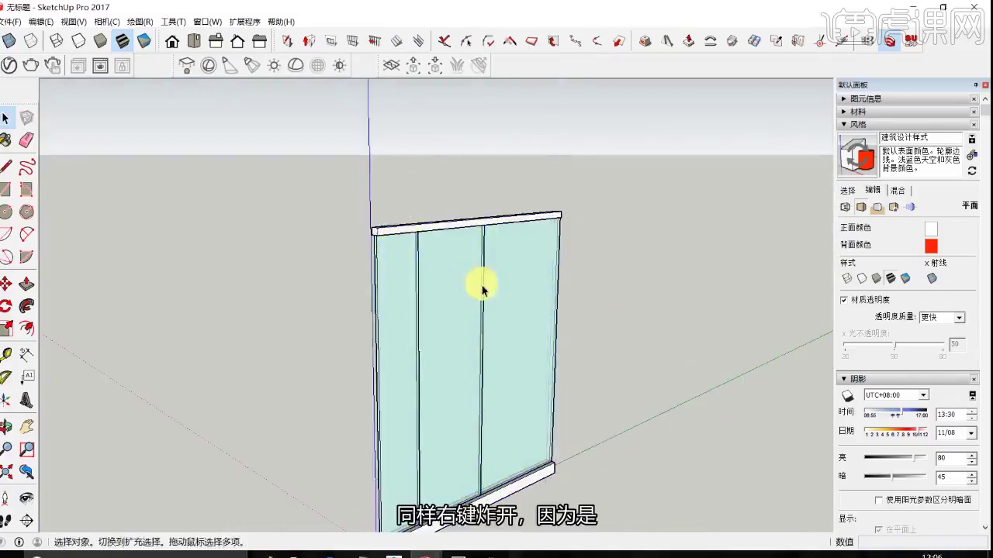
pyautogui.rightClick(476, 284)
pyautogui.click(512, 290)
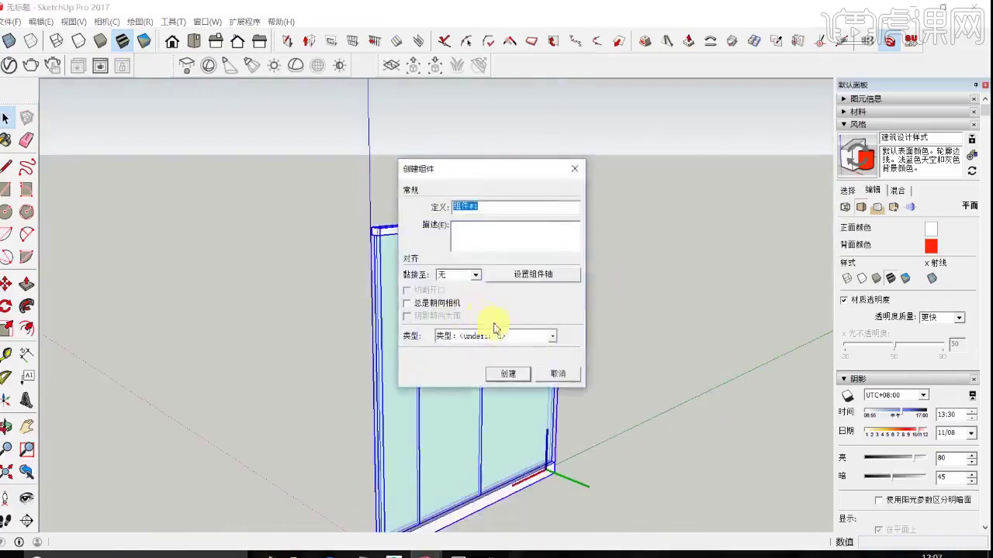
pyautogui.click(556, 371)
# Explode the shower partition group
pyautogui.rightClick(477, 287)
pyautogui.moveTo(543, 364)
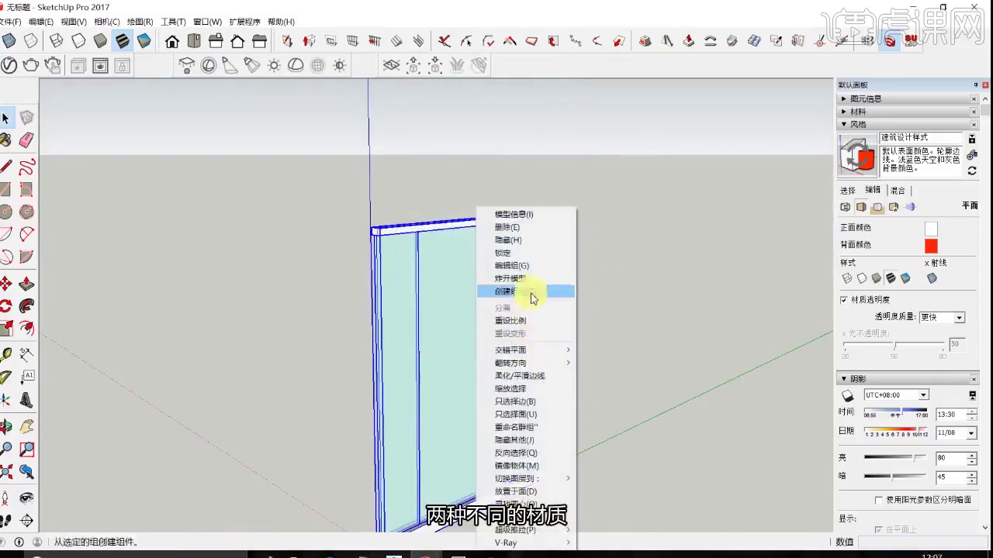
pyautogui.click(535, 265)
# Hide the three glass panels of the shower partition
pyautogui.moveTo(399, 299); pyautogui.dragTo(425, 308, button='middle')
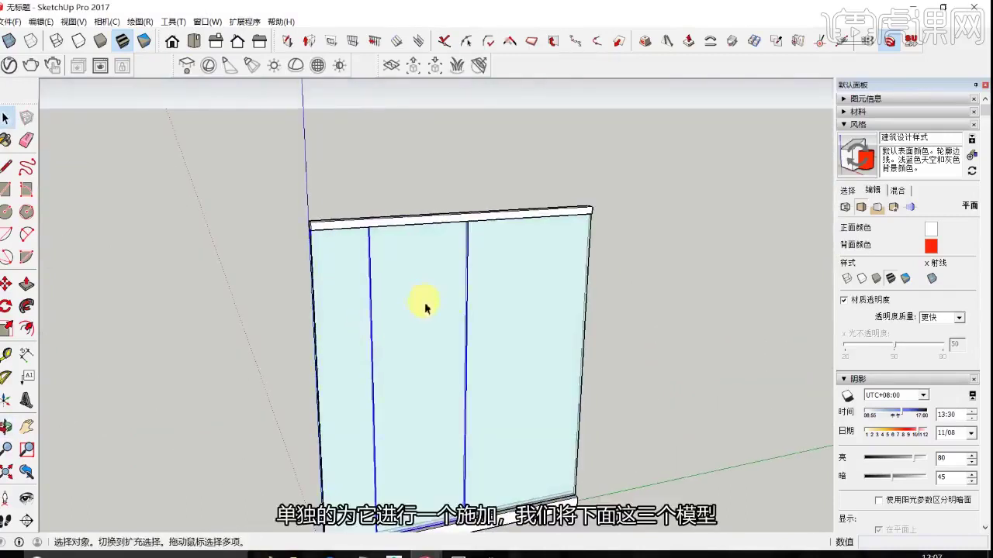
pyautogui.moveTo(573, 279); pyautogui.dragTo(527, 326, button='middle')
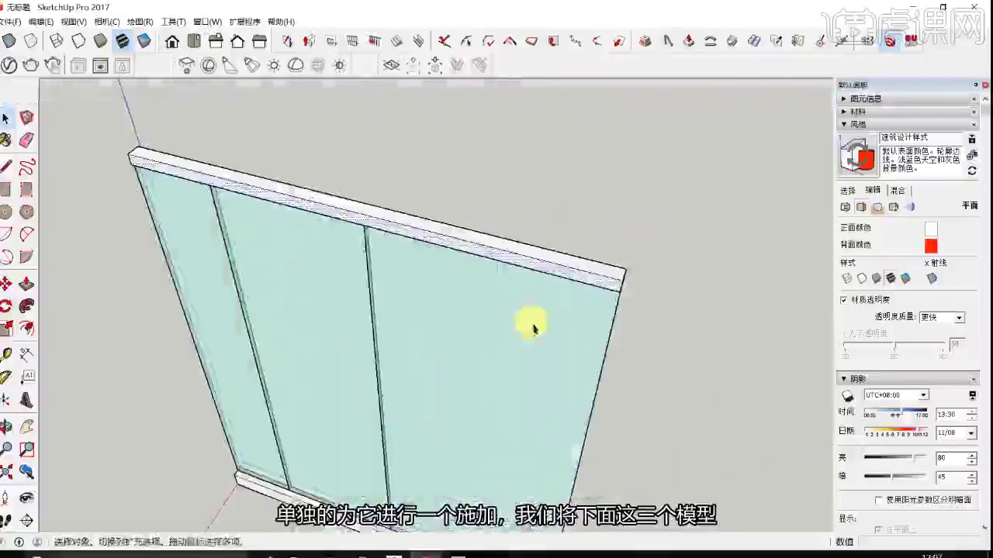
pyautogui.click(448, 328)
pyautogui.rightClick(217, 264)
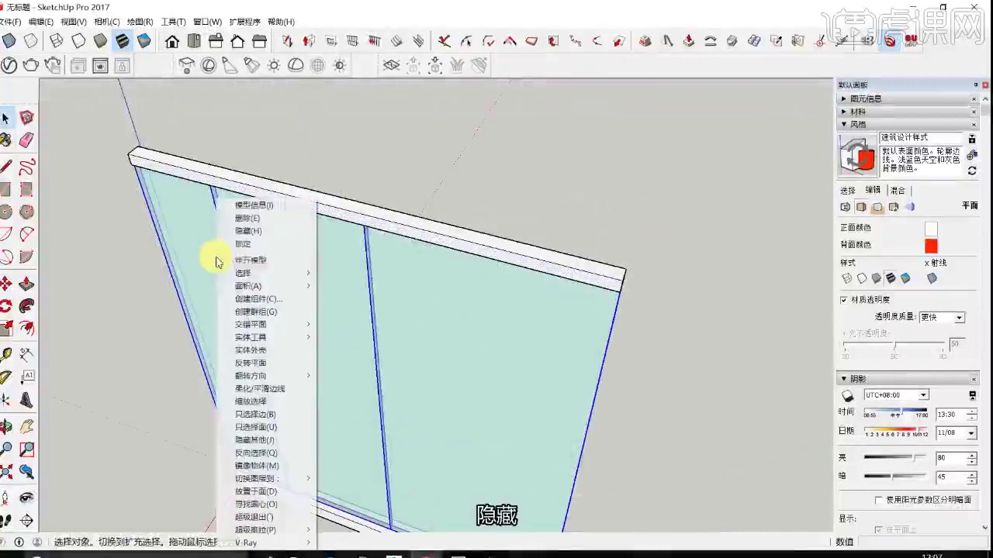
pyautogui.click(261, 236)
# Make the partition's top rail and bottom rail into two separate groups
pyautogui.moveTo(474, 320); pyautogui.dragTo(652, 280, button='middle')
pyautogui.moveTo(658, 277); pyautogui.dragTo(204, 148)
pyautogui.rightClick(359, 229)
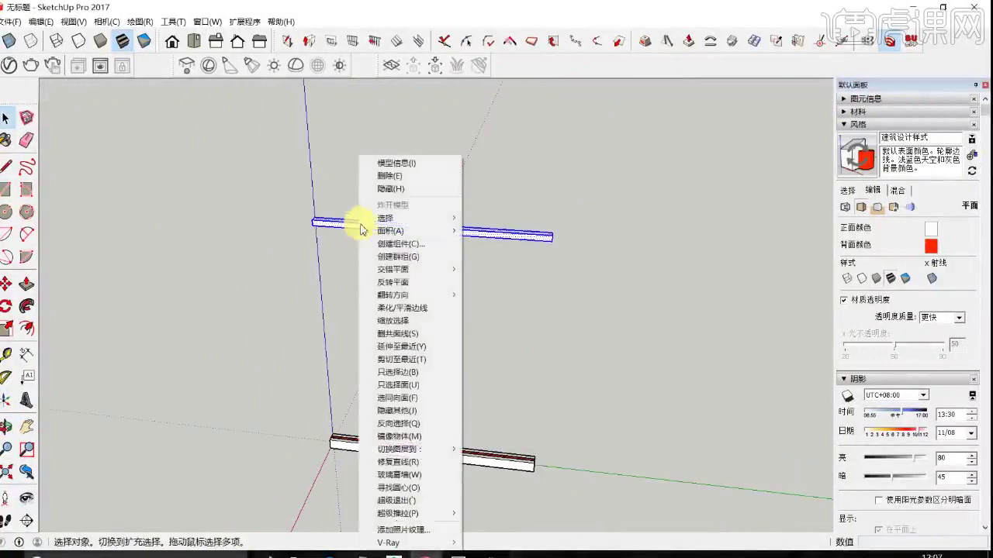
pyautogui.click(403, 256)
pyautogui.keyDown('shift'); pyautogui.moveTo(454, 363); pyautogui.dragTo(457, 289, button='middle'); pyautogui.keyUp('shift')
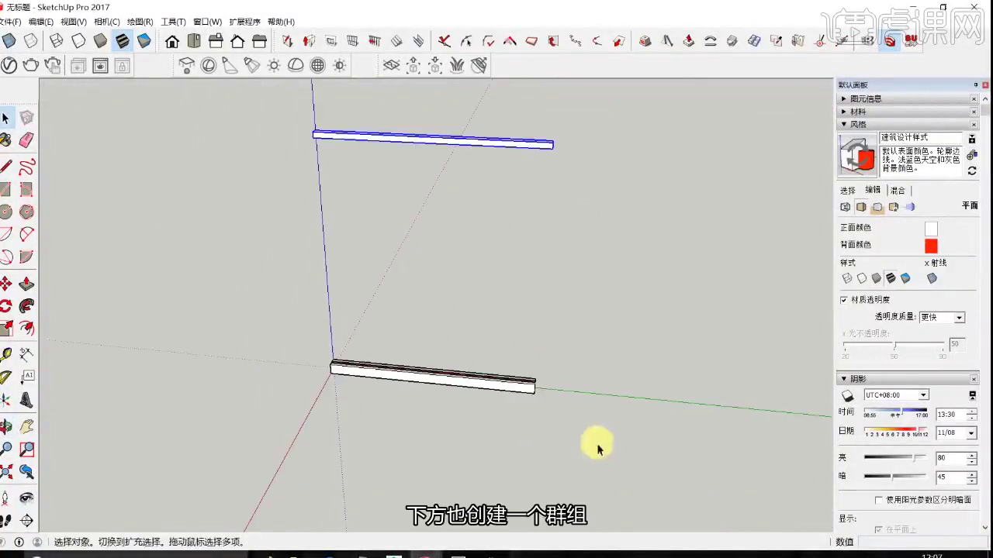
pyautogui.click(450, 359)
pyautogui.rightClick(453, 372)
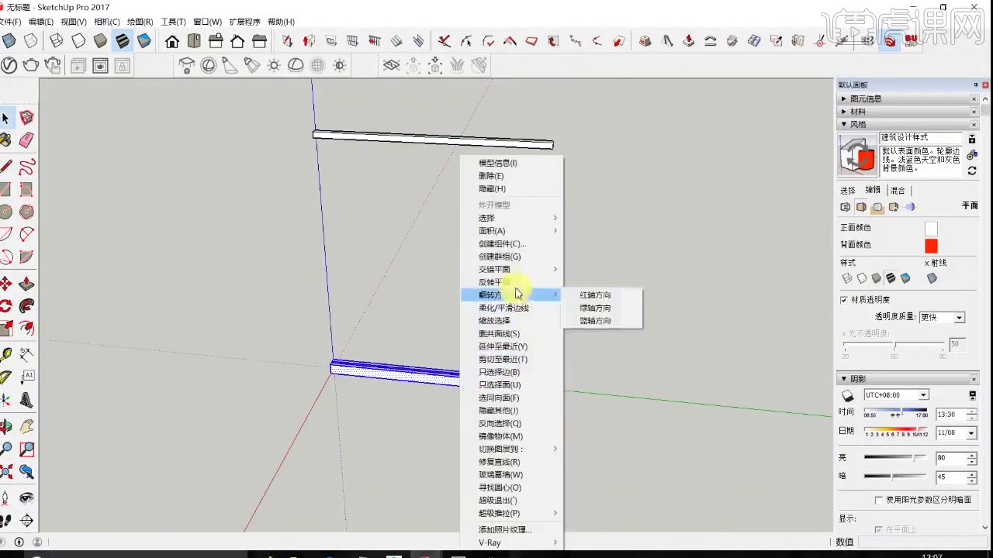
pyautogui.click(528, 257)
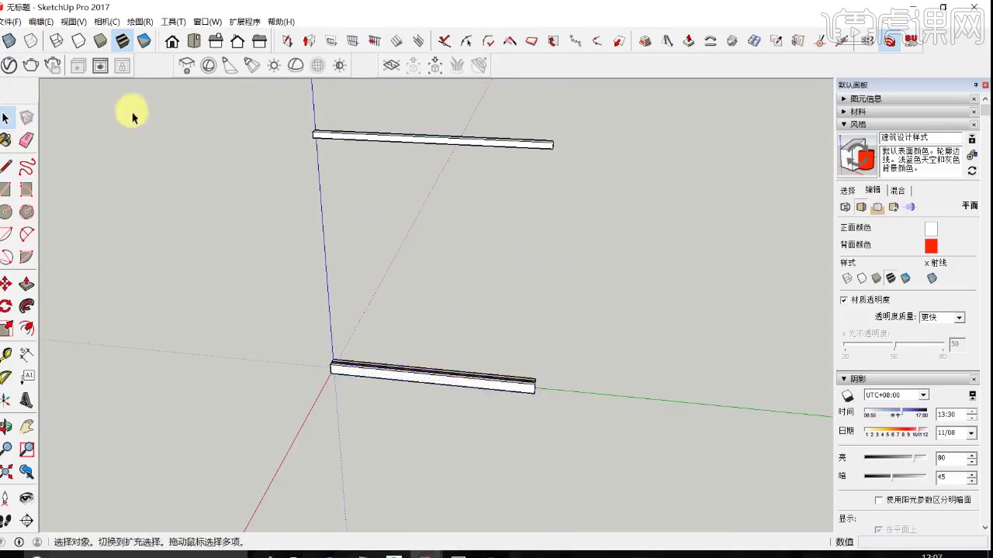
# Unhide all hidden parts of the shower partition
pyautogui.click(40, 21)
pyautogui.moveTo(128, 190)
pyautogui.click(246, 216)
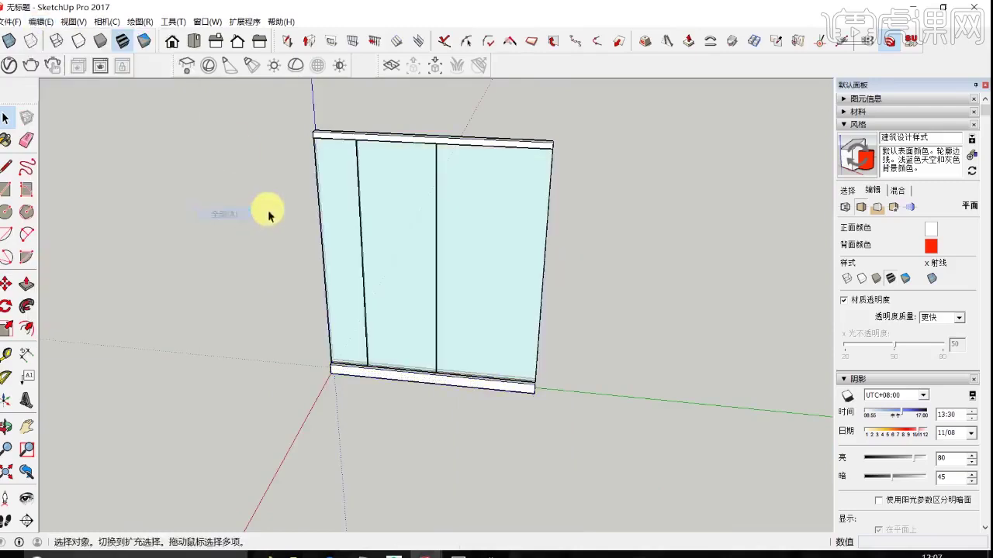
# Export the partition to the desktop as 3DS file 0022, with full hierarchy, texture maps with preserved texture coordinates, and millimetre units
pyautogui.click(11, 21)
pyautogui.moveTo(68, 253)
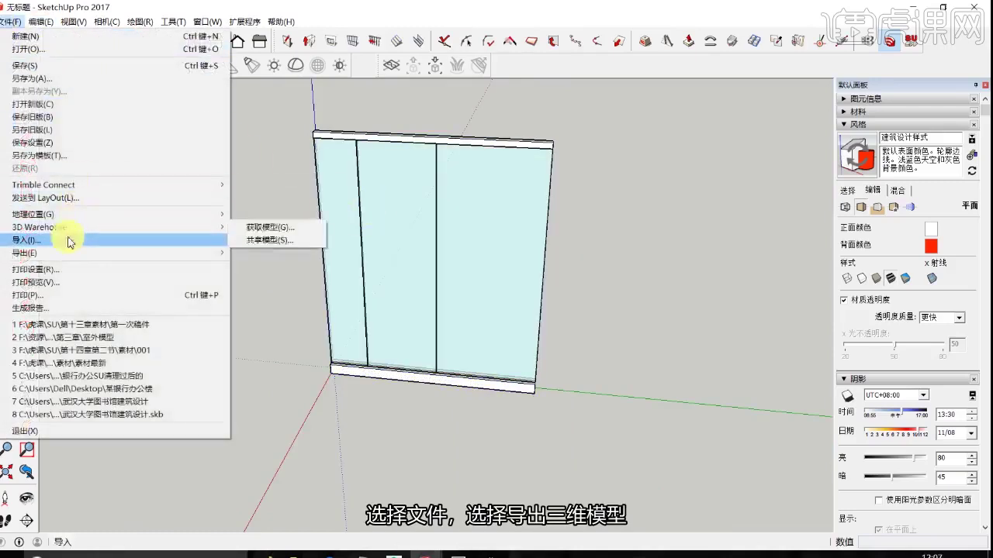
pyautogui.click(262, 254)
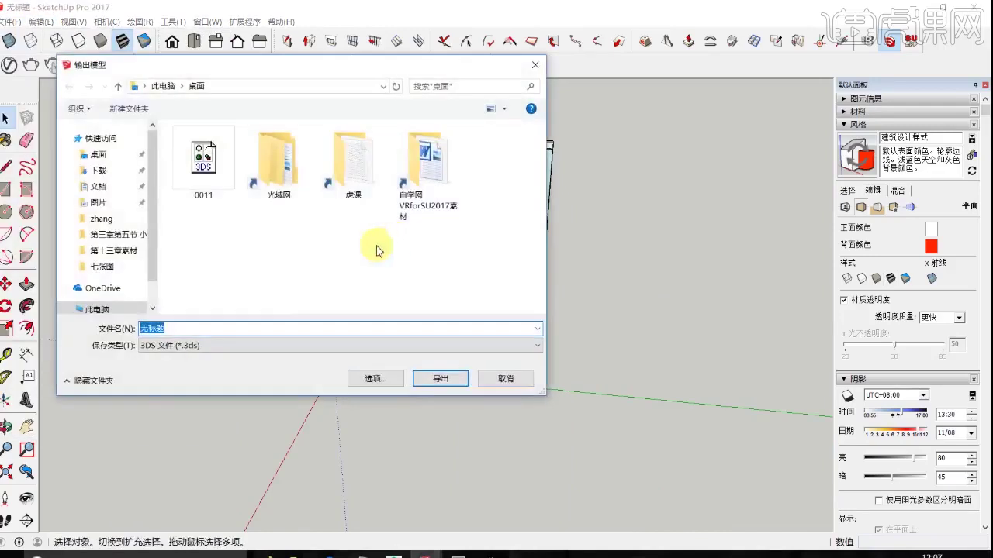
pyautogui.write('0022')
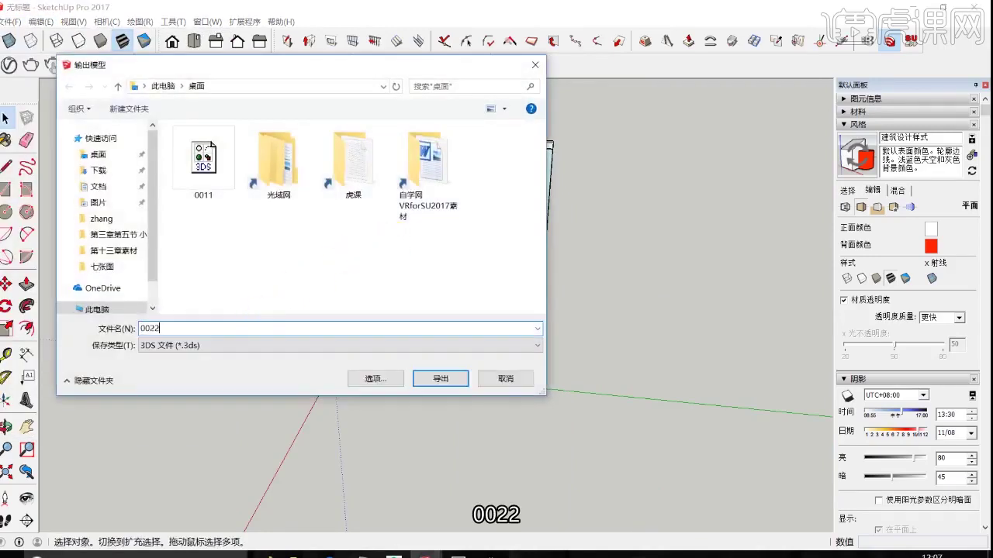
pyautogui.click(397, 379)
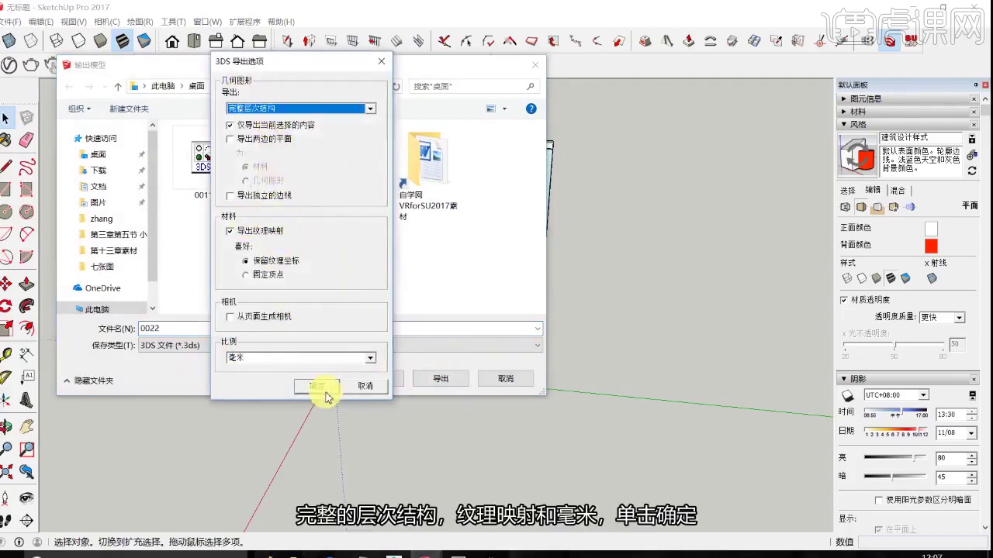
pyautogui.click(325, 393)
pyautogui.click(449, 378)
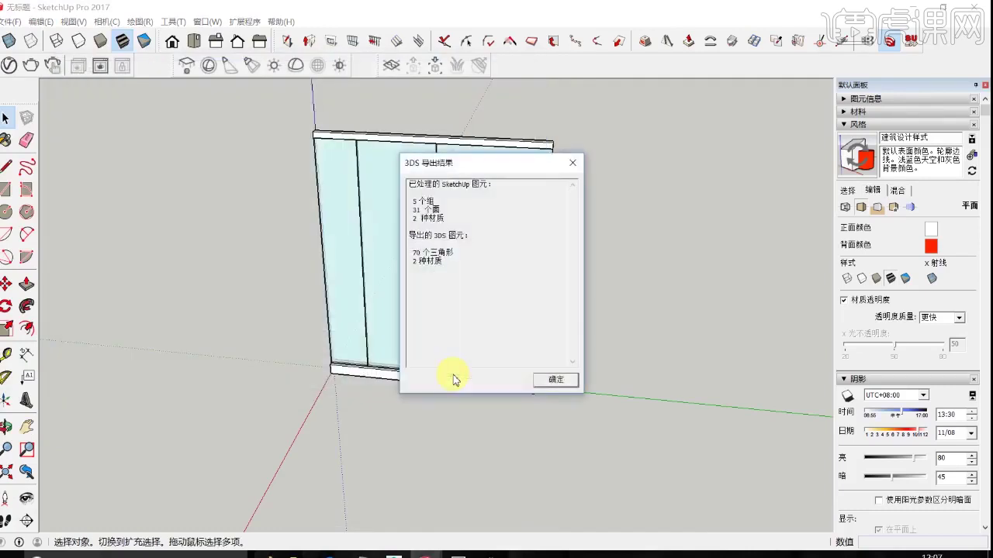
pyautogui.click(557, 383)
# Switch to 3ds Max and change the camera view to a perspective view showing the whole room
pyautogui.click(397, 555)
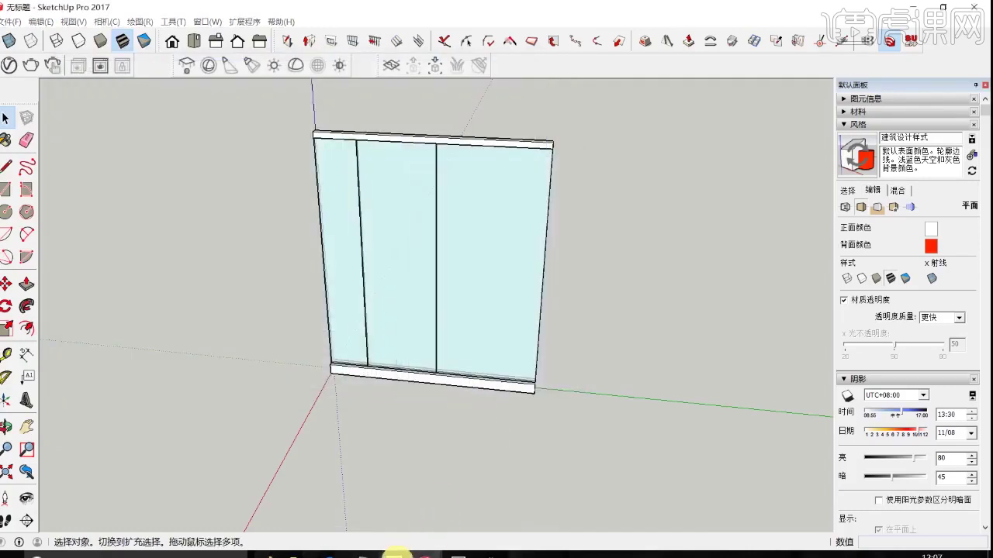
pyautogui.press('p')
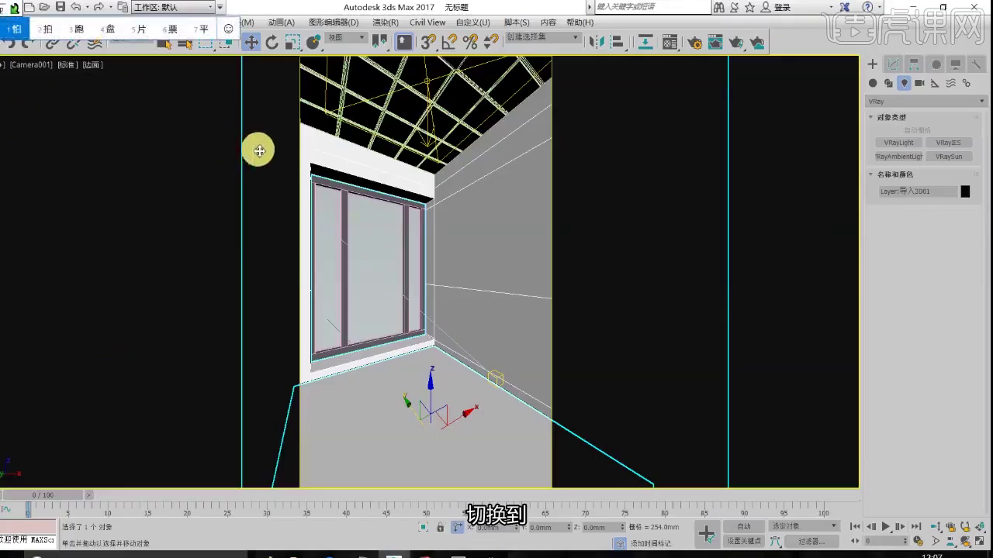
pyautogui.press('Escape')
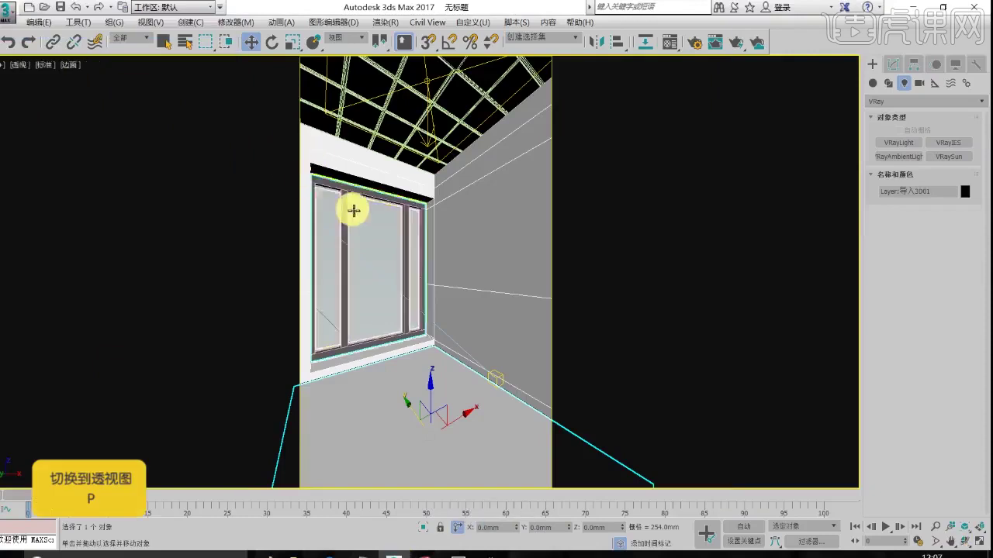
pyautogui.scroll(-5, 351, 214)
pyautogui.keyDown('alt'); pyautogui.moveTo(364, 215); pyautogui.dragTo(338, 240, button='middle'); pyautogui.keyUp('alt')
# Import the 3DS file 0022 from the desktop into the scene, accepting the suggested new name for the conflicting object
pyautogui.click(8, 11)
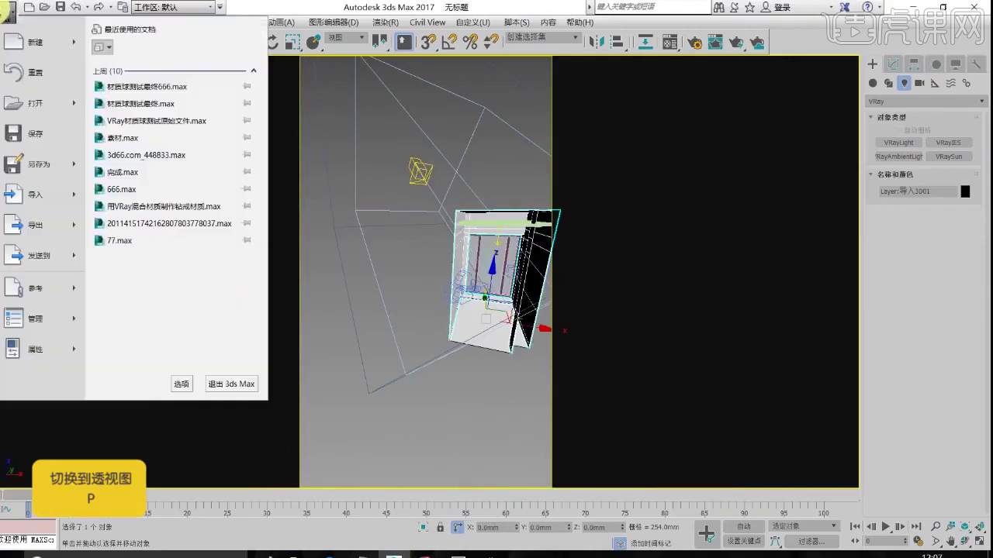
pyautogui.click(79, 203)
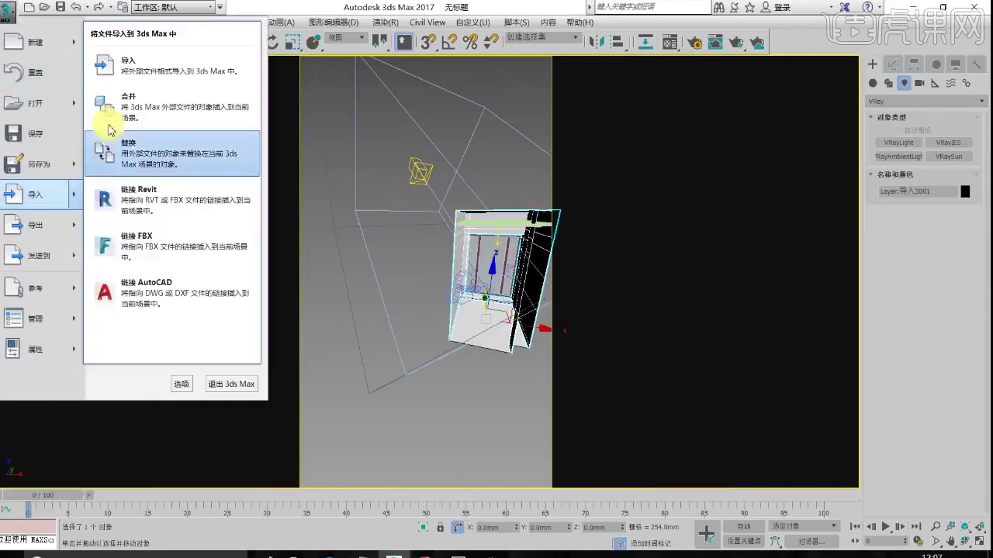
pyautogui.click(133, 84)
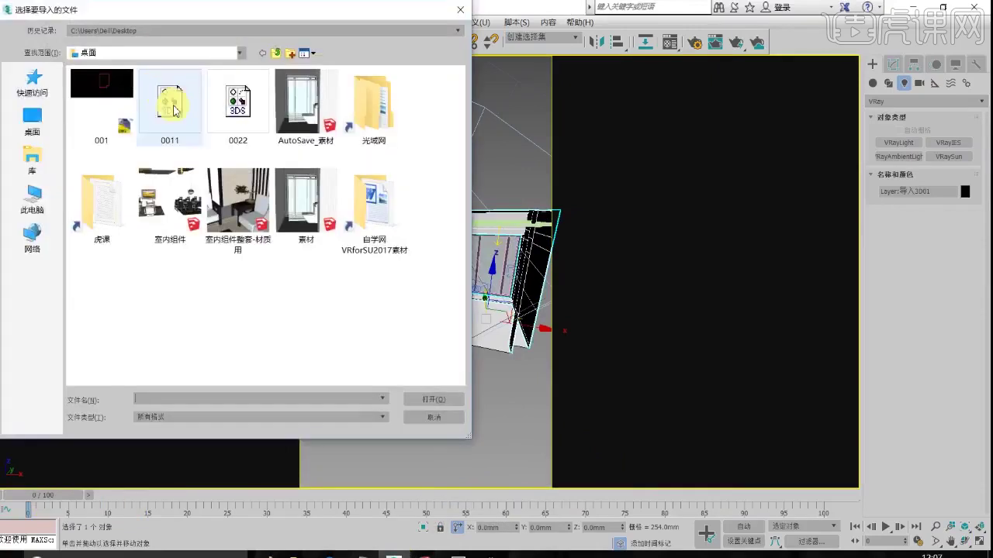
pyautogui.click(32, 120)
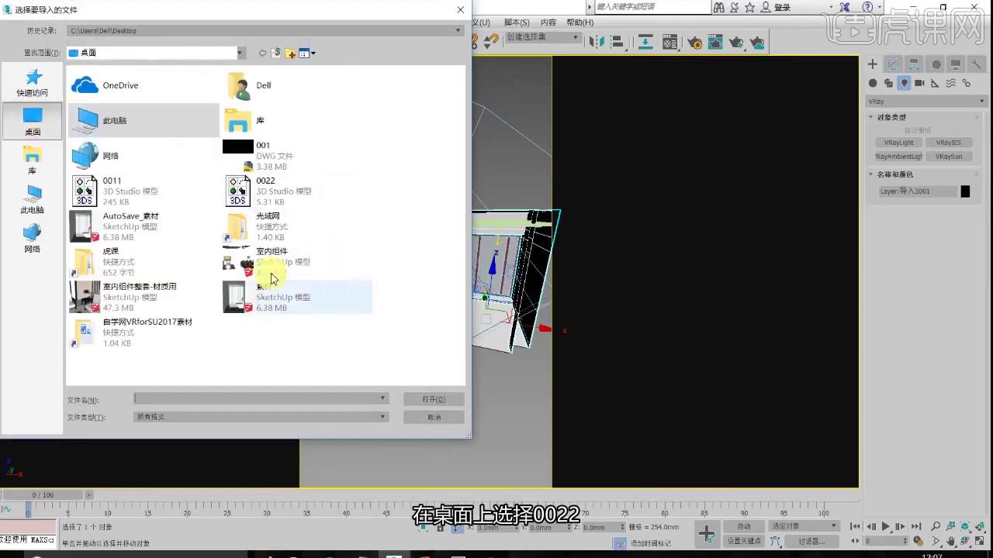
pyautogui.click(240, 193)
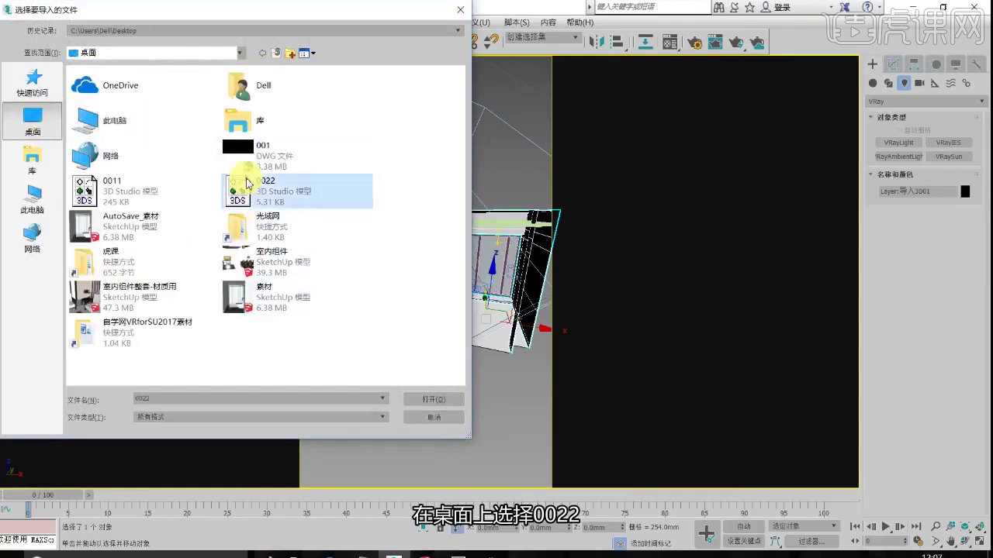
pyautogui.click(445, 399)
pyautogui.click(533, 308)
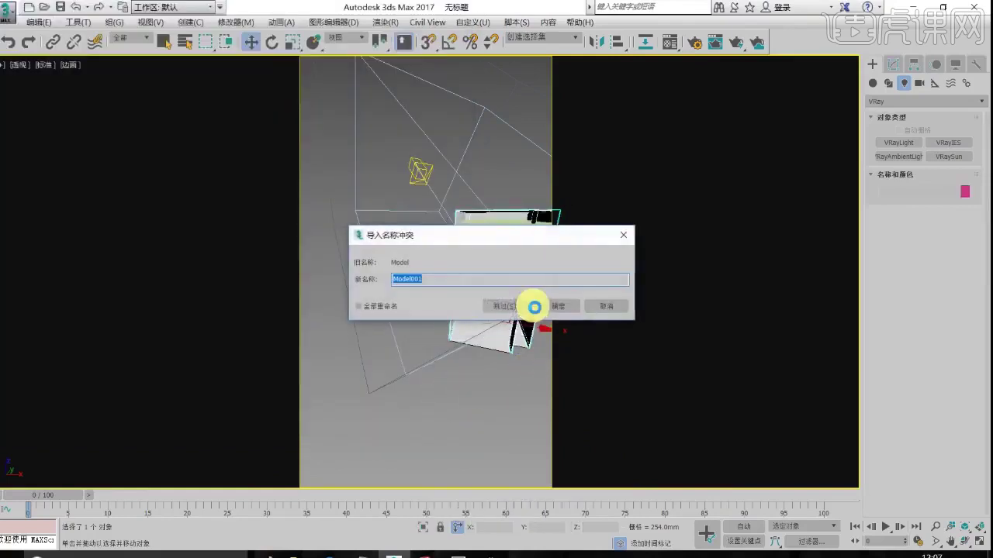
pyautogui.click(554, 307)
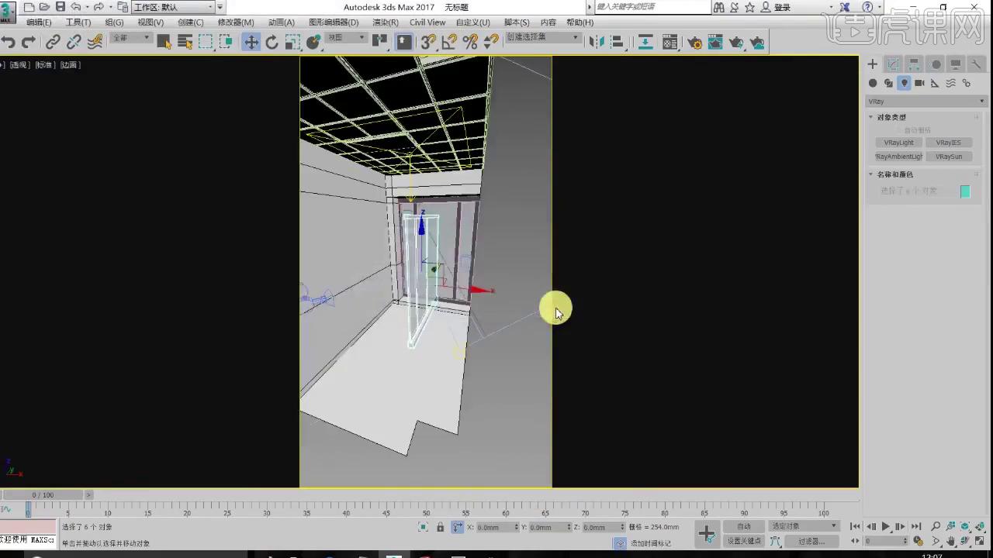
# Isolate the imported shower partition and unlink all of its parts
pyautogui.hotkey('alt', 'q')
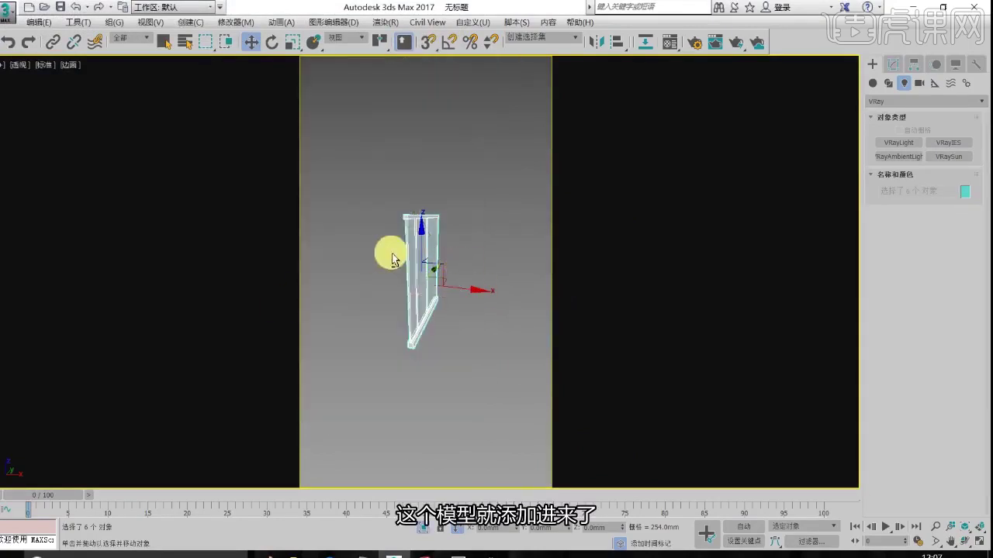
pyautogui.keyDown('alt'); pyautogui.moveTo(391, 255); pyautogui.dragTo(512, 256, button='middle'); pyautogui.keyUp('alt')
pyautogui.scroll(3, 431, 256)
pyautogui.moveTo(429, 256)
pyautogui.keyDown('alt'); pyautogui.mouseDown(button='middle')
pyautogui.moveTo(459, 181)
pyautogui.moveTo(432, 251)
pyautogui.mouseUp(button='middle'); pyautogui.keyUp('alt')
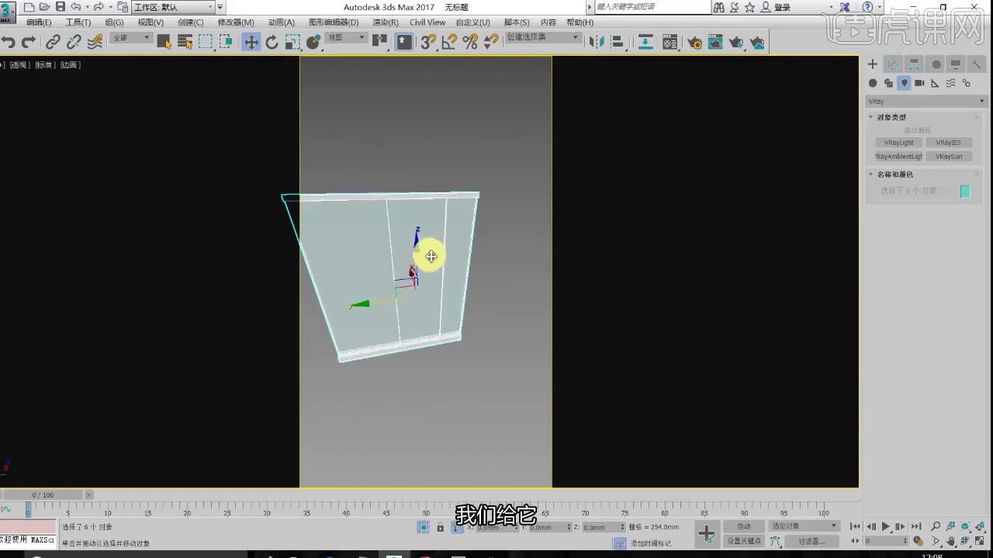
pyautogui.click(77, 48)
# Group the partition's three glass panels together
pyautogui.click(395, 254)
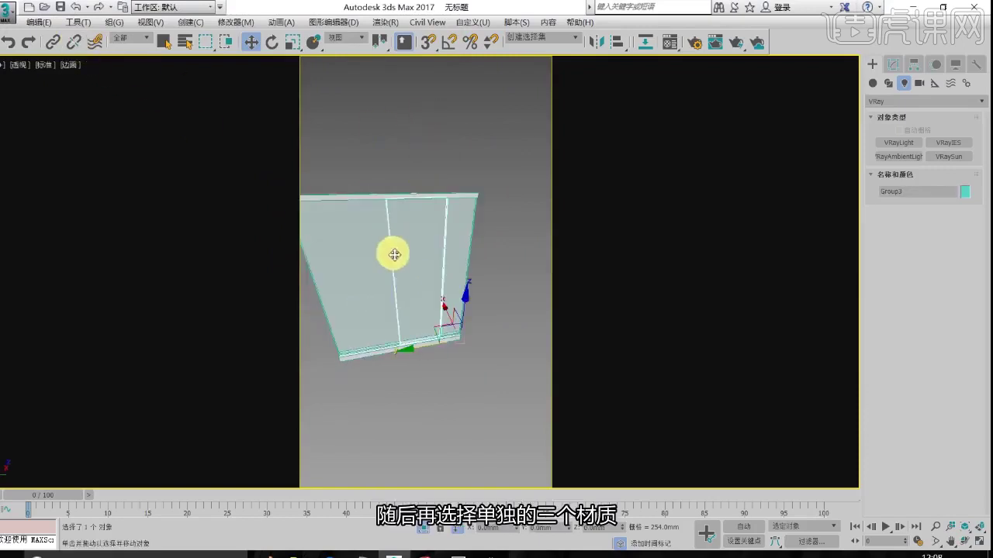
pyautogui.keyDown('ctrl'); pyautogui.click(464, 231); pyautogui.keyUp('ctrl')
pyautogui.click(114, 23)
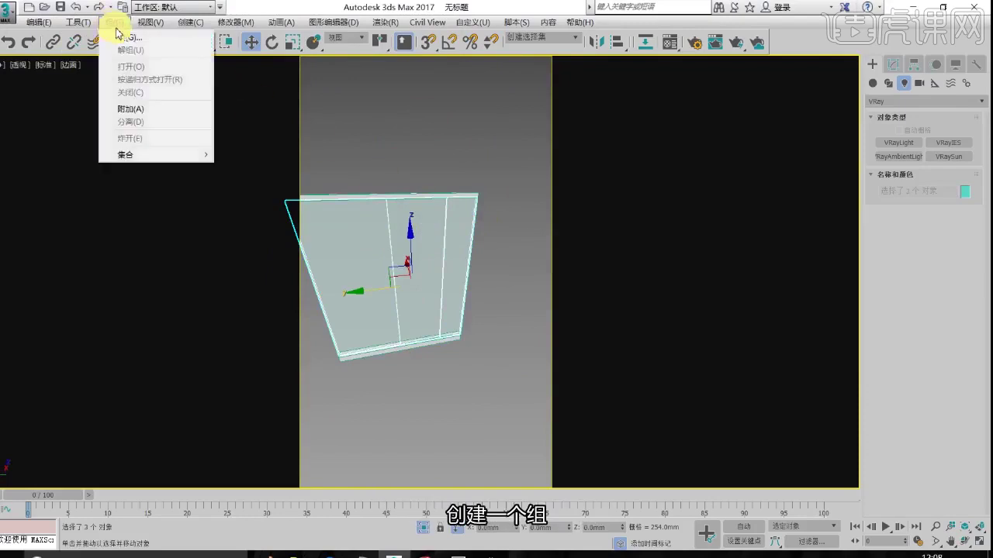
pyautogui.click(121, 38)
pyautogui.click(488, 302)
pyautogui.click(419, 145)
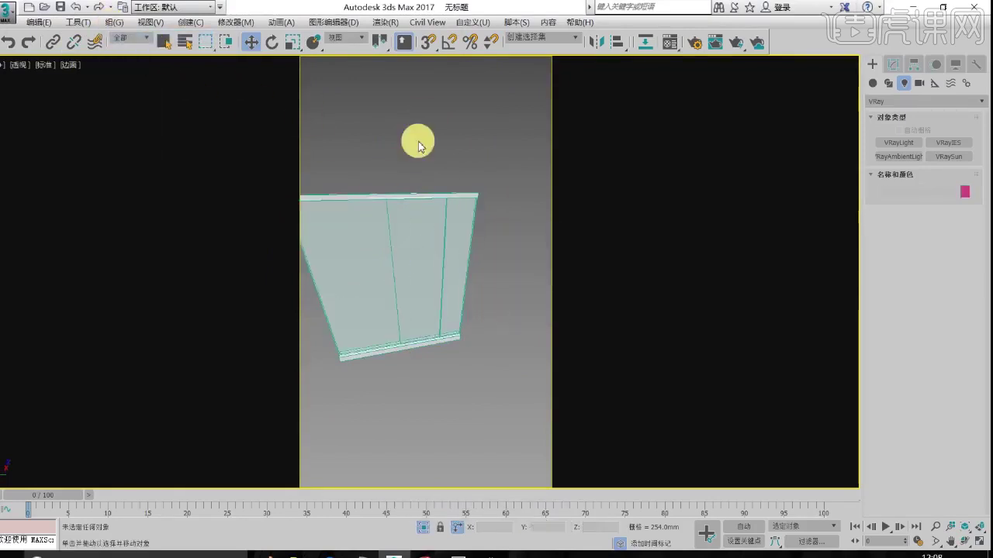
# Group the partition's top and bottom rails together and exit isolation
pyautogui.click(402, 196)
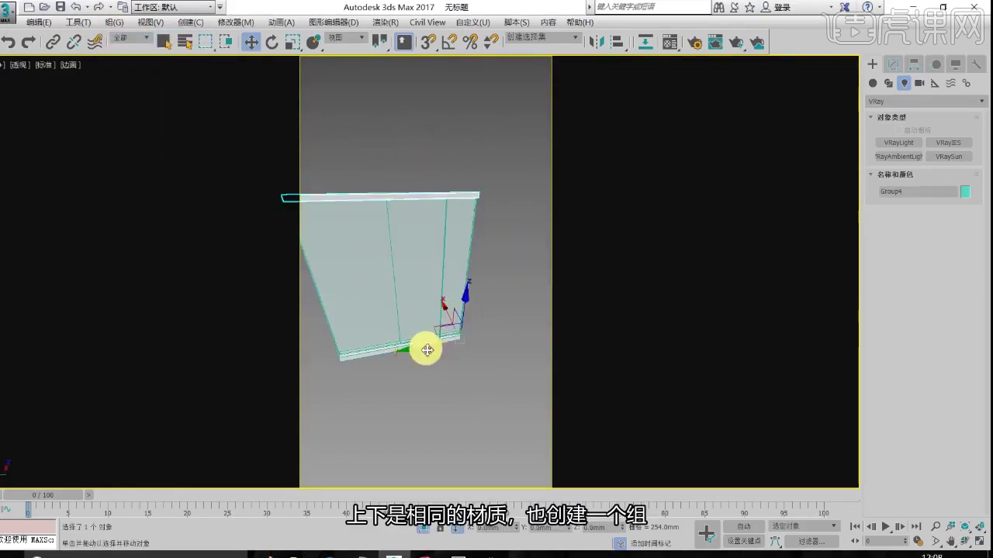
pyautogui.click(118, 24)
pyautogui.click(160, 38)
pyautogui.click(517, 303)
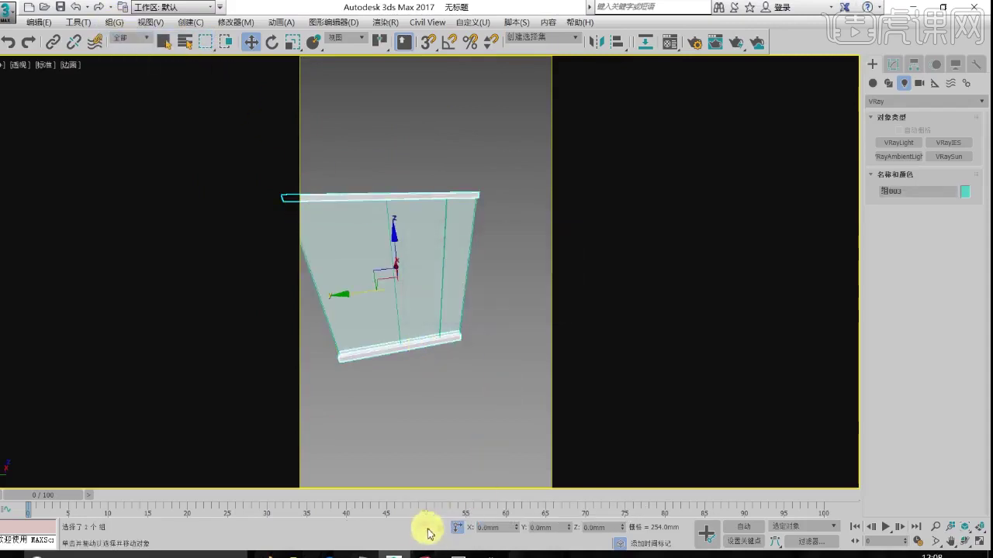
pyautogui.click(426, 529)
# In the top view, move the glass and rail groups to the middle of the room and rotate them 90 degrees about Z
pyautogui.hotkey('alt', 'w')
pyautogui.rightClick(322, 198)
pyautogui.hotkey('alt', 'w')
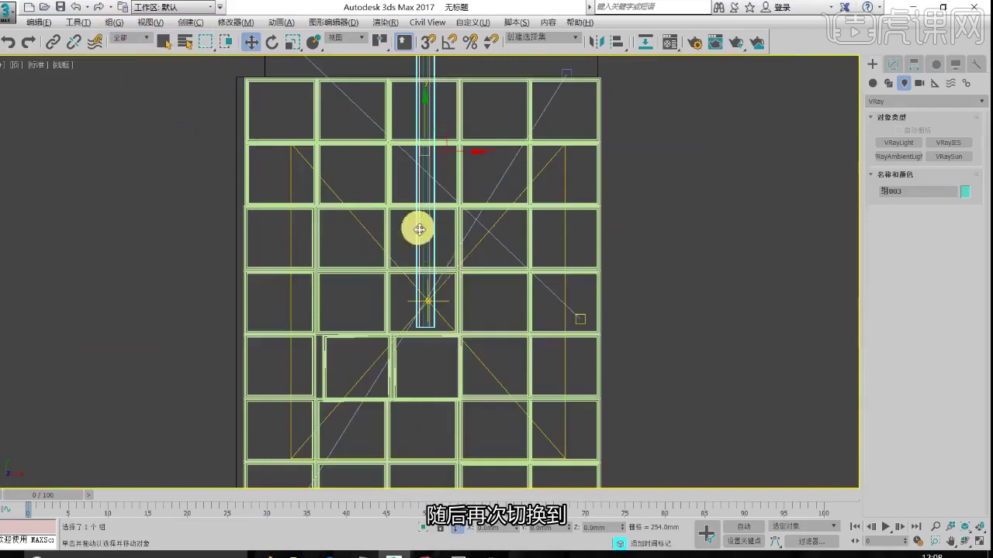
pyautogui.scroll(3, 419, 230)
pyautogui.moveTo(461, 225); pyautogui.dragTo(400, 208)
pyautogui.scroll(-4, 457, 217)
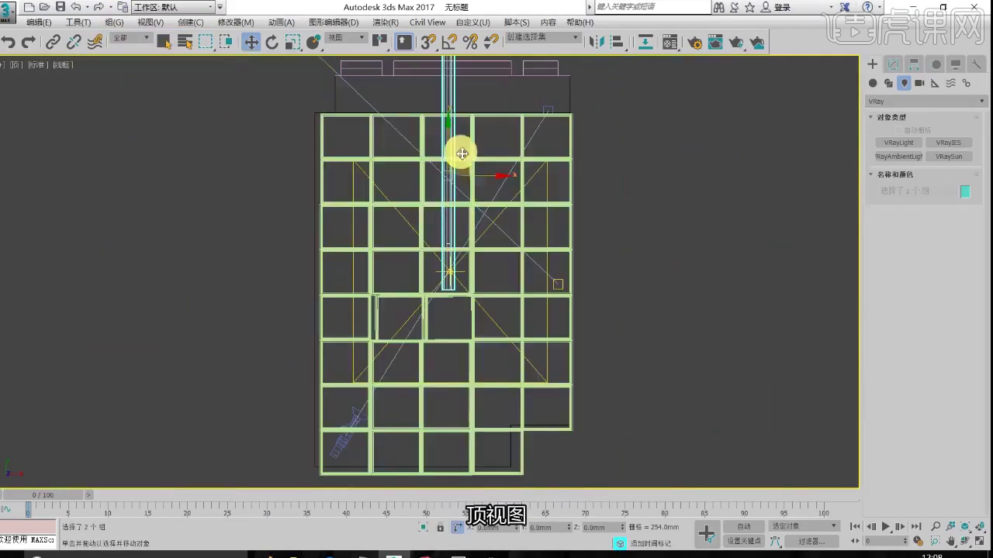
pyautogui.moveTo(463, 156); pyautogui.dragTo(456, 259)
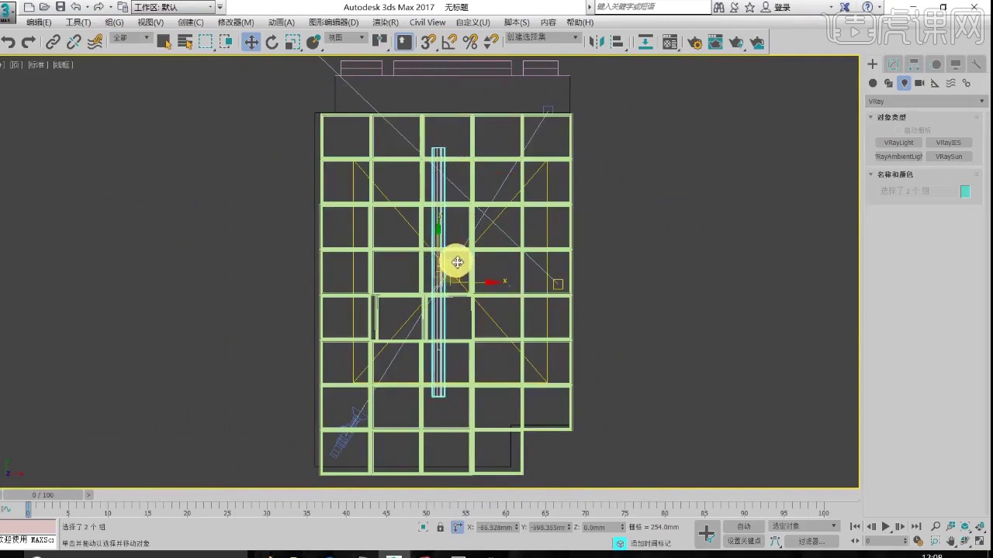
pyautogui.click(271, 42)
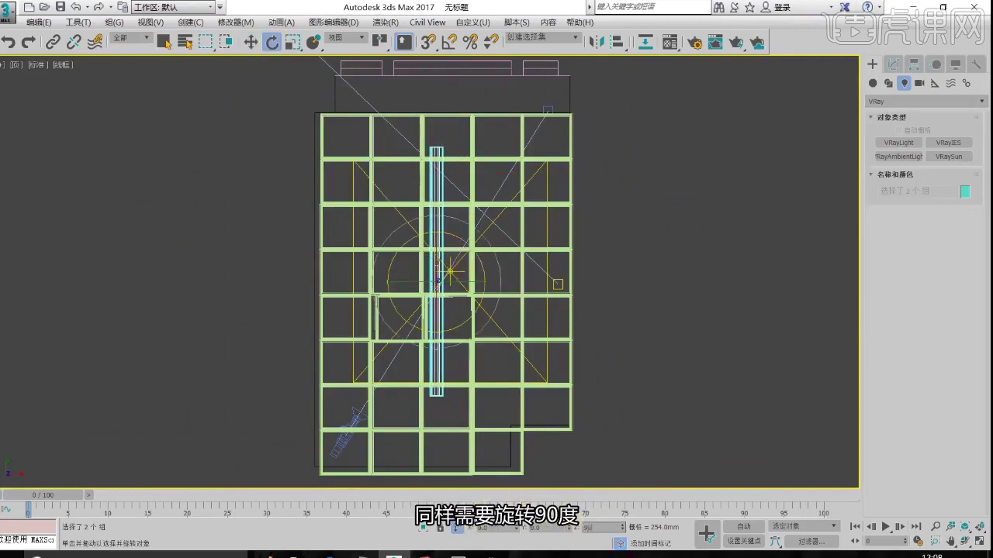
pyautogui.press('Return')
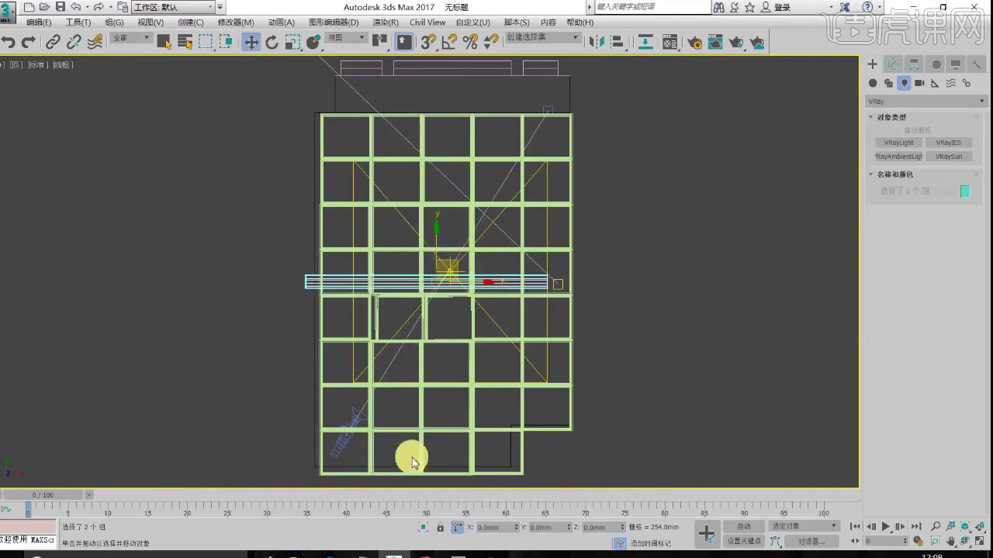
# Switch to SketchUp, show the whole bathroom model, and hide the ceiling grid
pyautogui.moveTo(423, 554)
pyautogui.click(390, 531)
pyautogui.moveTo(366, 369); pyautogui.dragTo(233, 394, button='middle')
pyautogui.scroll(3, 233, 395)
pyautogui.scroll(2, 432, 298)
pyautogui.moveTo(355, 324)
pyautogui.mouseDown(button='middle')
pyautogui.moveTo(432, 299)
pyautogui.moveTo(443, 476)
pyautogui.moveTo(505, 328)
pyautogui.moveTo(707, 371)
pyautogui.moveTo(654, 372)
pyautogui.mouseUp(button='middle')
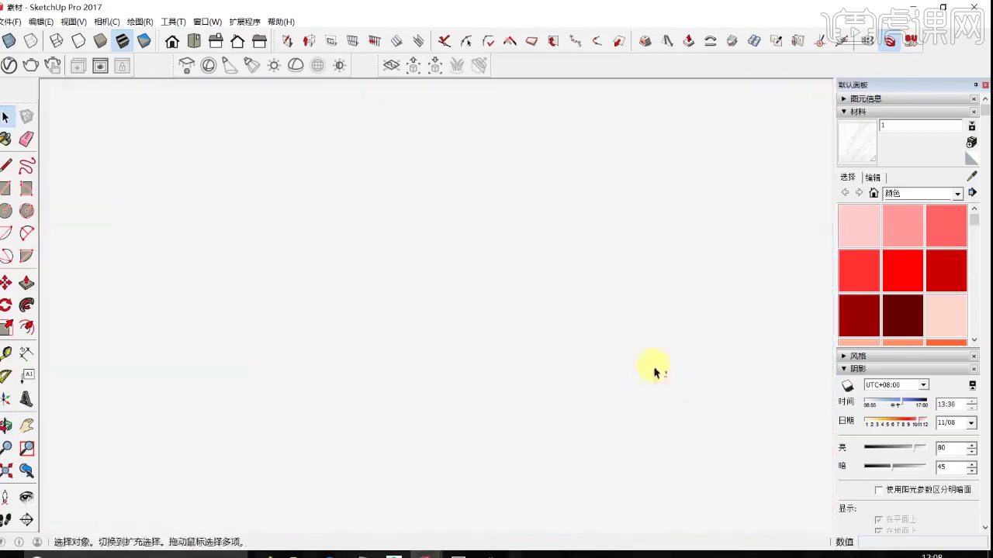
pyautogui.click(21, 458)
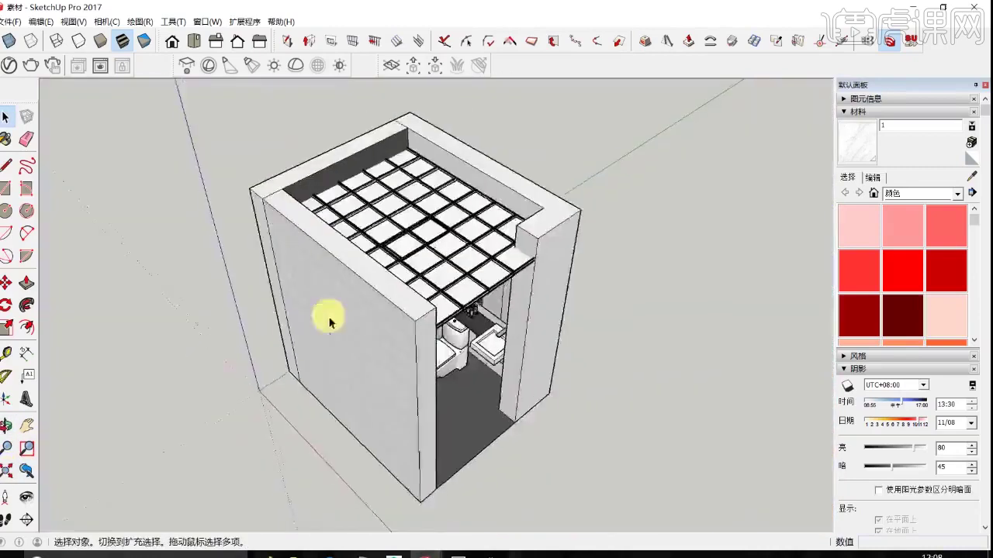
pyautogui.click(365, 217)
pyautogui.scroll(3, 365, 217)
pyautogui.rightClick(366, 217)
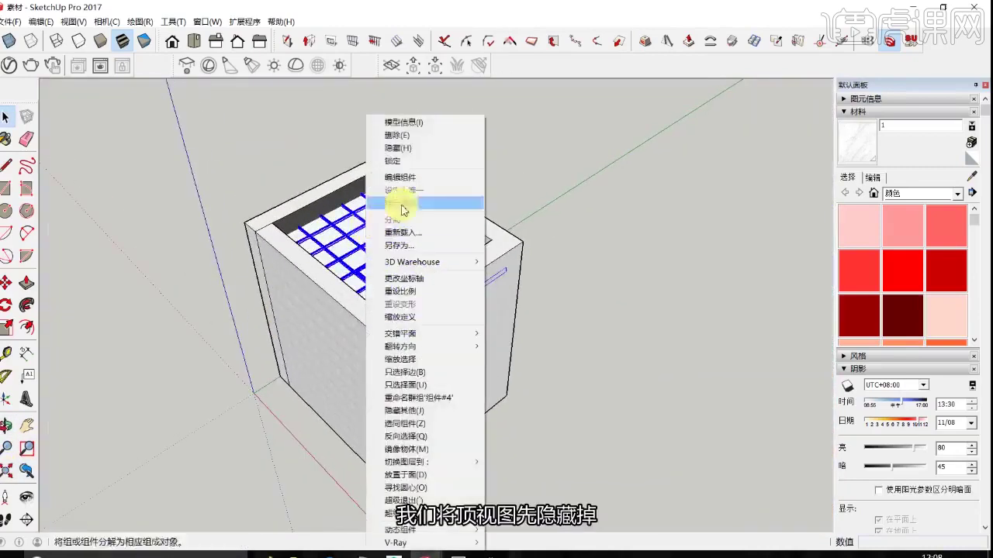
pyautogui.click(398, 147)
# Measure the floor distance between the window wall and the shower partition
pyautogui.scroll(5, 414, 328)
pyautogui.moveTo(344, 284); pyautogui.dragTo(501, 359, button='middle')
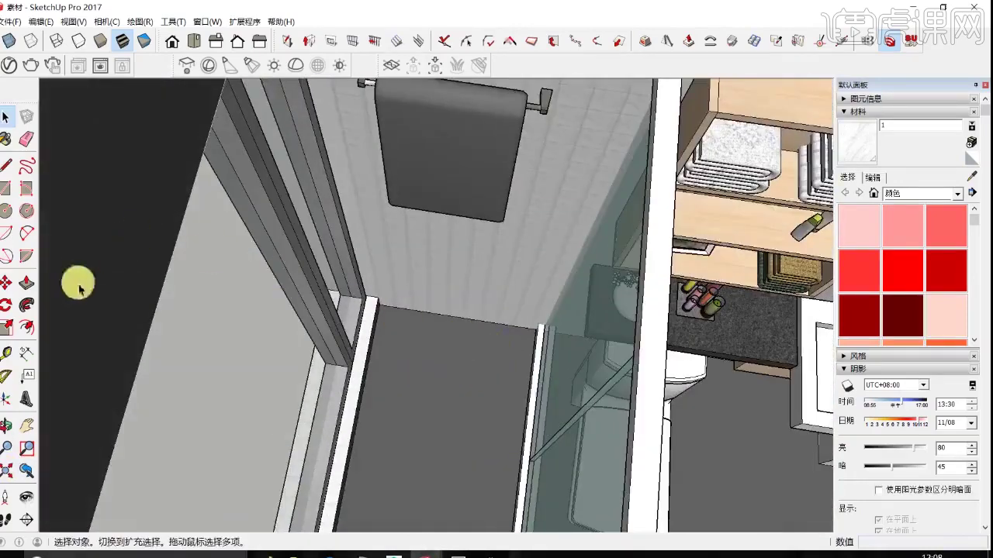
pyautogui.click(6, 353)
pyautogui.scroll(5, 396, 306)
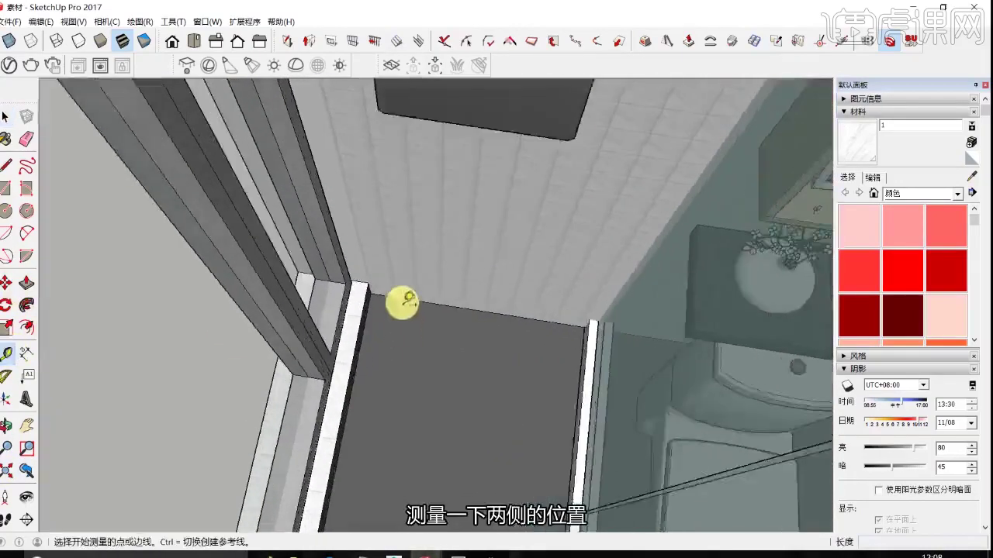
pyautogui.click(353, 289)
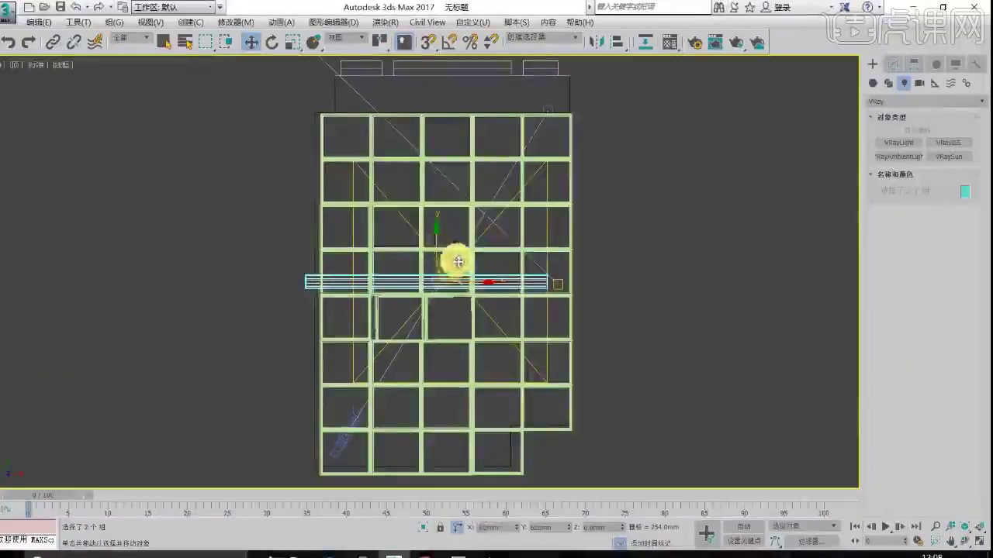
# Back in 3ds Max, move the partition in the top view so it sits flush against the window wall and the side wall
pyautogui.moveTo(455, 259); pyautogui.dragTo(479, 104)
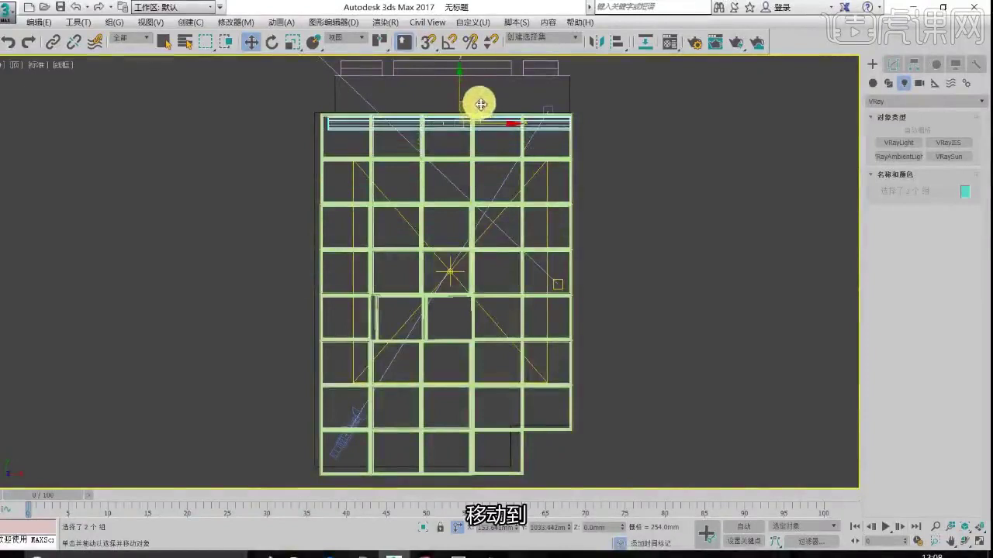
pyautogui.scroll(4, 575, 71)
pyautogui.moveTo(474, 222); pyautogui.dragTo(538, 240, button='middle')
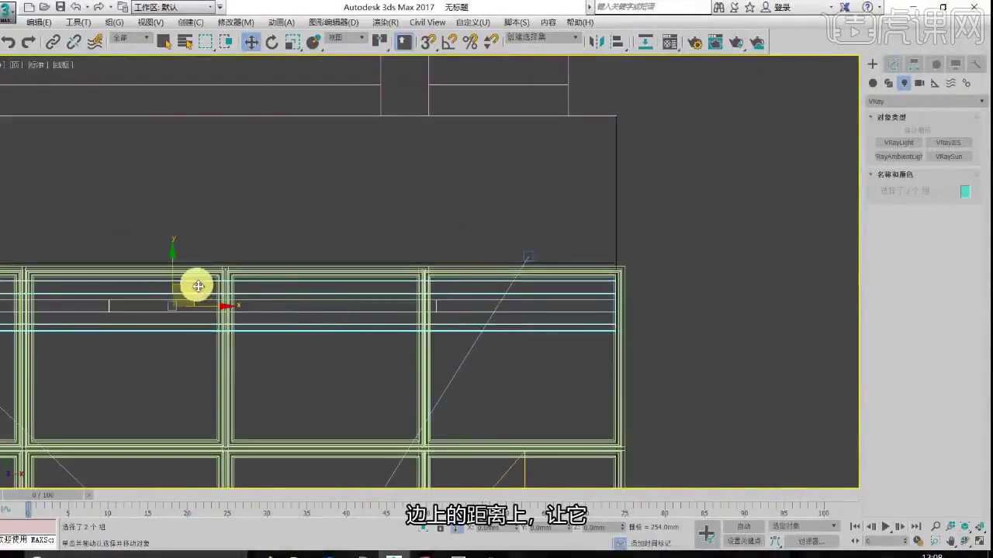
pyautogui.moveTo(198, 286); pyautogui.dragTo(191, 271)
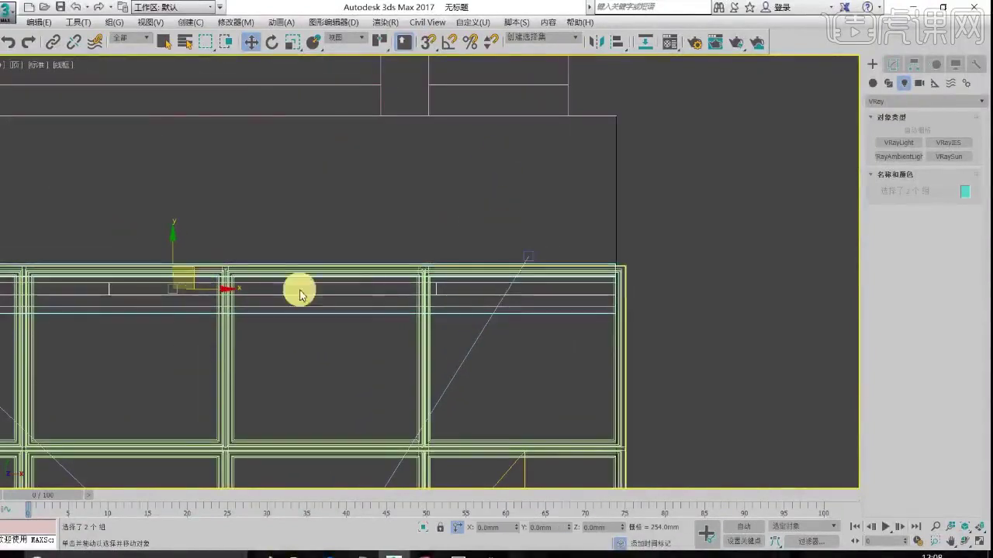
pyautogui.write('40')
pyautogui.press('Return')
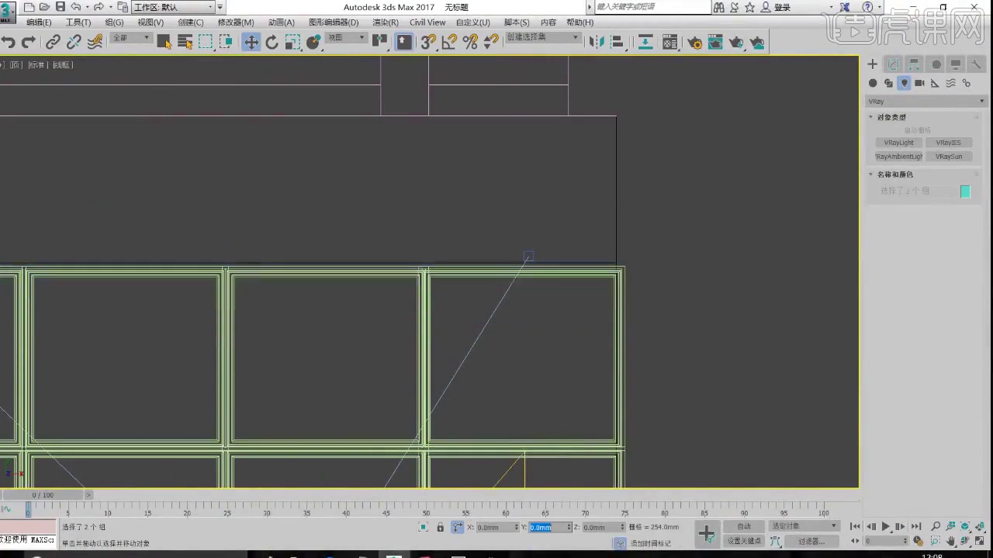
pyautogui.scroll(-10, 447, 349)
pyautogui.scroll(5, 426, 232)
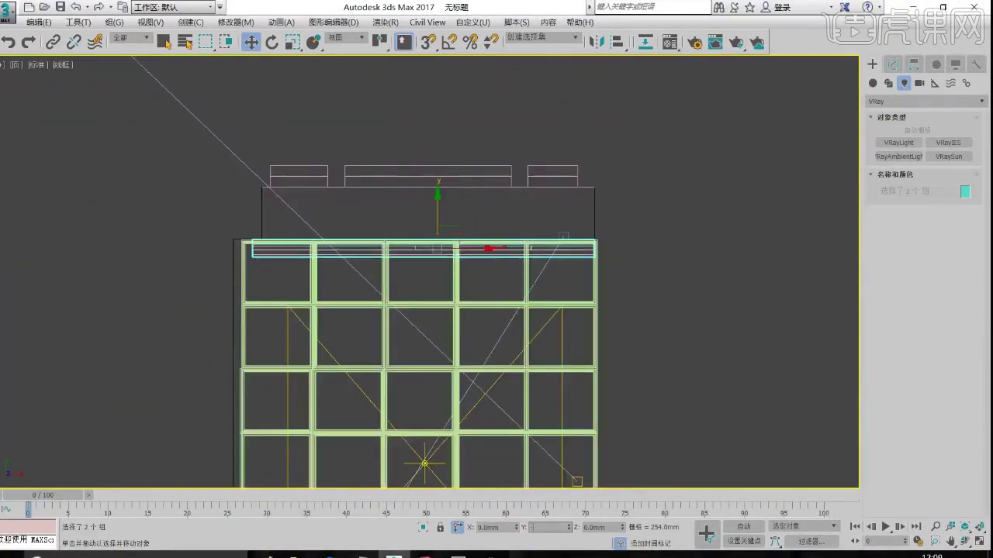
# Offset the partition by -740 mm along Y from the window wall and return to the perspective view
pyautogui.write('-740')
pyautogui.press('Return')
pyautogui.hotkey('alt', 'w')
pyautogui.rightClick(598, 346)
pyautogui.hotkey('alt', 'w')
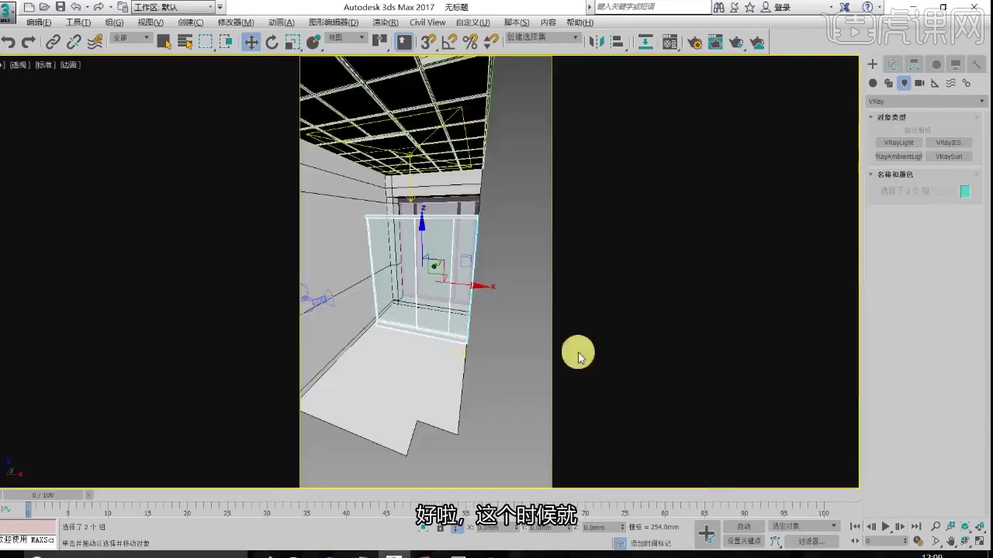
# Test-render the Camera001 view and compare the partition with the reference image 001.jpg
pyautogui.press('c')
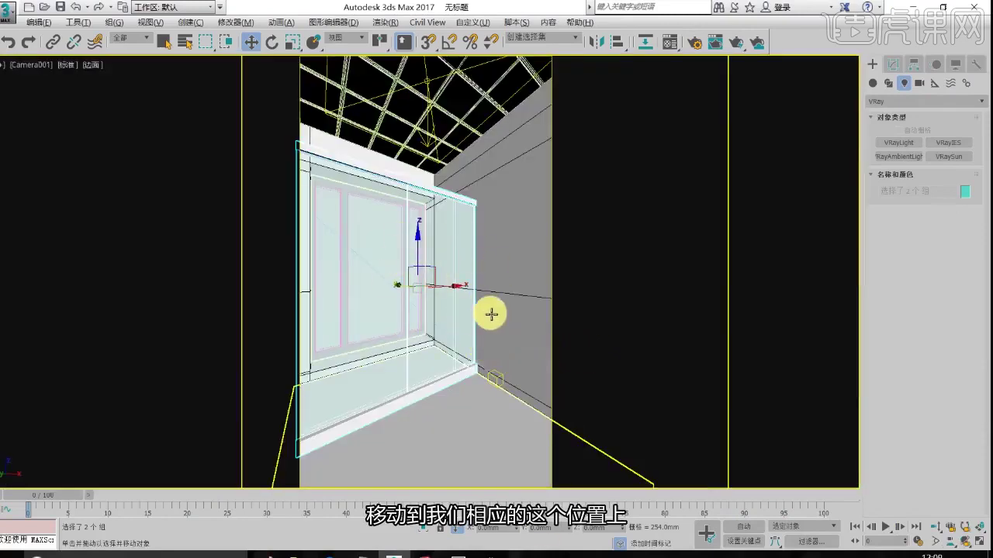
pyautogui.hotkey('shift', 'q')
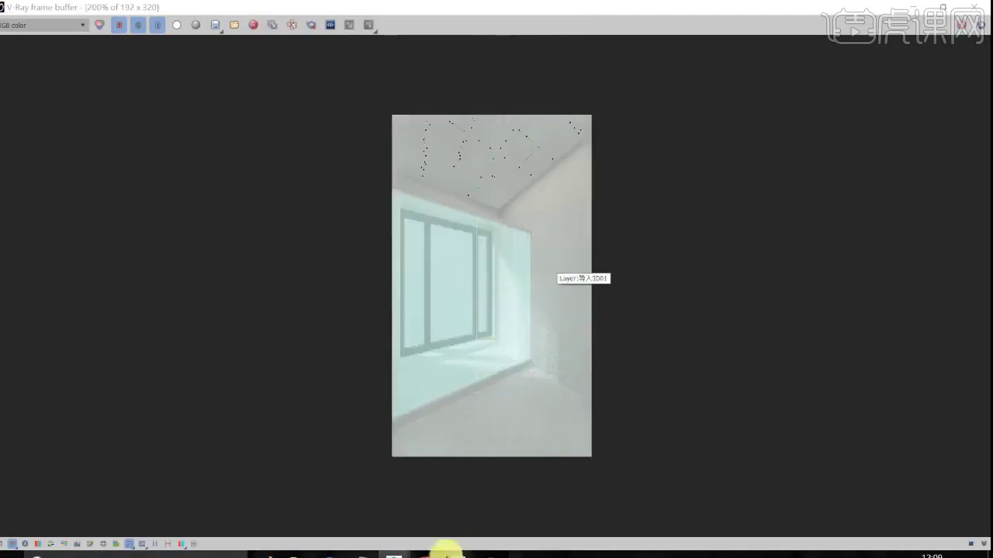
pyautogui.click(449, 554)
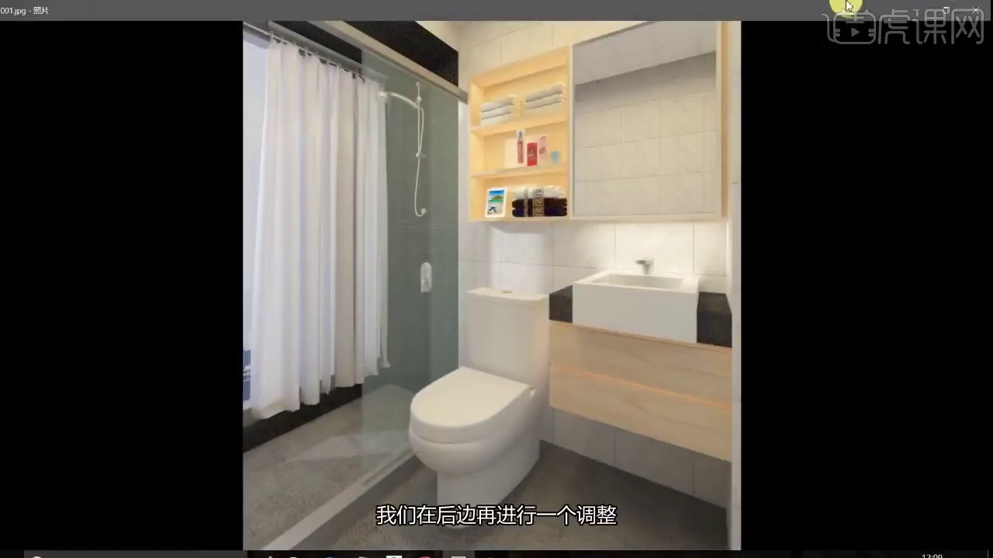
pyautogui.click(906, 12)
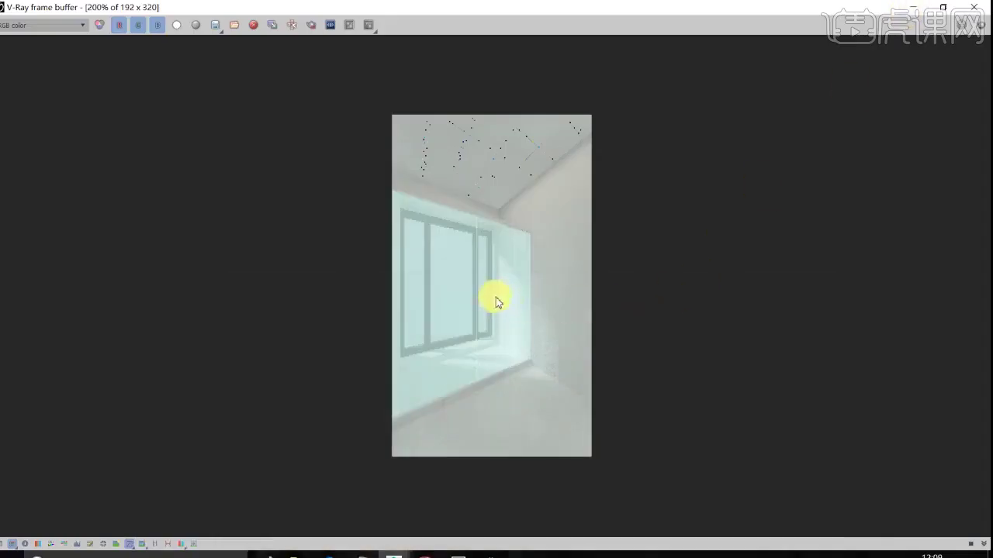
# Isolate the glass partition group together with its top rail, and check the glass layout in the reference image 001.jpg
pyautogui.click(973, 6)
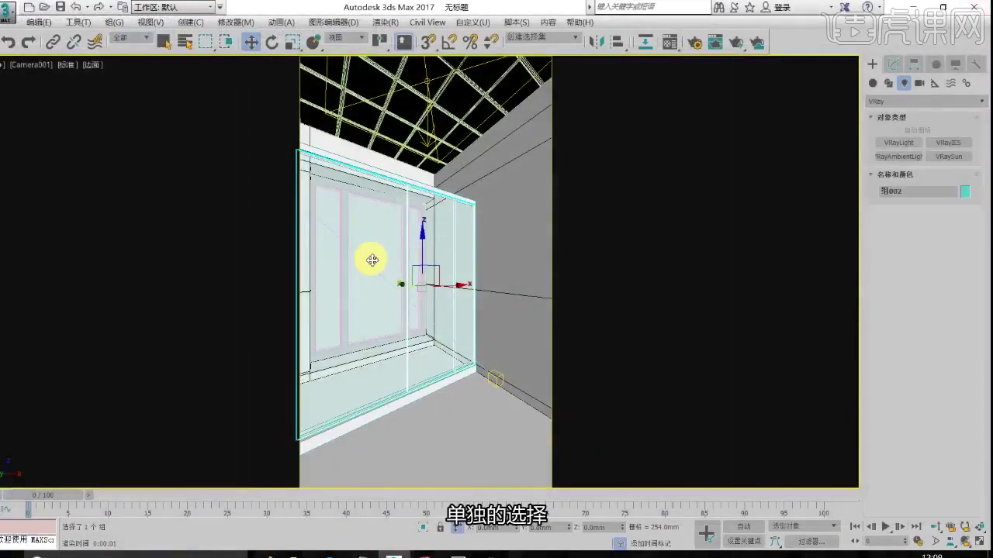
pyautogui.keyDown('ctrl'); pyautogui.click(403, 182); pyautogui.keyUp('ctrl')
pyautogui.hotkey('alt', 'q')
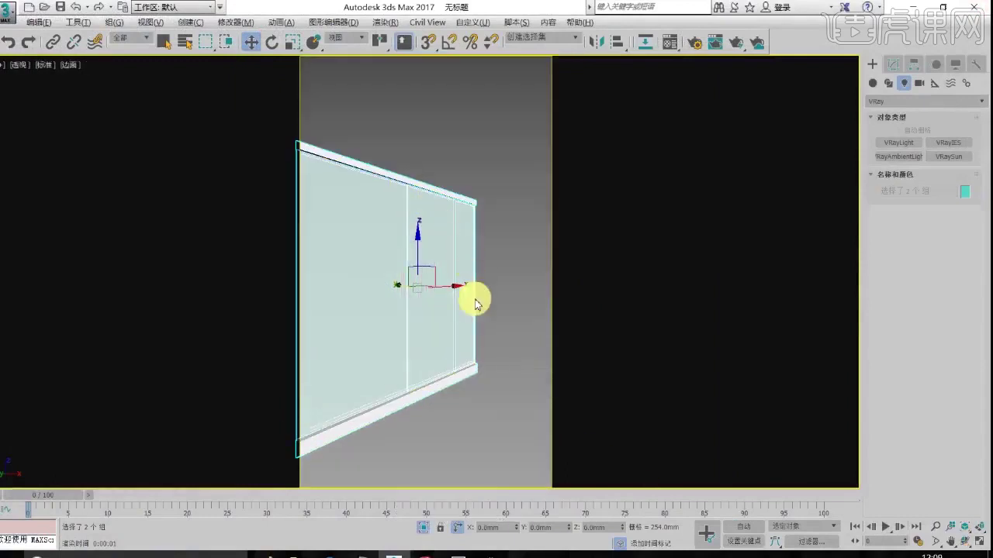
pyautogui.click(458, 555)
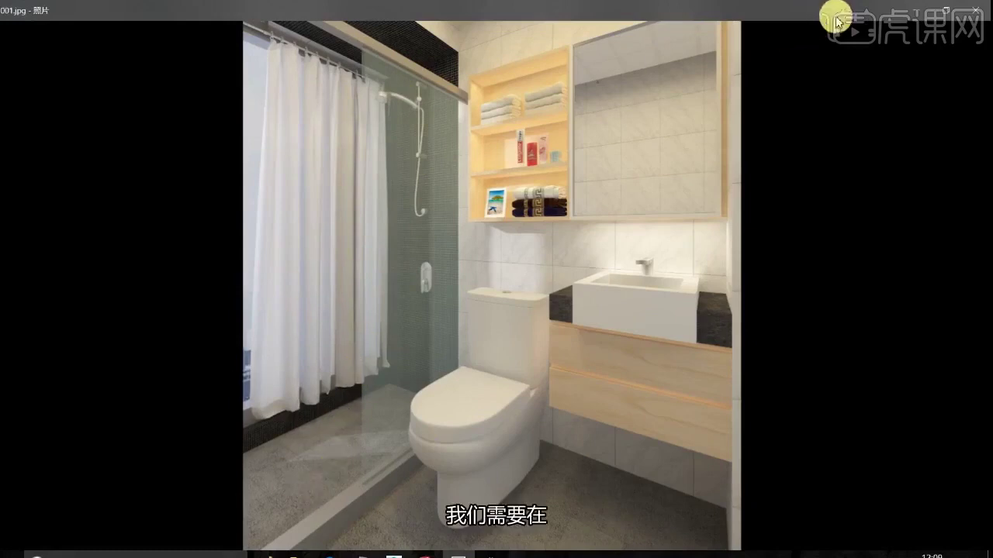
pyautogui.click(912, 11)
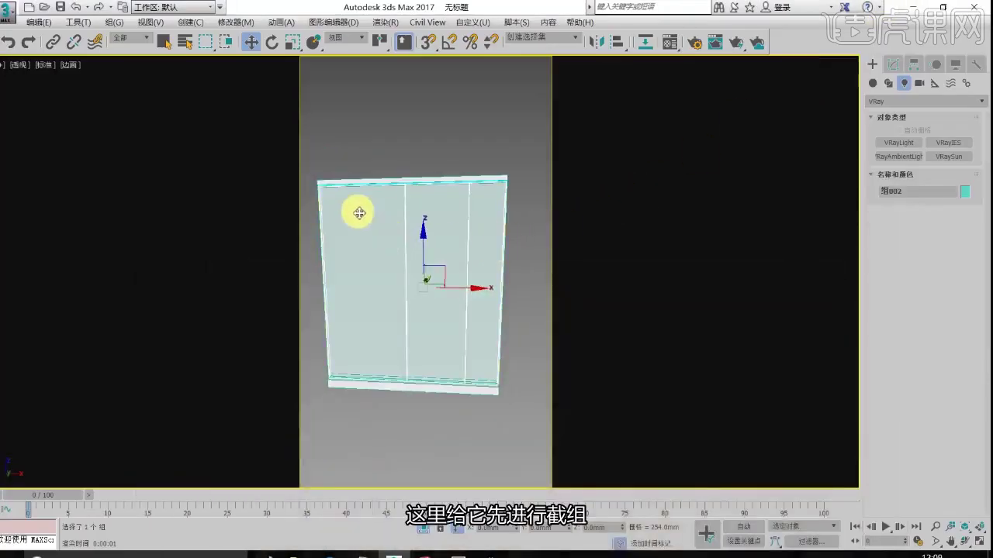
# Ungroup the glass partition, delete the glass panel at its open end, and return to the full Camera001 view
pyautogui.click(108, 21)
pyautogui.click(129, 50)
pyautogui.click(427, 121)
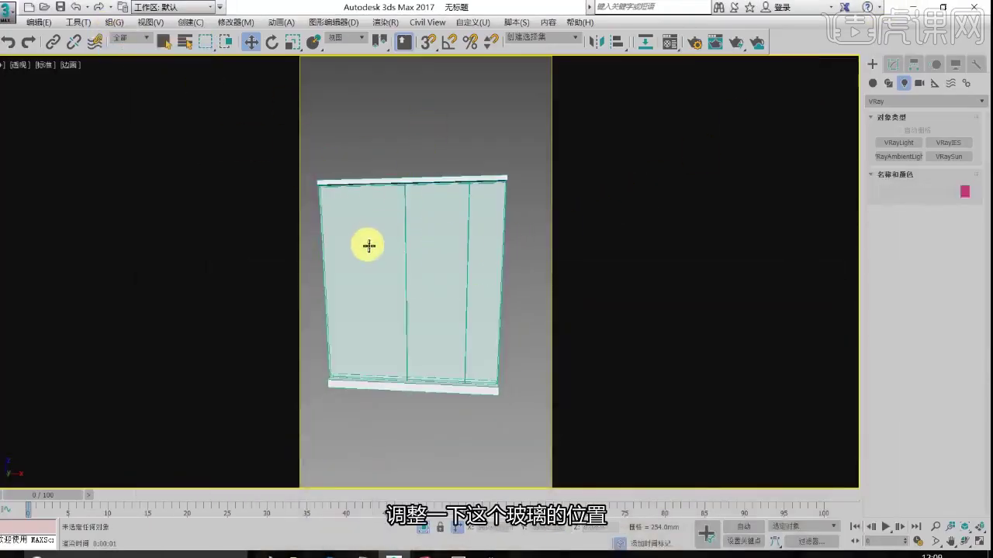
pyautogui.click(366, 246)
pyautogui.keyDown('alt'); pyautogui.moveTo(424, 290); pyautogui.dragTo(408, 270, button='middle'); pyautogui.keyUp('alt')
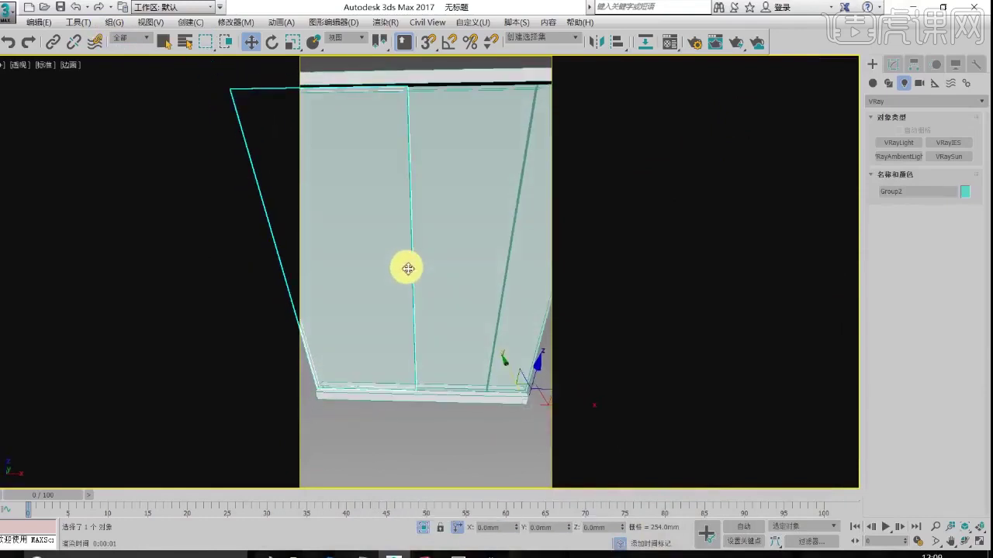
pyautogui.press('Delete')
pyautogui.press('c')
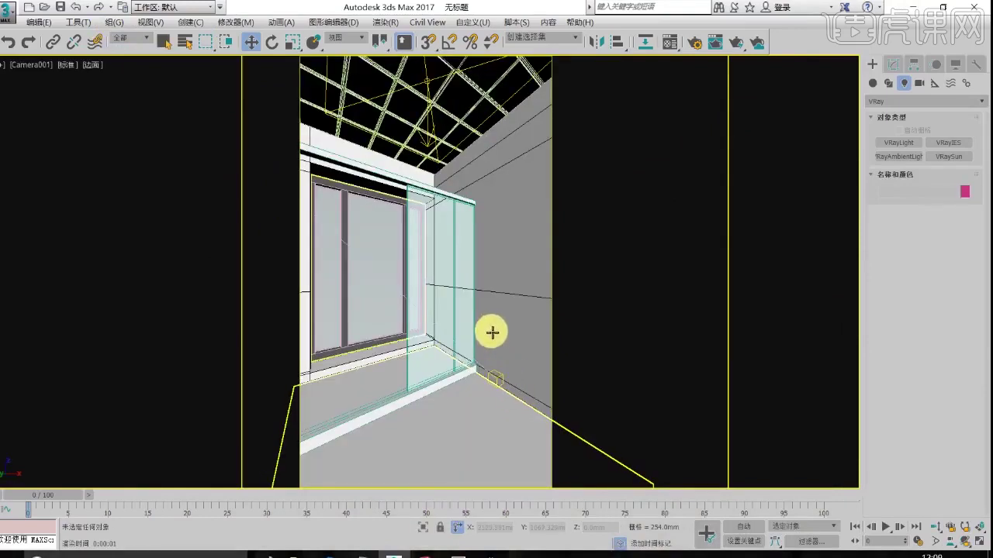
# Test-render the Camera001 view and compare the remaining glass with the reference image 001.jpg
pyautogui.hotkey('shift', 'q')
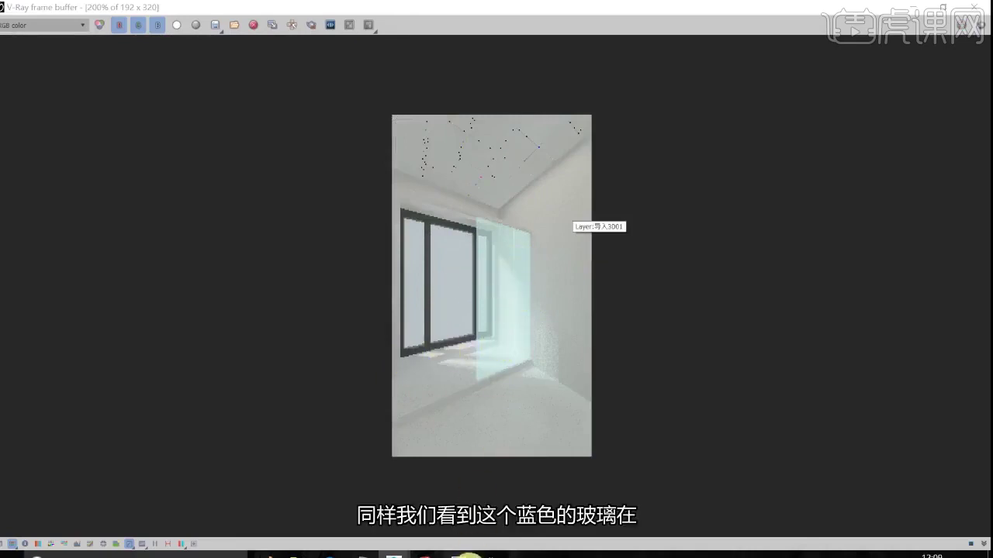
pyautogui.click(465, 557)
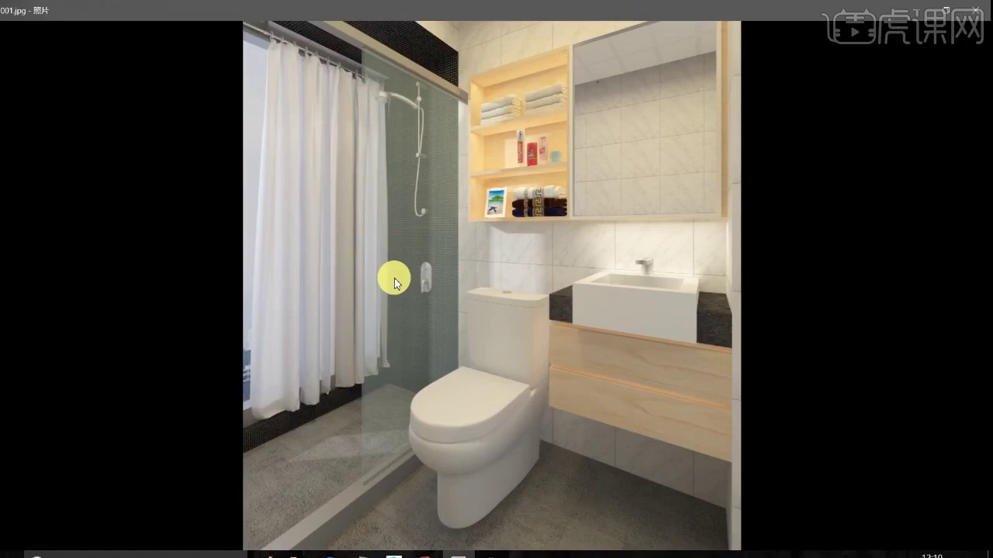
pyautogui.click(974, 9)
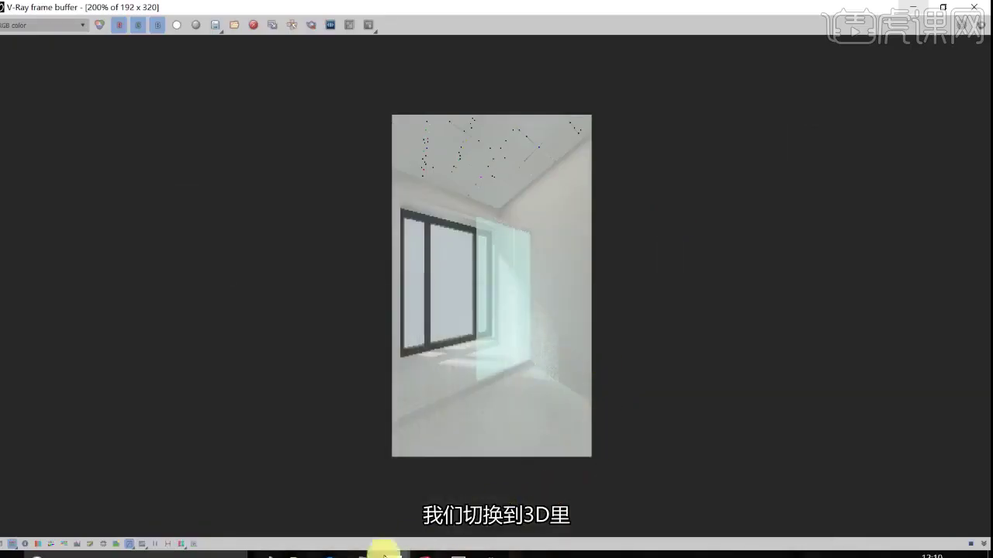
pyautogui.moveTo(383, 552)
pyautogui.click(354, 521)
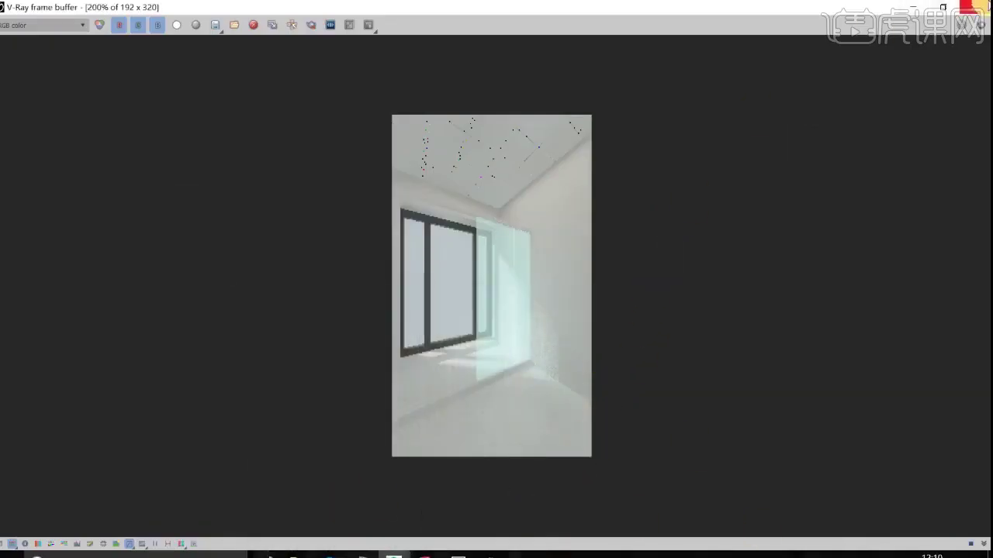
pyautogui.click(971, 8)
# Select the two remaining glass panels in the perspective view and isolate them
pyautogui.press('p')
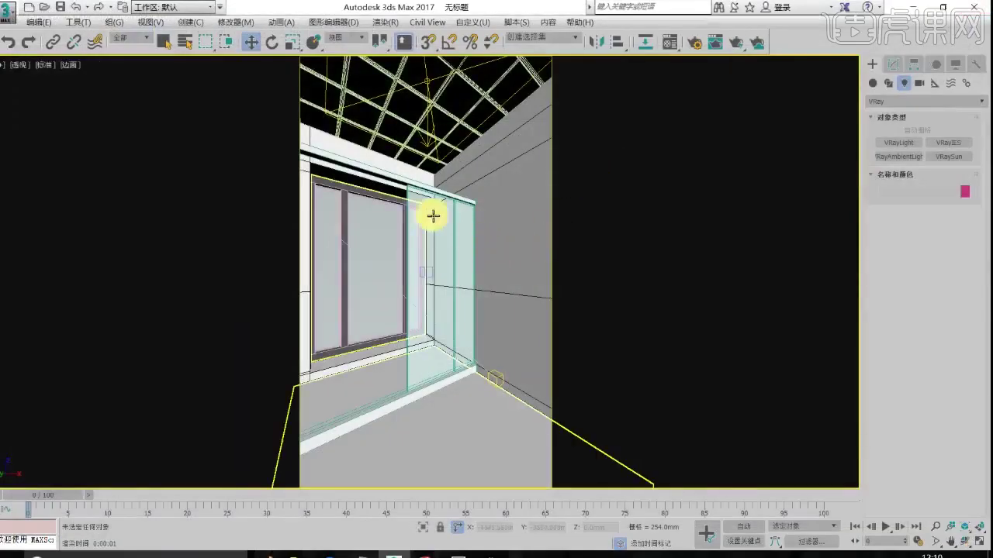
pyautogui.click(434, 217)
pyautogui.keyDown('ctrl'); pyautogui.click(457, 228); pyautogui.keyUp('ctrl')
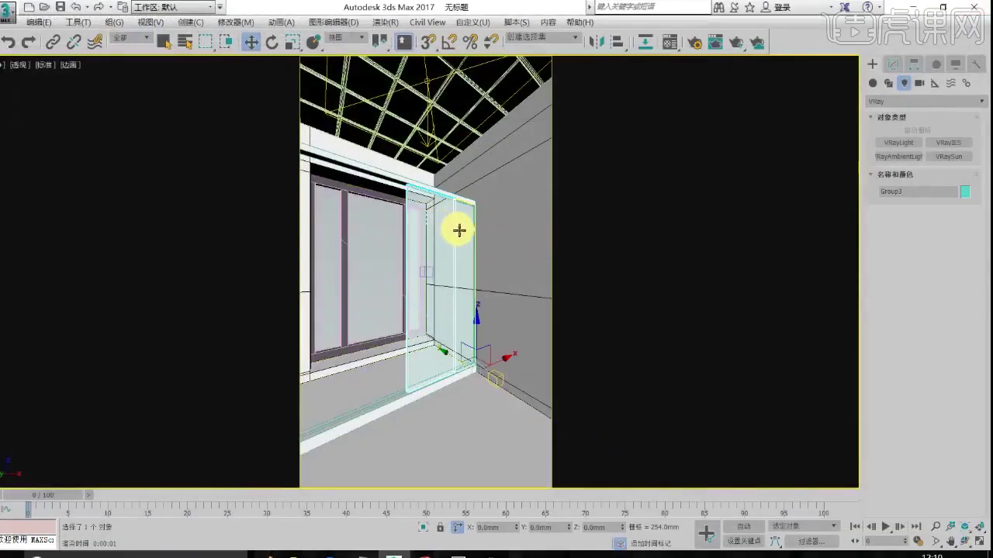
pyautogui.hotkey('alt', 'q')
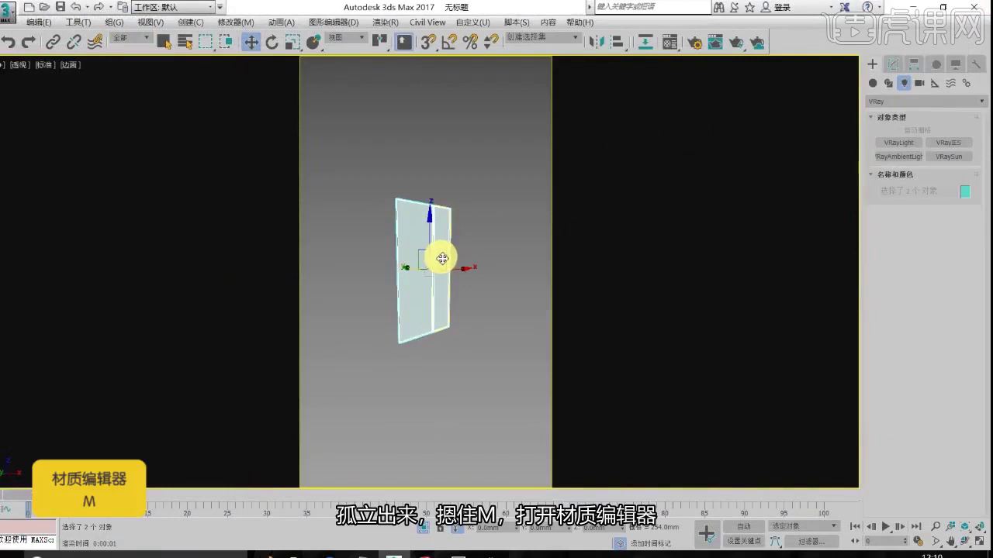
# Assign the unused 04 - Default material to the isolated glass panels and change its type to VRayMtl
pyautogui.press('m')
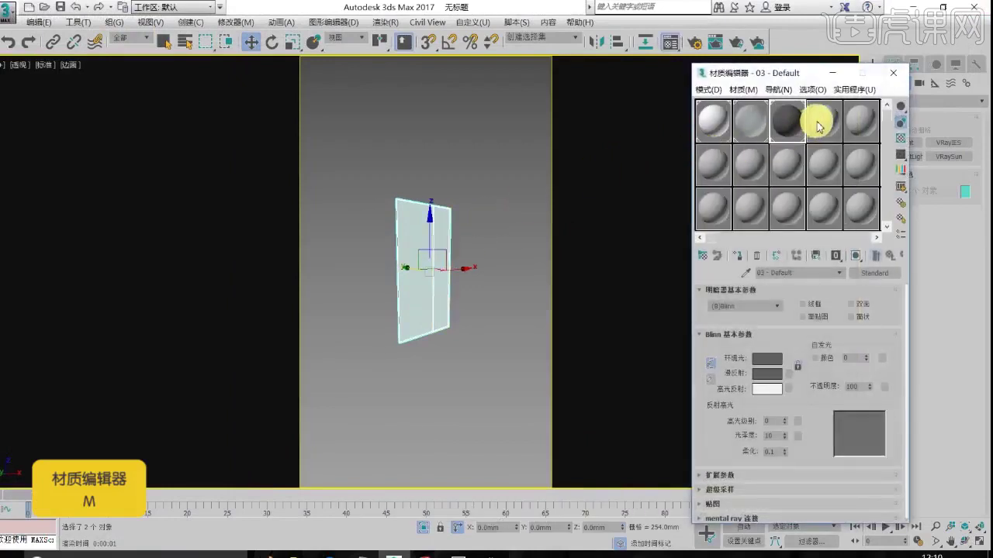
pyautogui.click(818, 124)
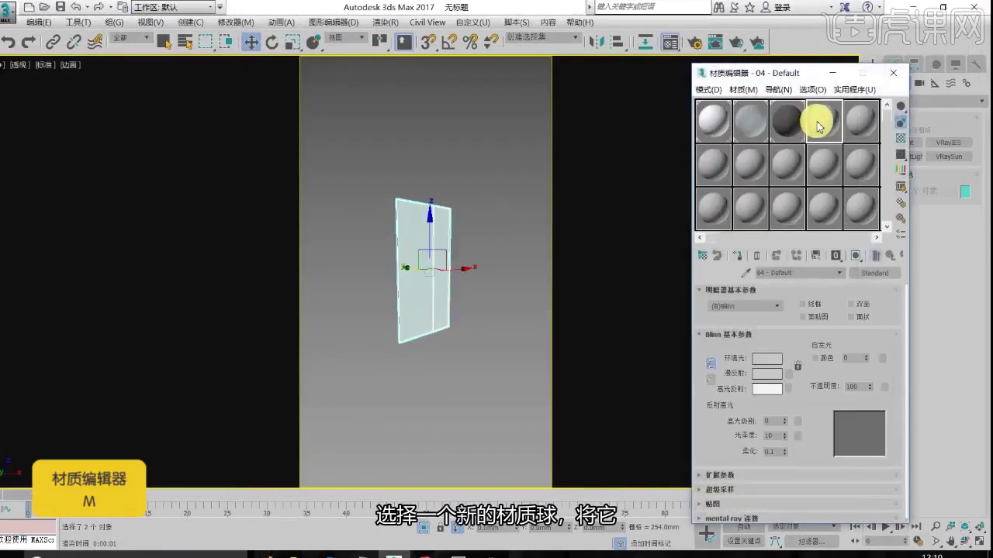
pyautogui.click(734, 257)
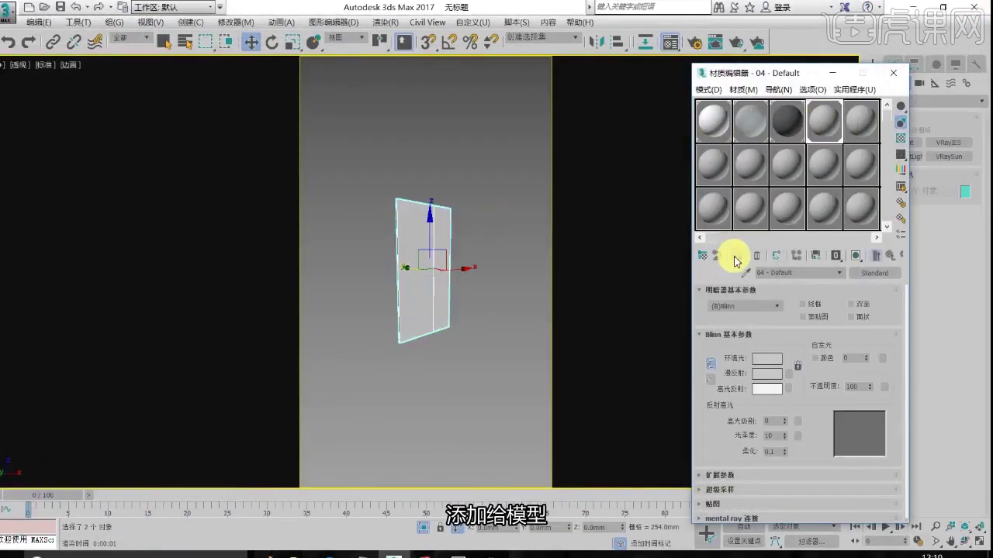
pyautogui.click(875, 274)
pyautogui.doubleClick(227, 298)
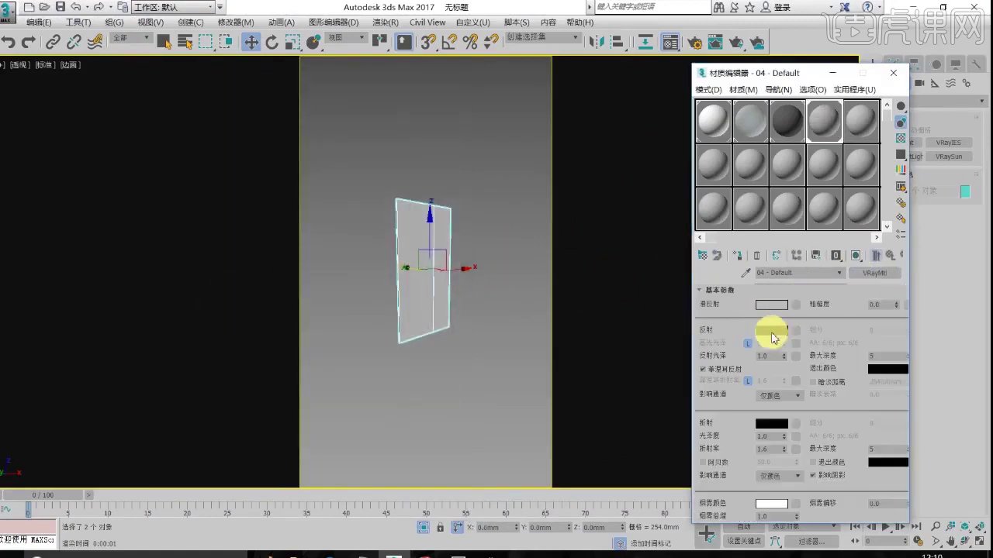
# Set the glass material's diffuse color to a bluish RGB 180, 188, 214
pyautogui.click(772, 305)
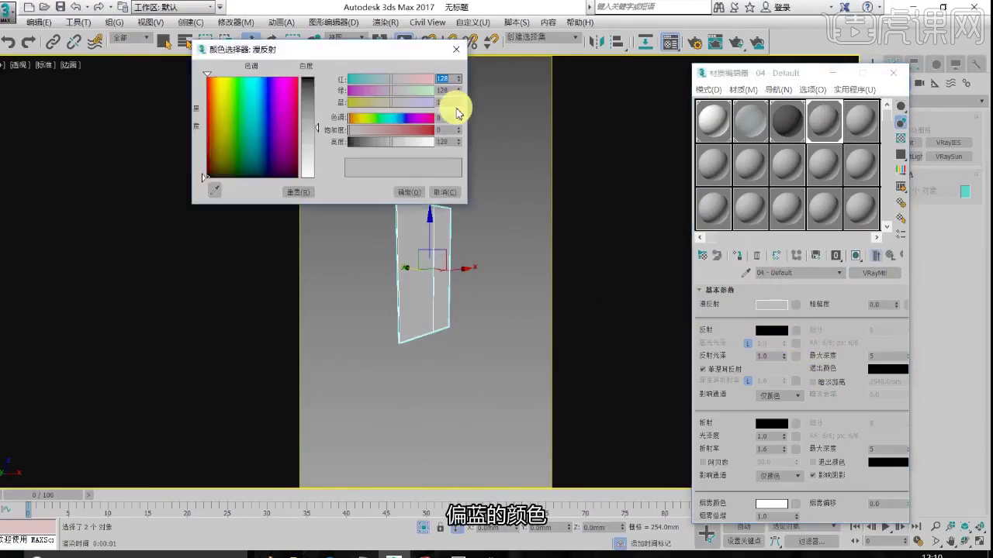
pyautogui.write('180')
pyautogui.press('Tab')
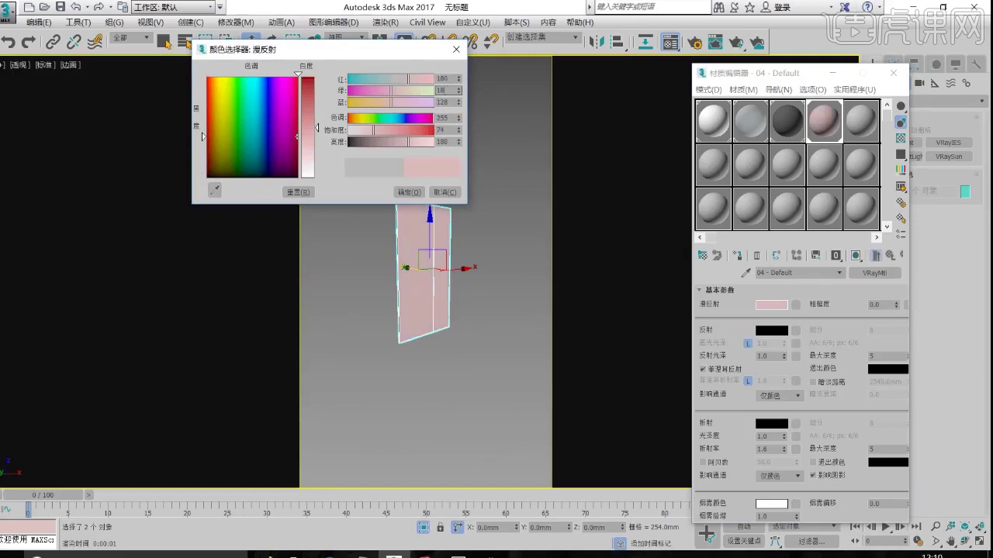
pyautogui.write('188')
pyautogui.press('Tab')
pyautogui.write('214')
pyautogui.press('Return')
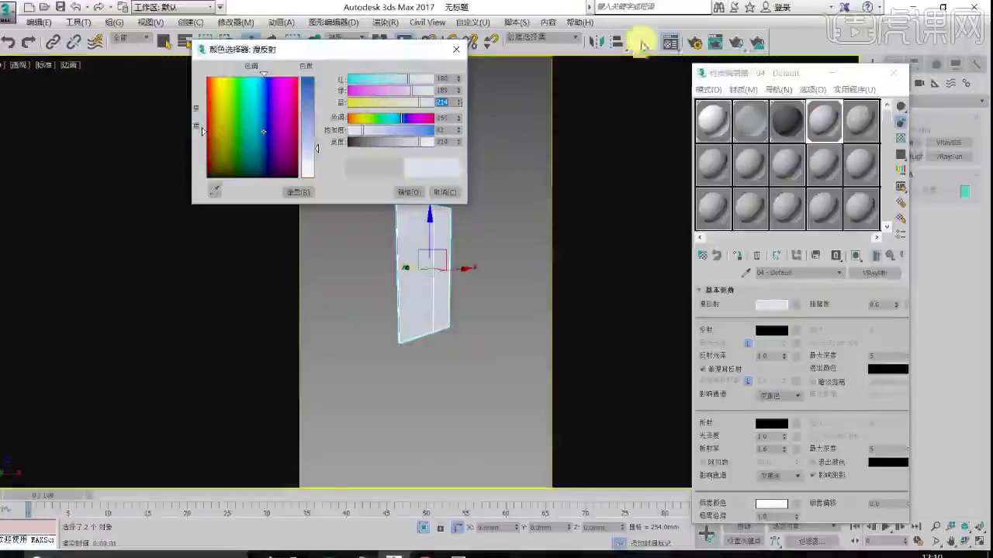
pyautogui.click(409, 194)
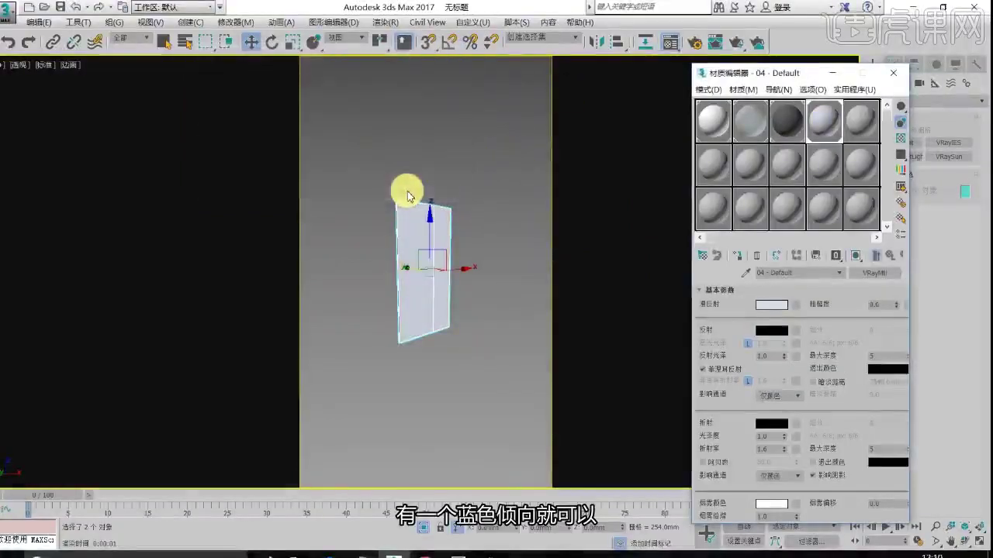
# Set the glass material's reflection color to RGB 60, 60, 60 and show its enlarged sample against a checkered background
pyautogui.click(762, 331)
pyautogui.write('6')
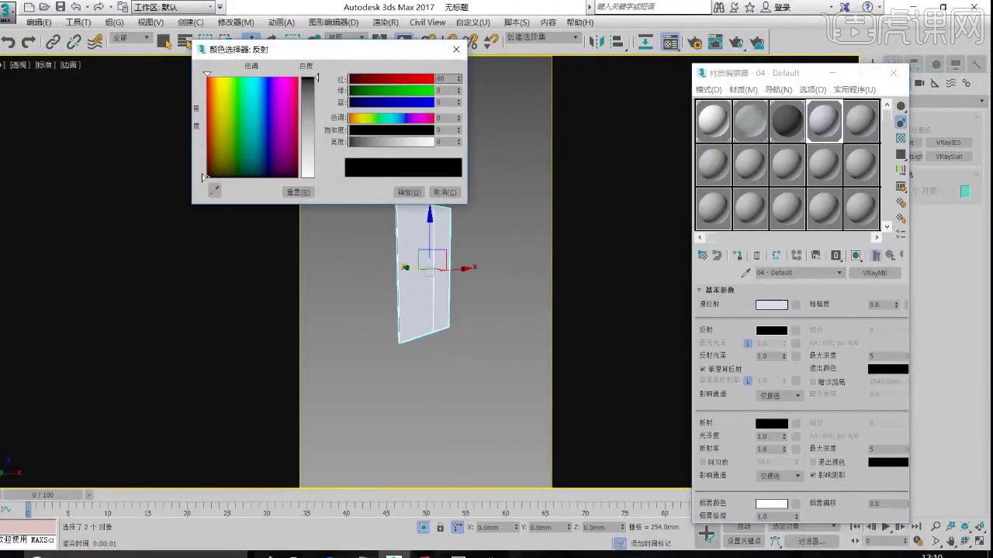
pyautogui.write('0')
pyautogui.press('Tab')
pyautogui.write('60')
pyautogui.press('Tab')
pyautogui.write('60')
pyautogui.press('Return')
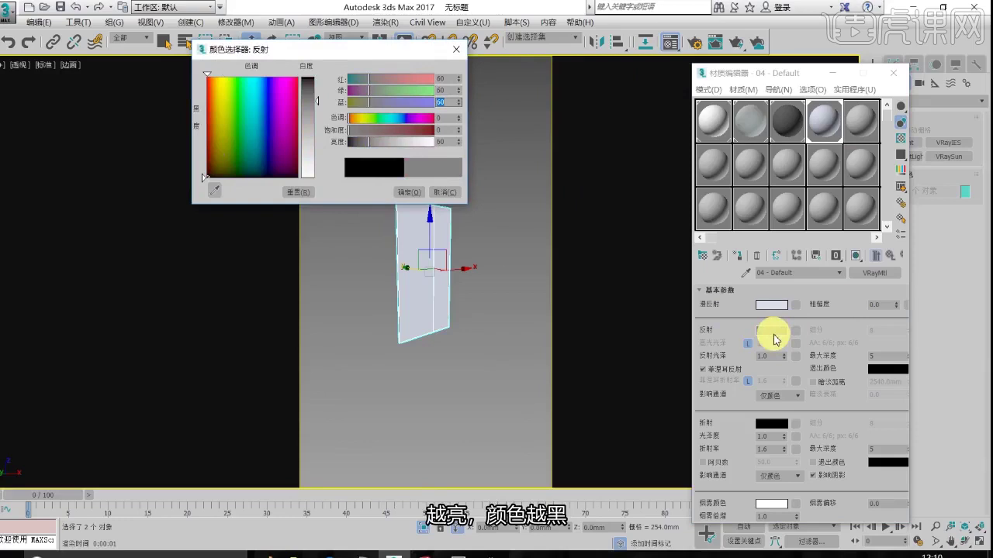
pyautogui.click(407, 193)
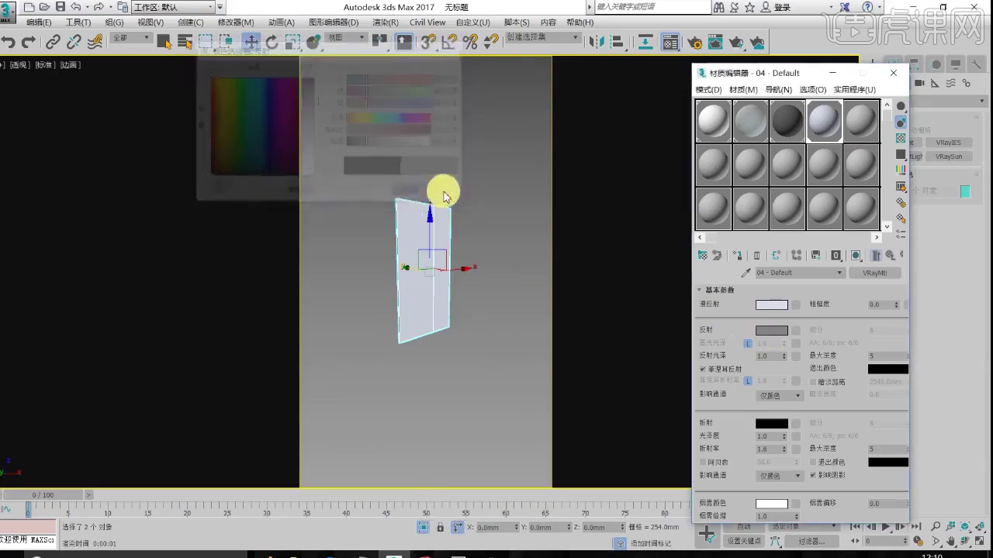
pyautogui.doubleClick(822, 115)
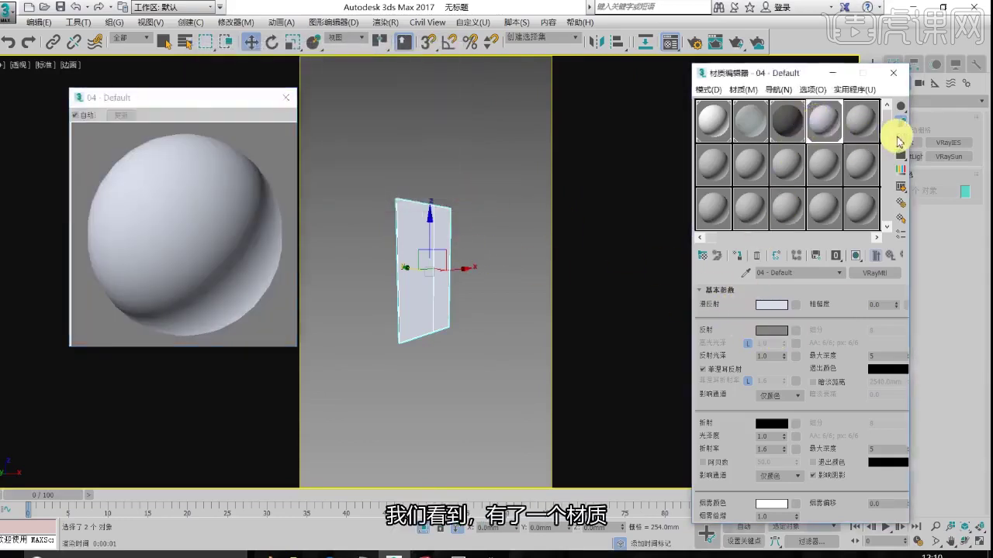
pyautogui.click(899, 139)
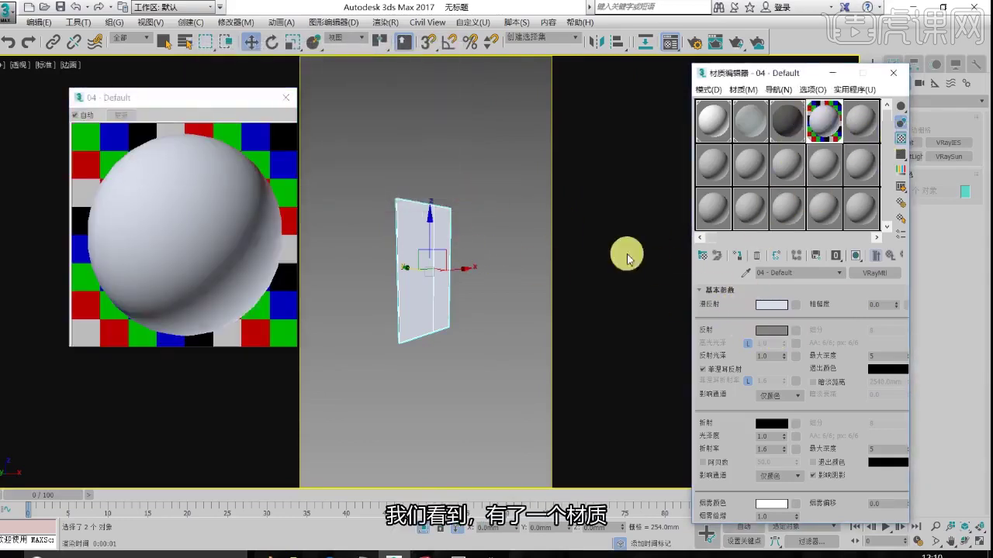
# Turn off Fresnel reflections and Affect Shadows, and unlock the highlight glossiness and set it to 0.5
pyautogui.click(709, 370)
pyautogui.click(815, 475)
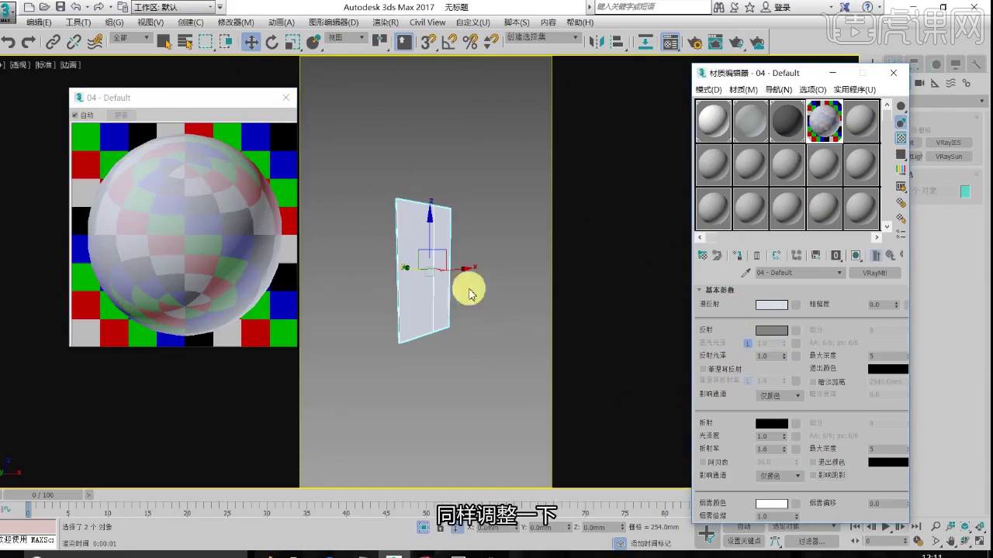
pyautogui.click(747, 343)
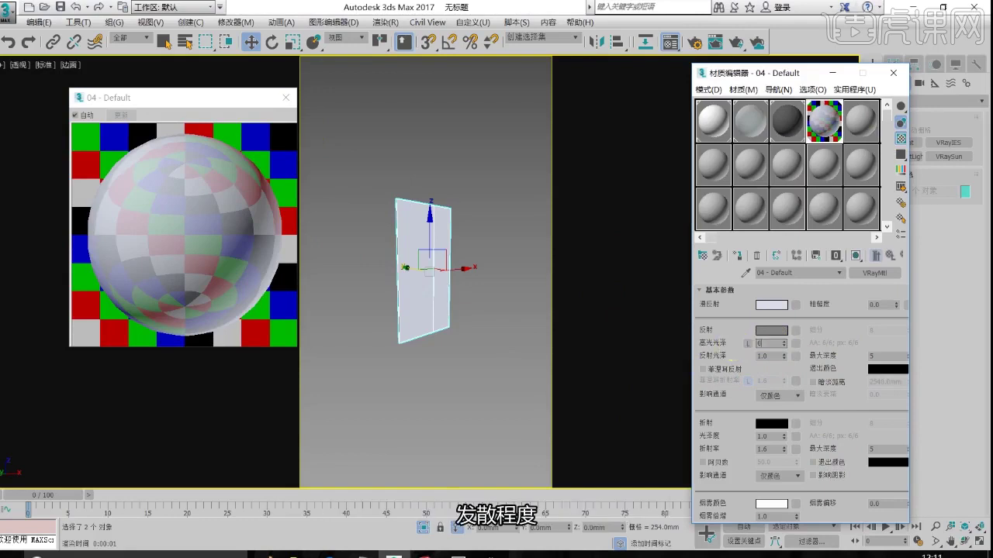
pyautogui.press('Return')
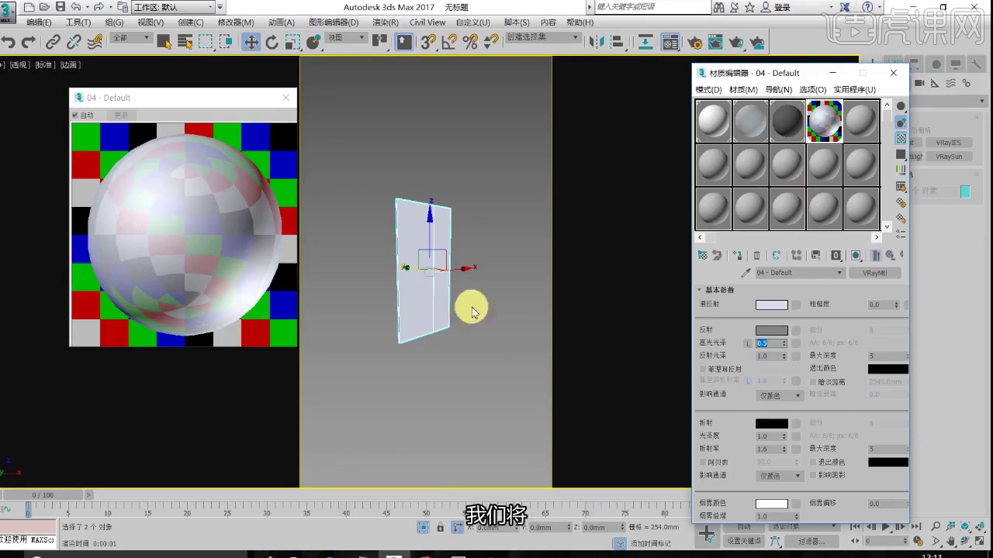
# Set the glass material's refraction index to 1.0 and its refraction color to RGB 240, 240, 240
pyautogui.doubleClick(776, 449)
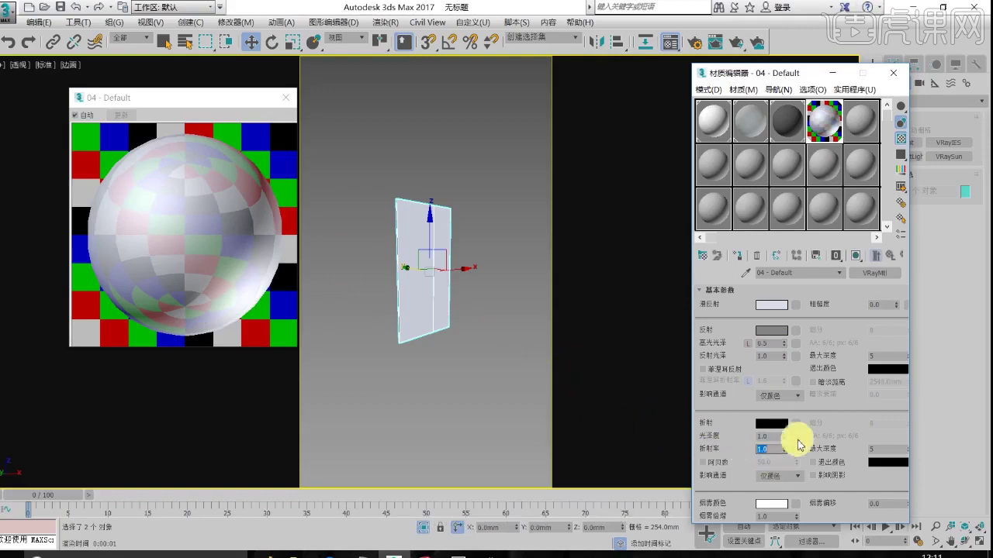
pyautogui.click(771, 425)
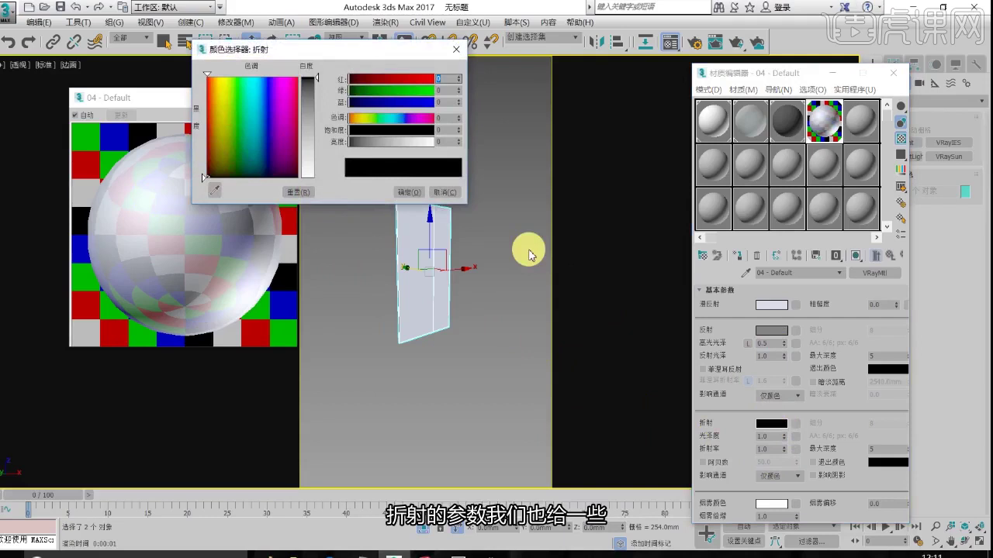
pyautogui.write('240')
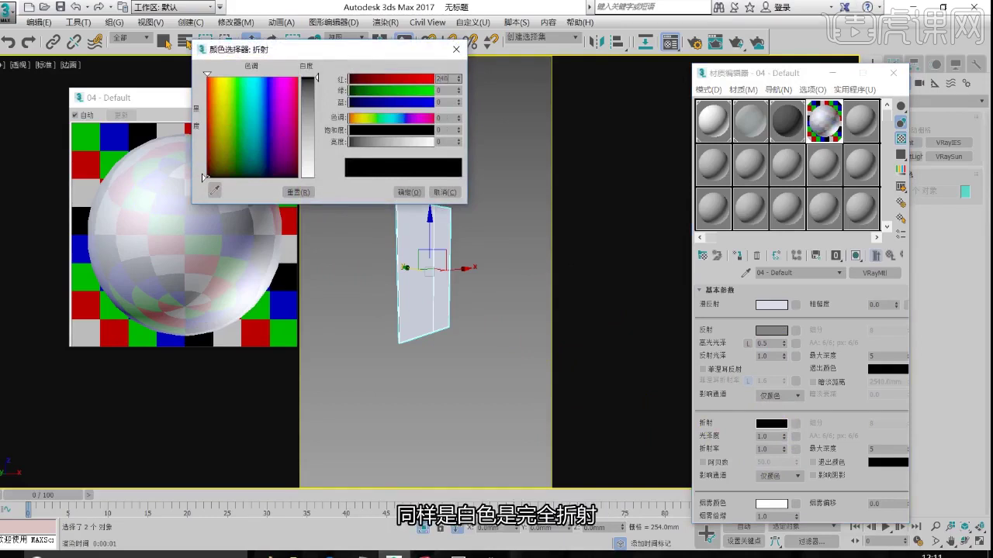
pyautogui.press('Tab')
pyautogui.write('240')
pyautogui.press('Tab')
pyautogui.write('240')
pyautogui.press('Return')
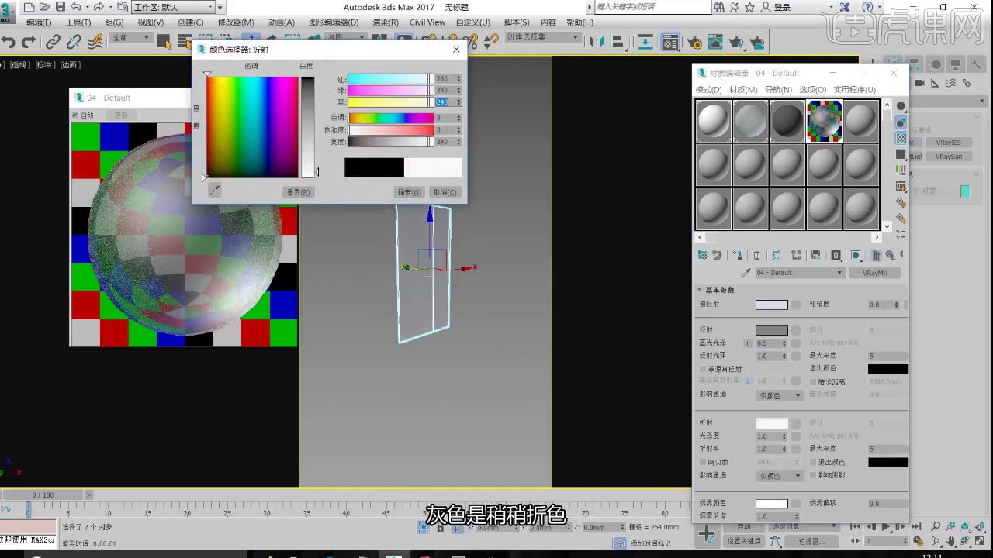
pyautogui.click(405, 191)
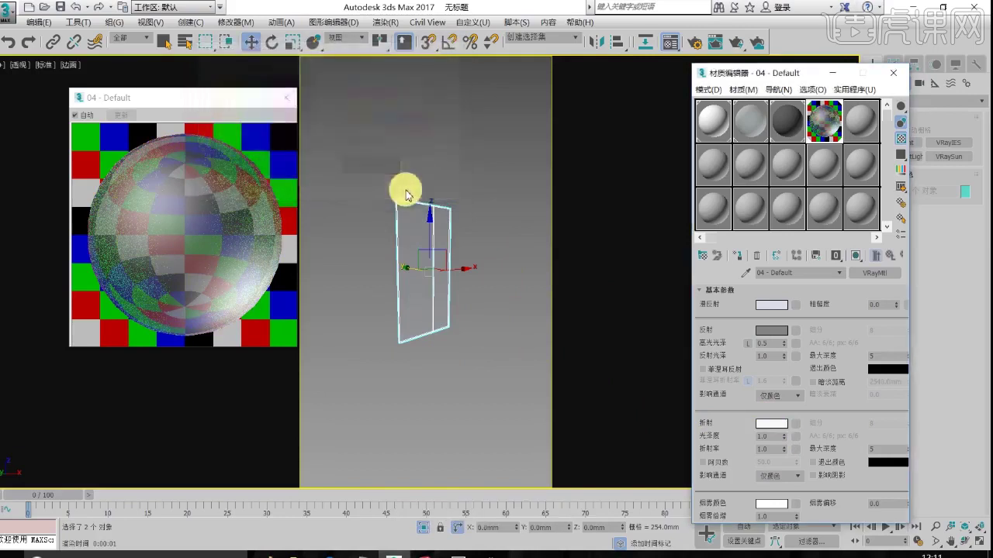
# Close the material sample and editor, switch to the camera view, and render it to inspect the glass partition
pyautogui.click(280, 99)
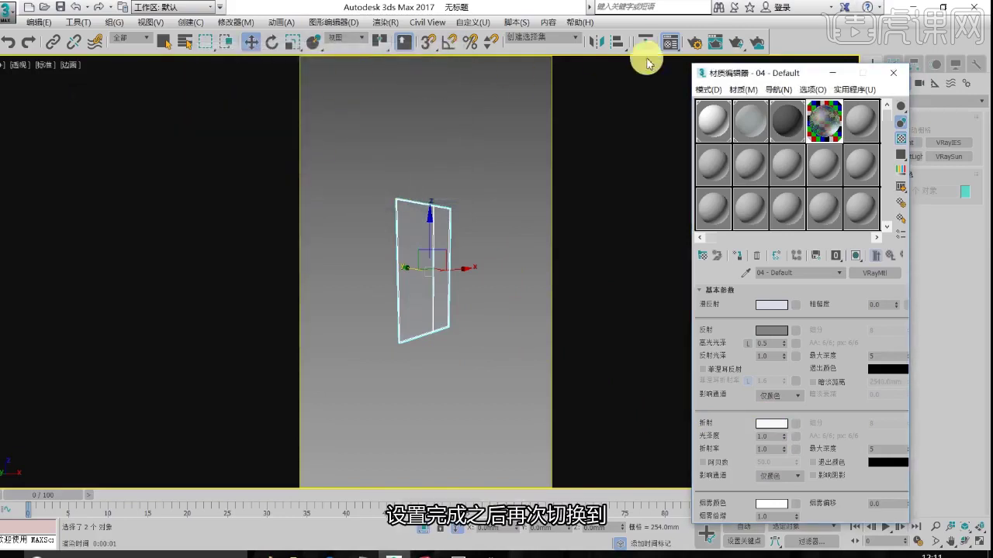
pyautogui.press('m')
pyautogui.press('c')
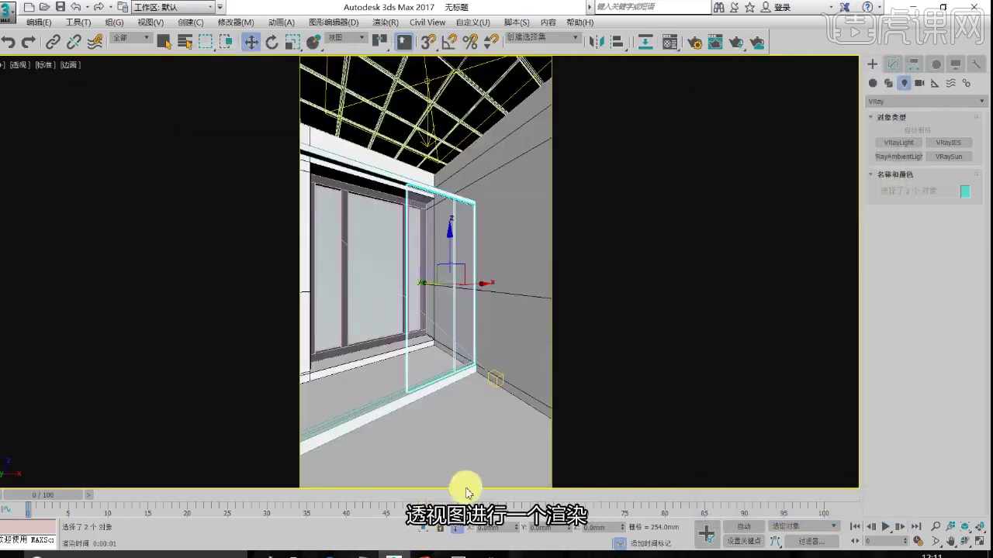
pyautogui.hotkey('shift', 'q')
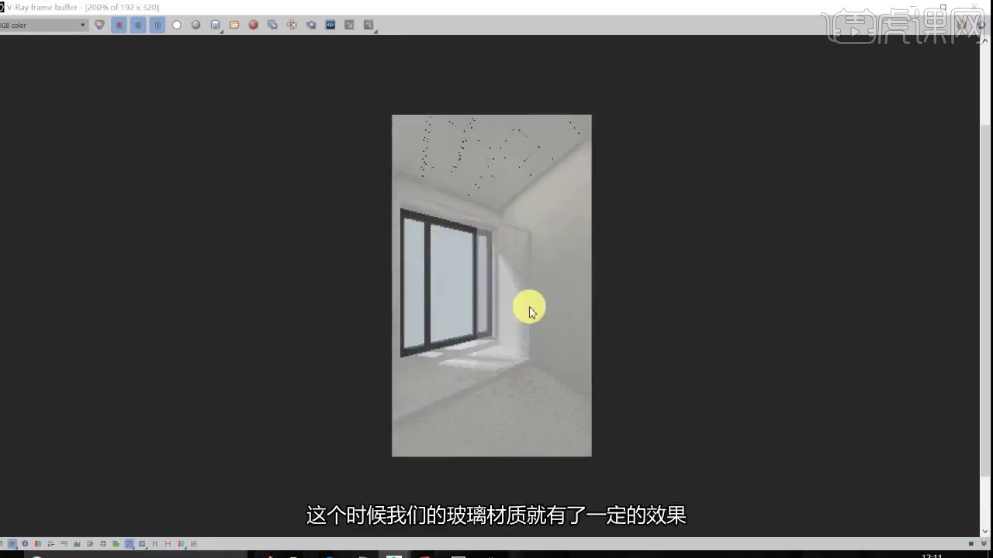
pyautogui.scroll(1, 525, 303)
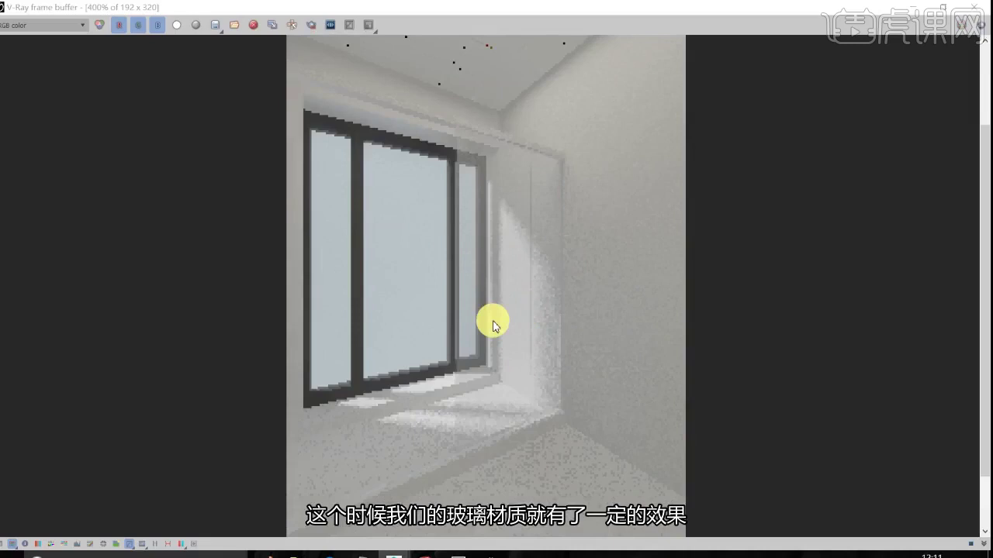
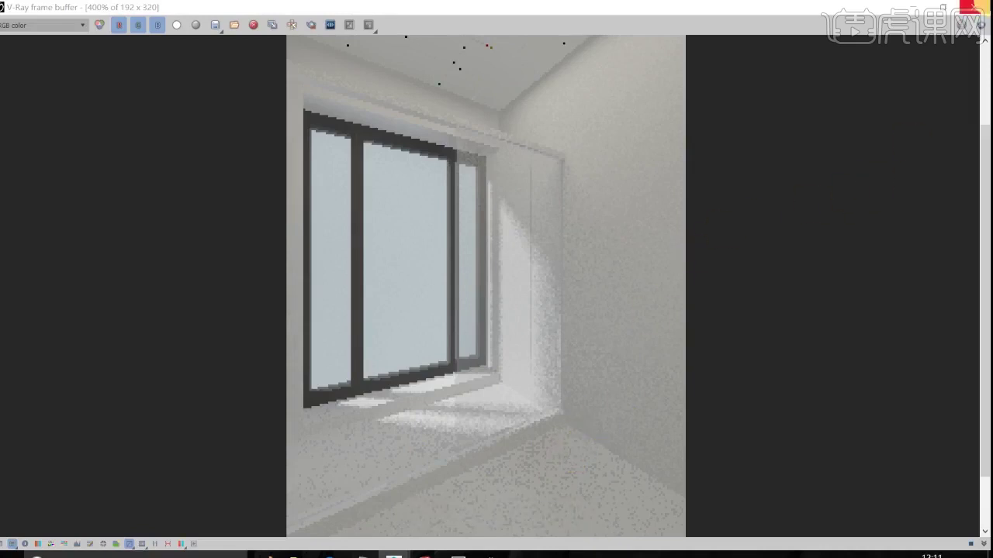
pyautogui.click(970, 6)
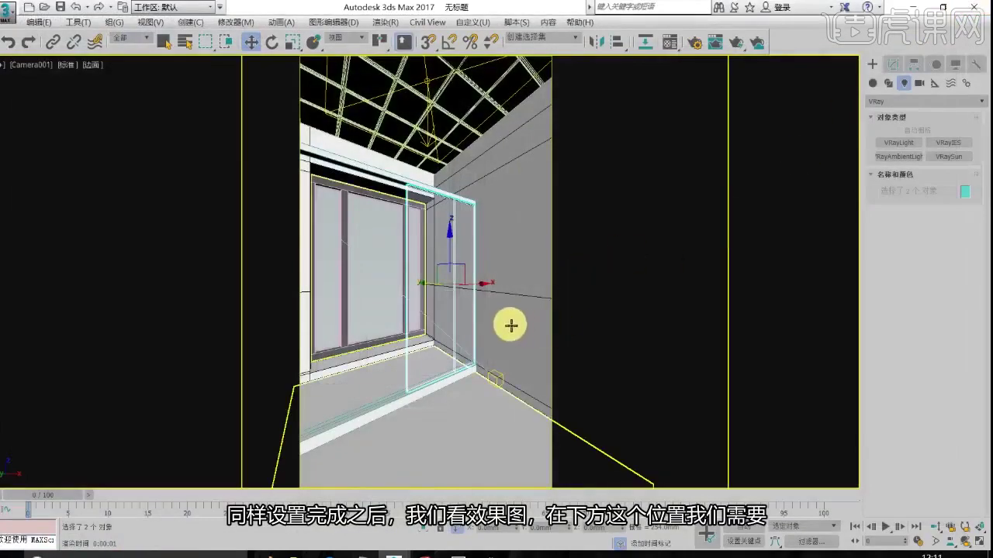
# Following the reference image, create a VRayLight plane near the wall in the top view, with half-length about 58 mm and half-width about 182 mm
pyautogui.click(410, 549)
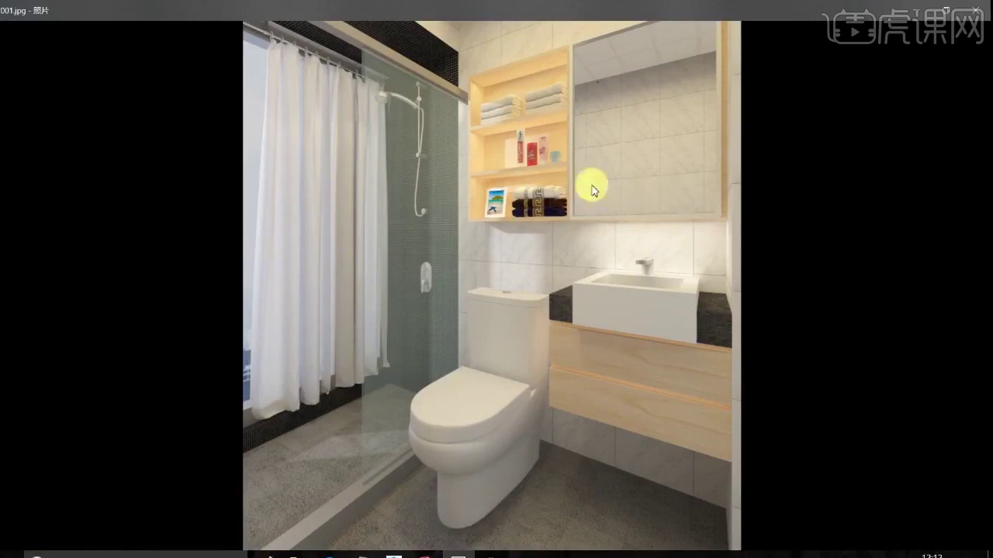
pyautogui.click(974, 10)
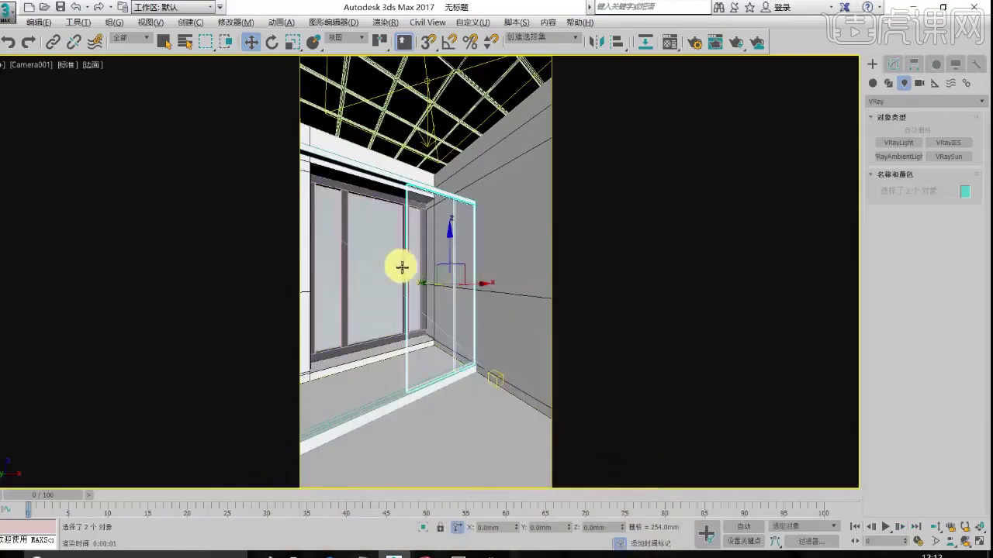
pyautogui.hotkey('alt', 'w')
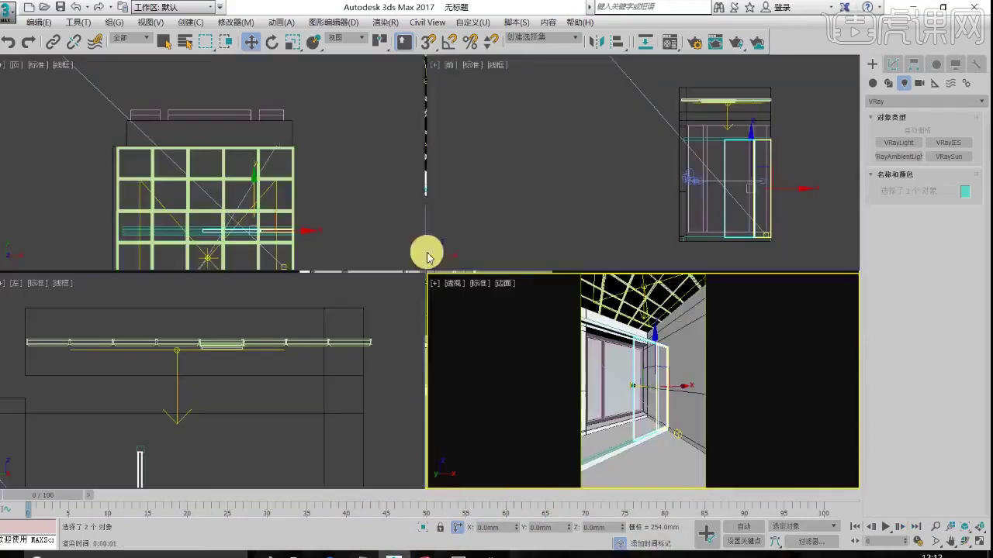
pyautogui.rightClick(275, 166)
pyautogui.hotkey('alt', 'w')
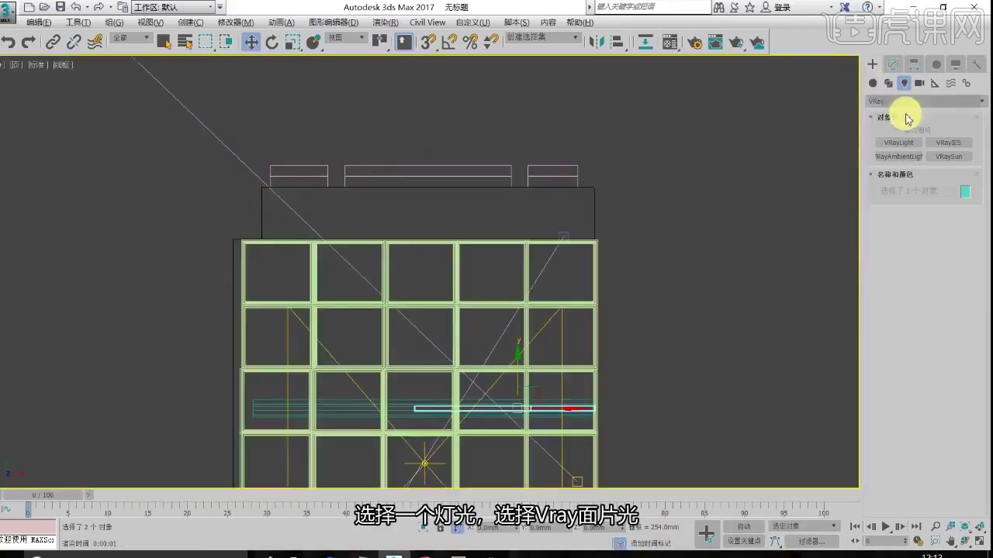
pyautogui.click(902, 143)
pyautogui.moveTo(527, 255); pyautogui.dragTo(515, 167, button='middle')
pyautogui.scroll(2, 582, 458)
pyautogui.moveTo(582, 458); pyautogui.dragTo(549, 281, button='middle')
pyautogui.moveTo(522, 287); pyautogui.dragTo(557, 396)
pyautogui.click(250, 42)
# Raise the new plane light to about mid-height on the wall and rotate it slightly so it shines downward
pyautogui.press('f')
pyautogui.press('z')
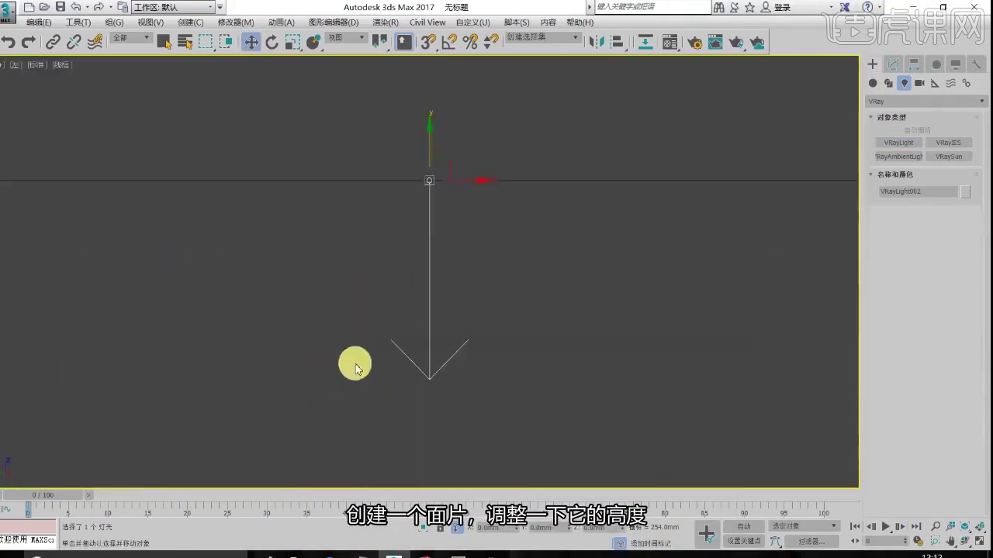
pyautogui.scroll(-6, 427, 357)
pyautogui.moveTo(430, 299); pyautogui.dragTo(432, 157)
pyautogui.hotkey('alt', 'w')
pyautogui.rightClick(554, 331)
pyautogui.hotkey('alt', 'w')
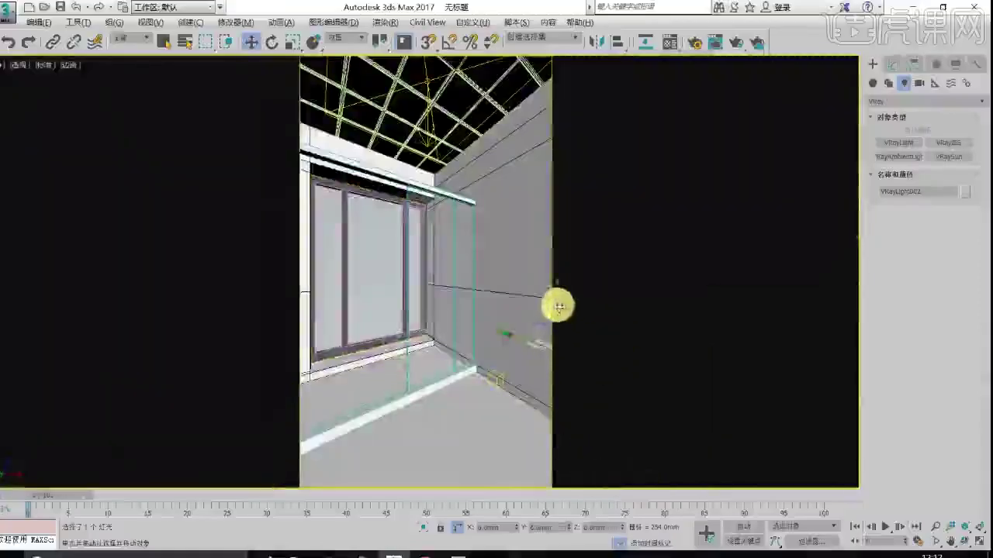
pyautogui.moveTo(543, 333); pyautogui.dragTo(543, 272)
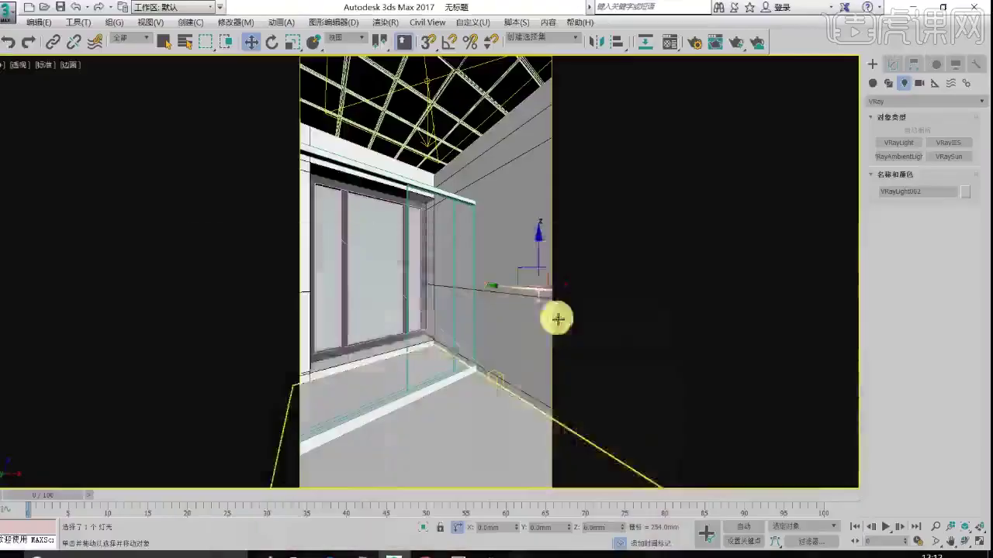
pyautogui.moveTo(558, 318); pyautogui.dragTo(546, 228)
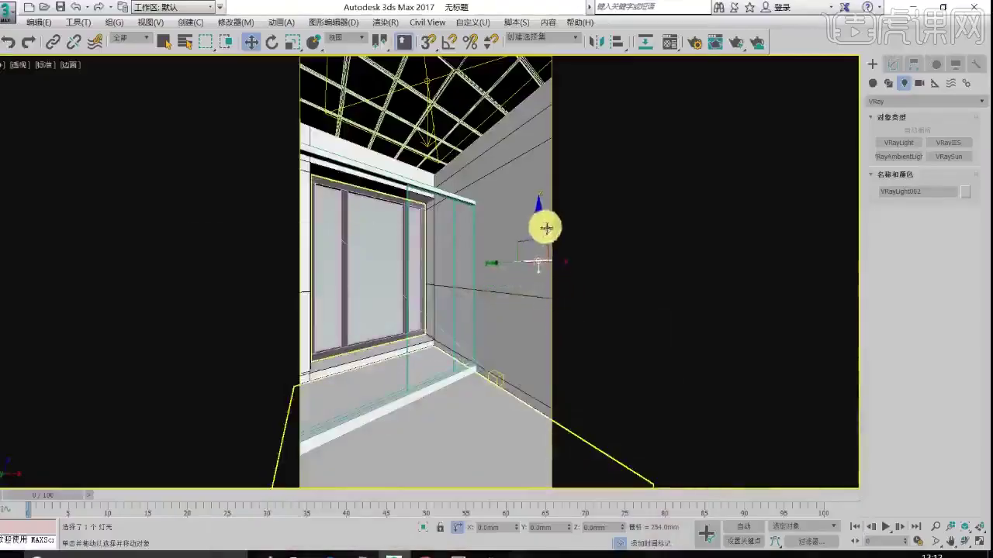
pyautogui.click(272, 42)
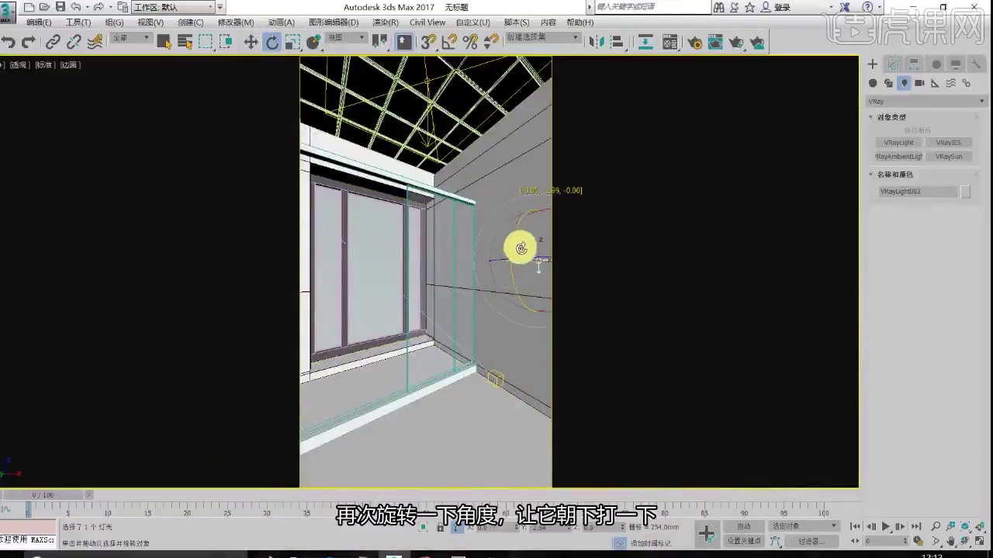
# Set the plane light's multiplier to 1.2 and its color to a warm RGB 255, 234, 198
pyautogui.click(892, 64)
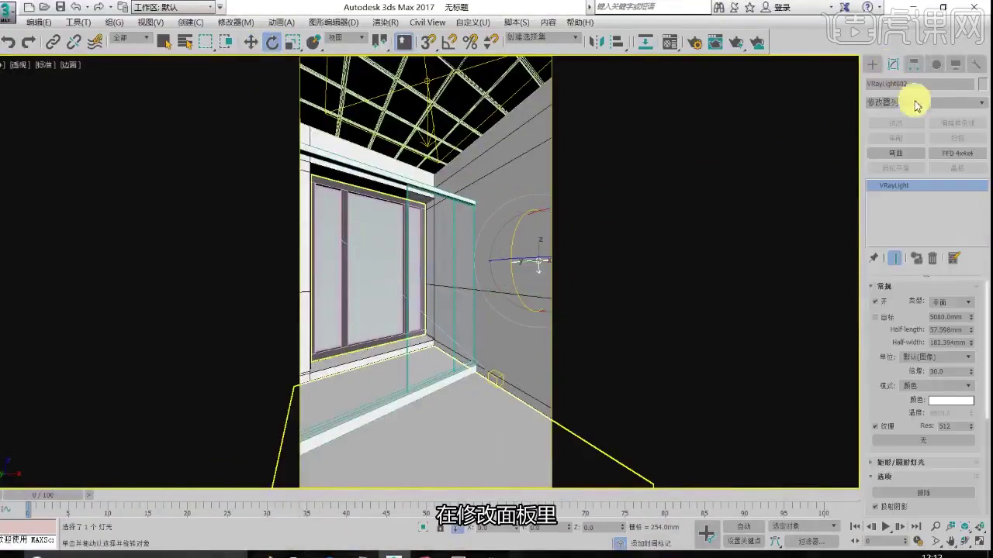
pyautogui.click(940, 372)
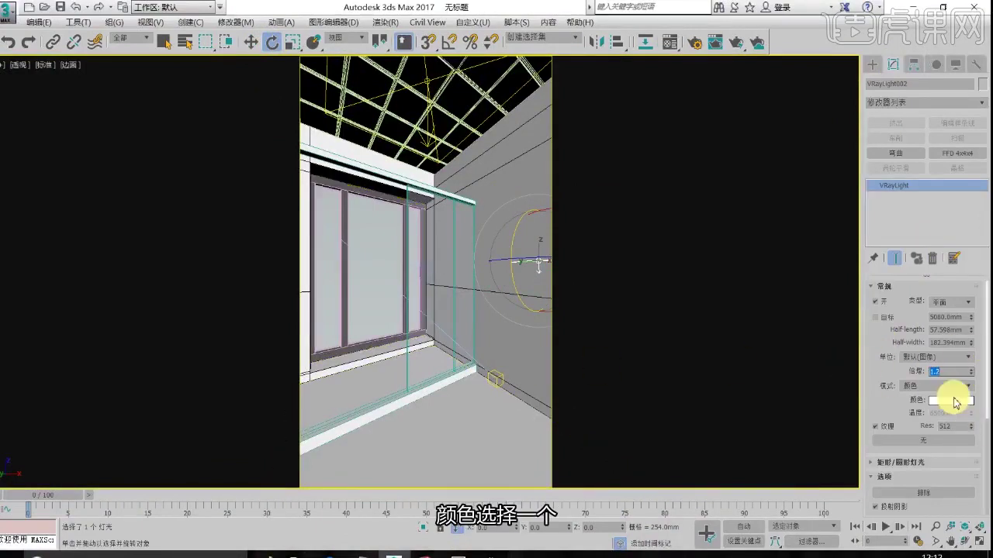
pyautogui.click(955, 402)
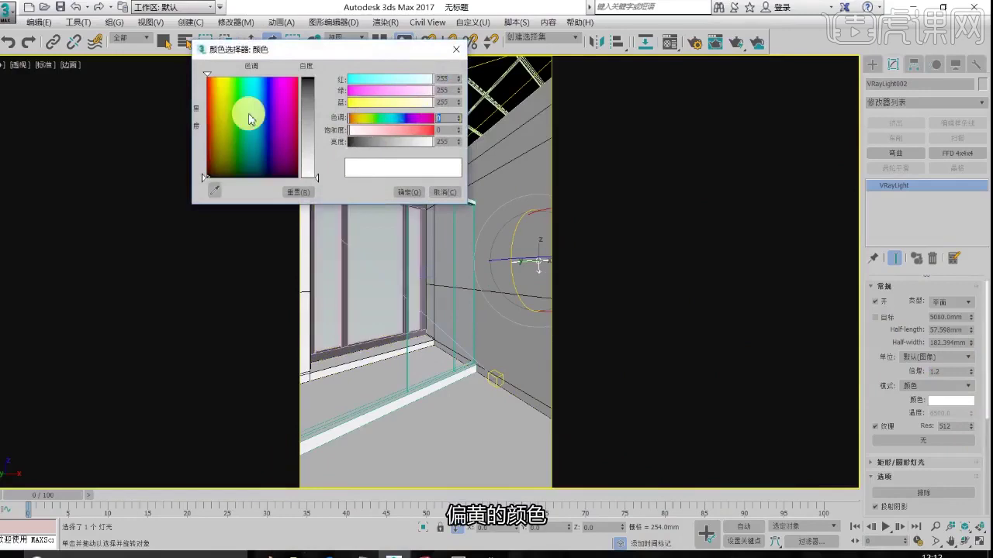
pyautogui.click(366, 130)
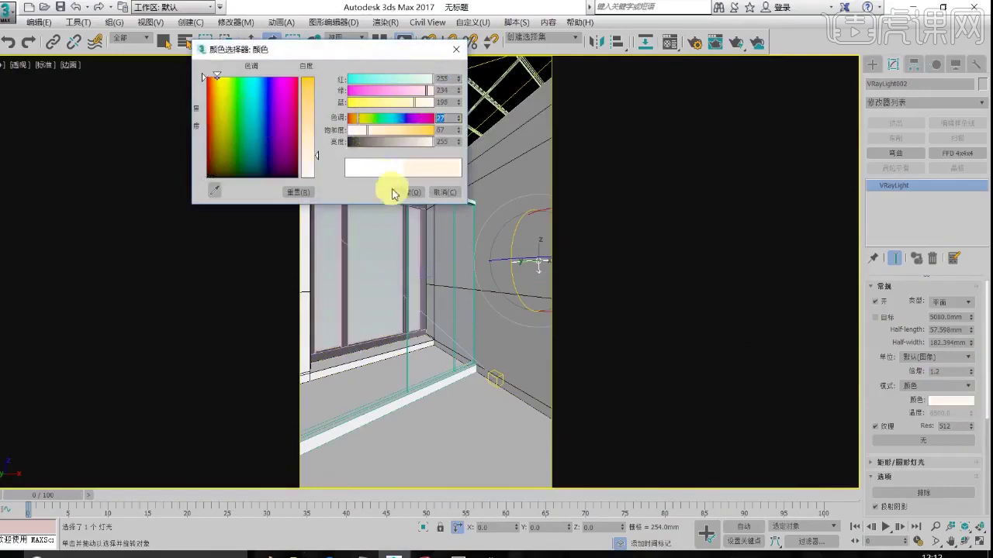
pyautogui.click(408, 192)
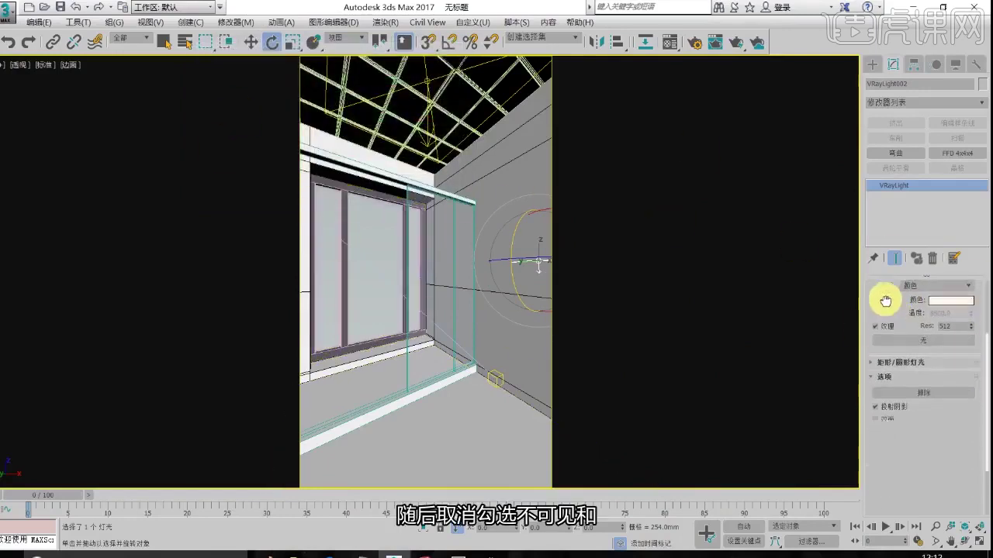
# Make the plane light invisible and turn off its Affect Reflections option
pyautogui.scroll(-3, 909, 339)
pyautogui.click(891, 430)
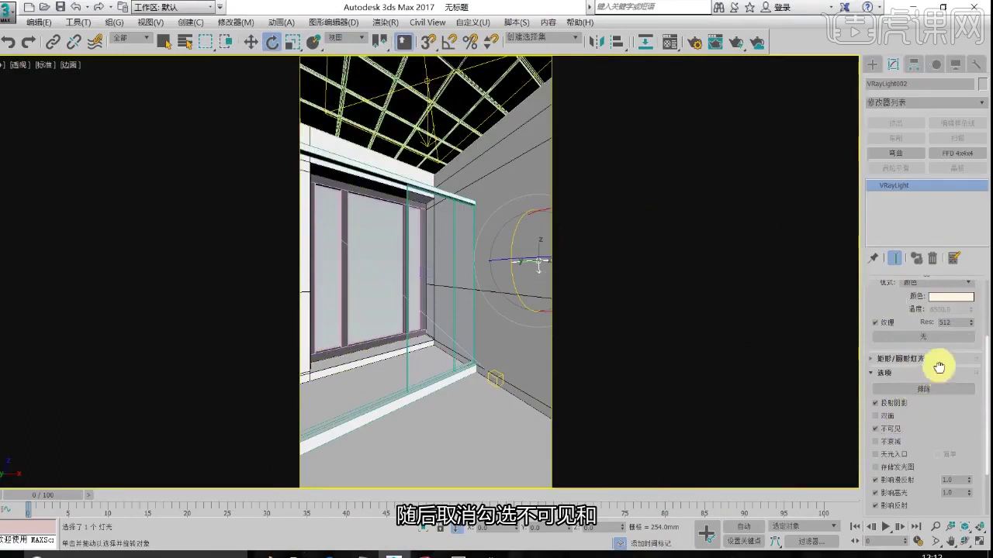
pyautogui.scroll(-1, 931, 380)
pyautogui.click(892, 460)
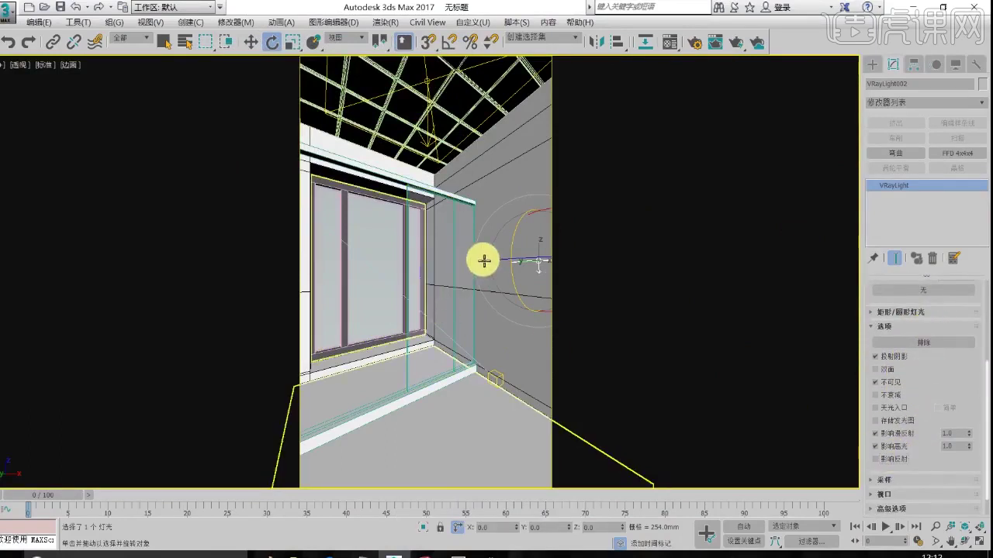
# Render the camera view and compare the plane light's brightness with the reference image
pyautogui.hotkey('shift', 'q')
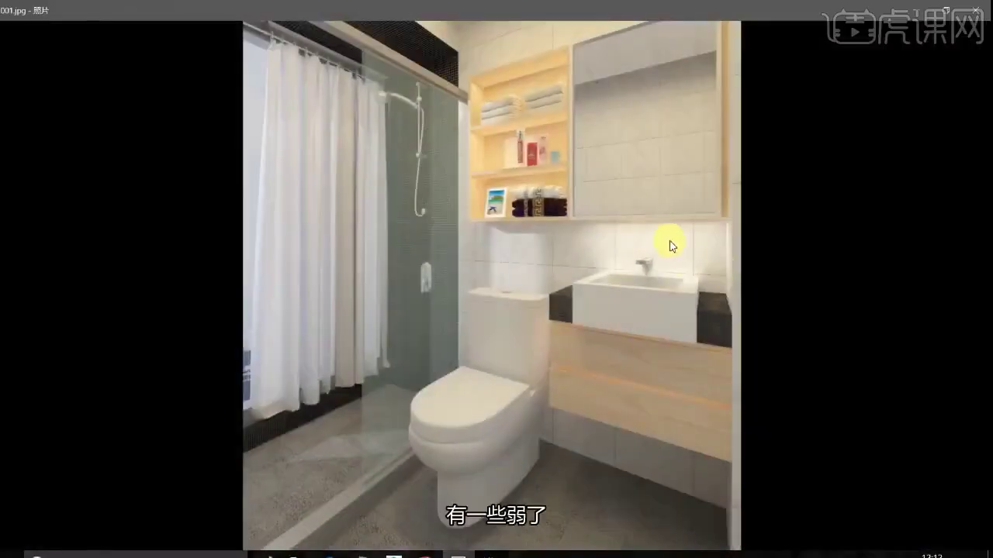
pyautogui.click(906, 9)
pyautogui.click(912, 8)
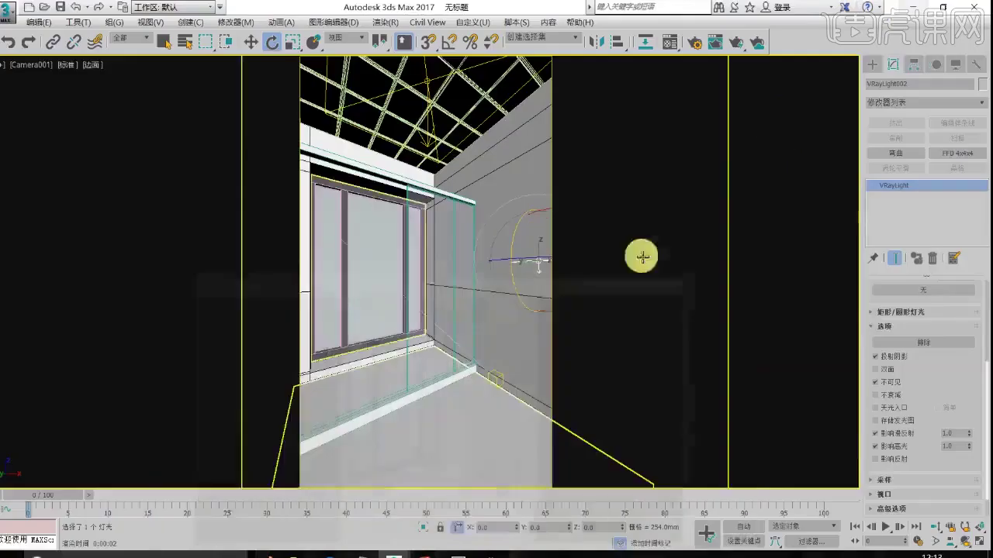
# Set the plane light's multiplier to 3.0 and adjust its tilt slightly
pyautogui.moveTo(865, 321); pyautogui.dragTo(902, 427)
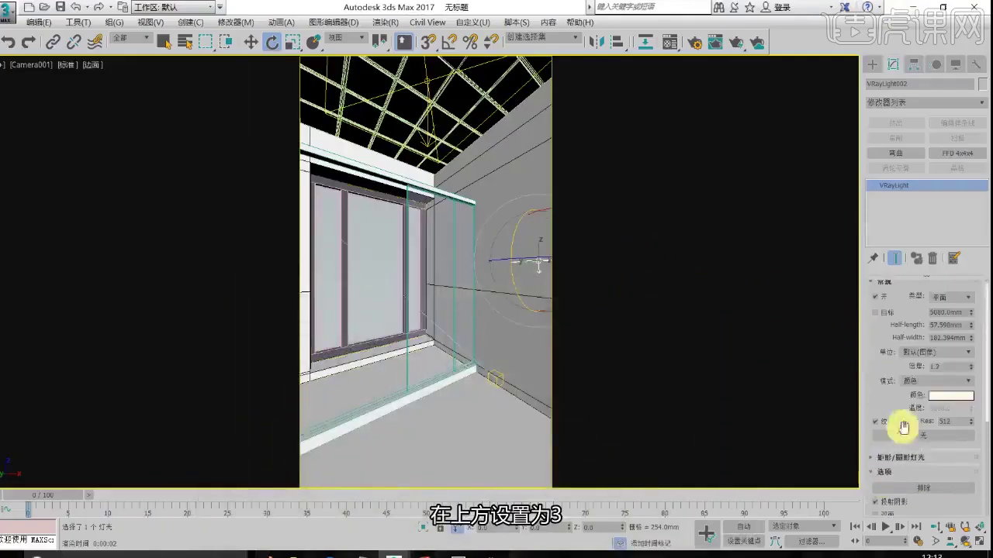
pyautogui.doubleClick(943, 367)
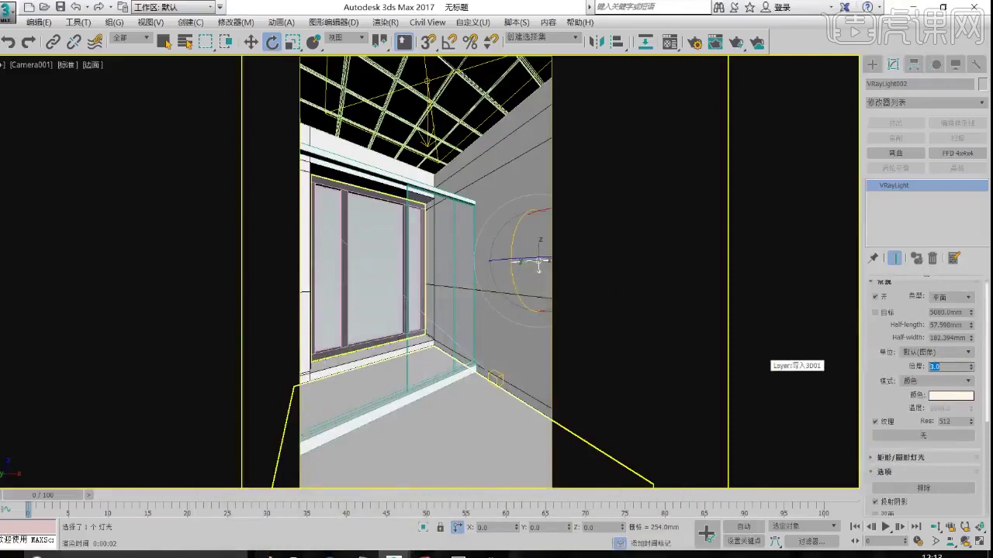
pyautogui.click(514, 248)
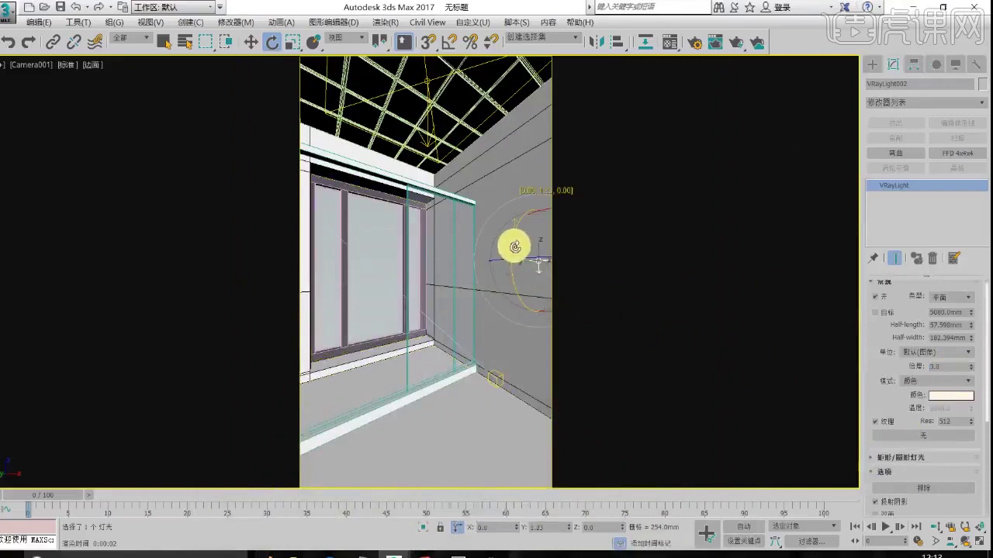
# Render the camera view again and enlarge the rendered frame to inspect the plane light's effect on the wall
pyautogui.hotkey('shift', 'q')
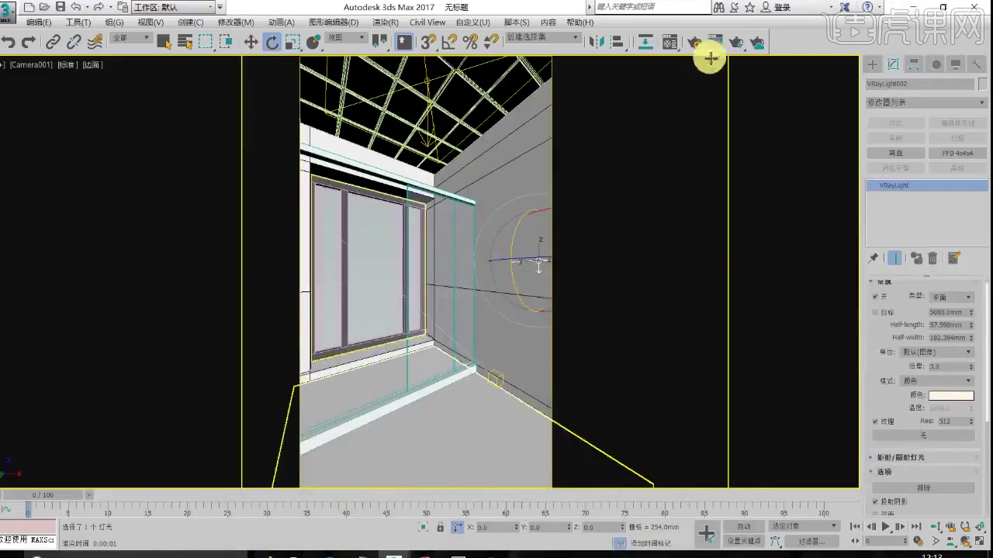
pyautogui.click(714, 43)
pyautogui.scroll(1, 284, 233)
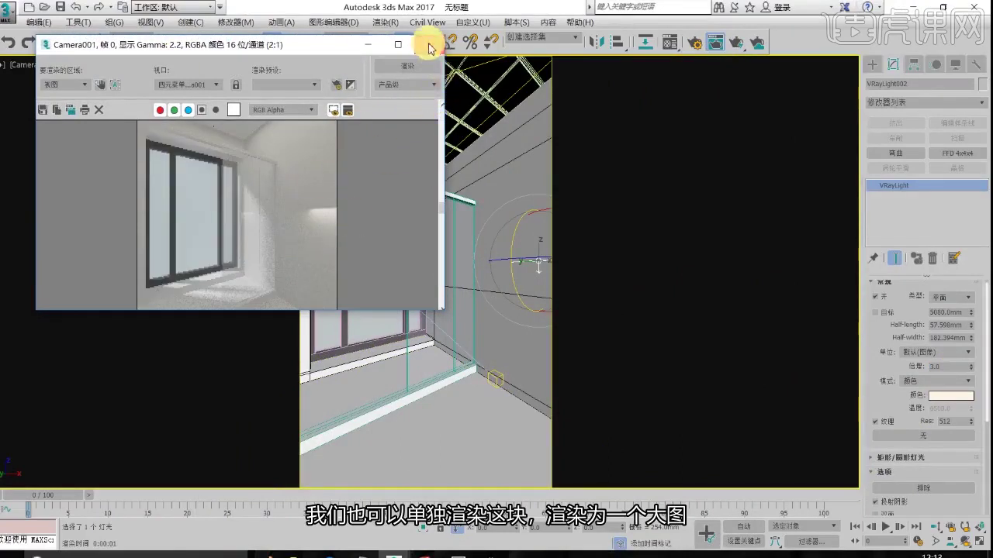
# Set the area to render to Crop and fit the crop region around the plane light on the wall
pyautogui.click(695, 46)
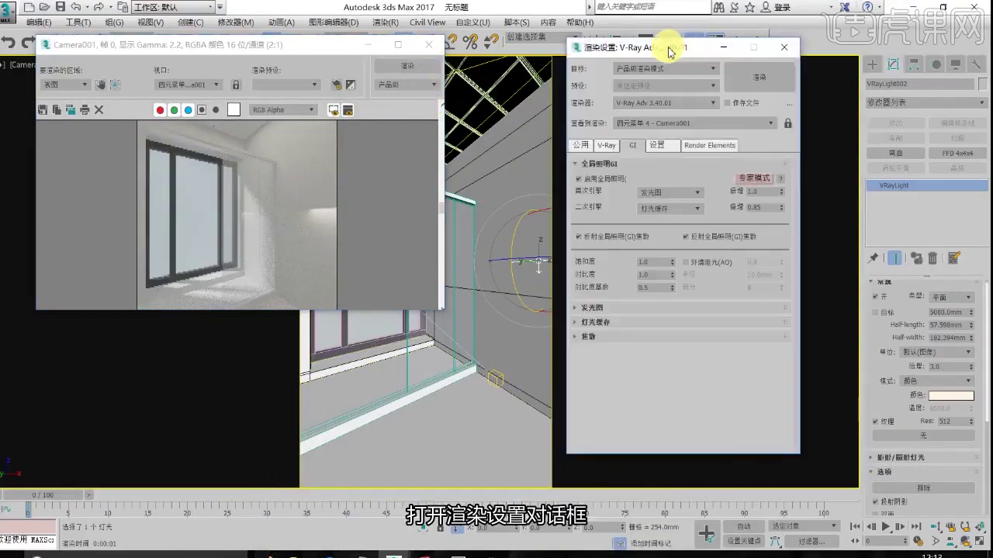
pyautogui.moveTo(669, 52); pyautogui.dragTo(763, 57)
pyautogui.click(676, 150)
pyautogui.click(734, 285)
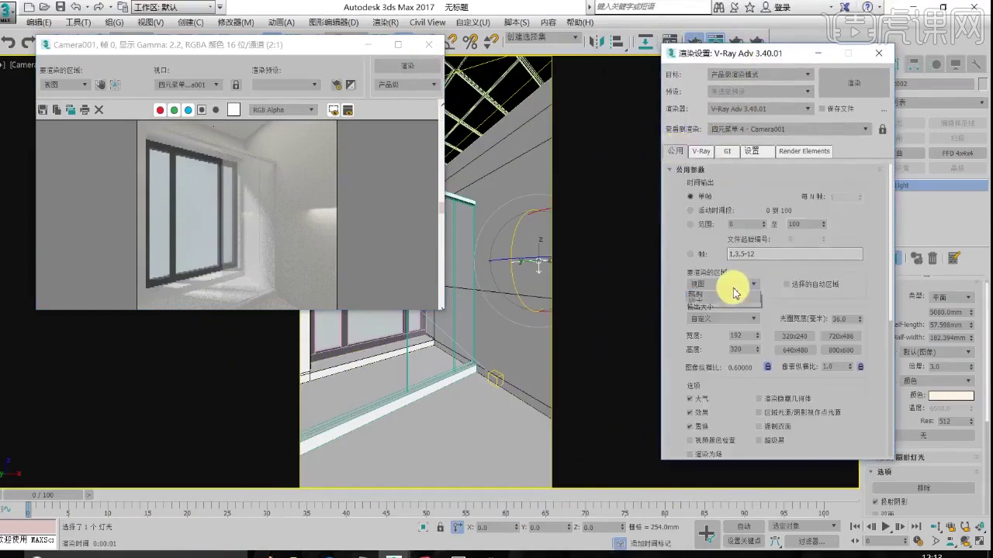
pyautogui.click(707, 312)
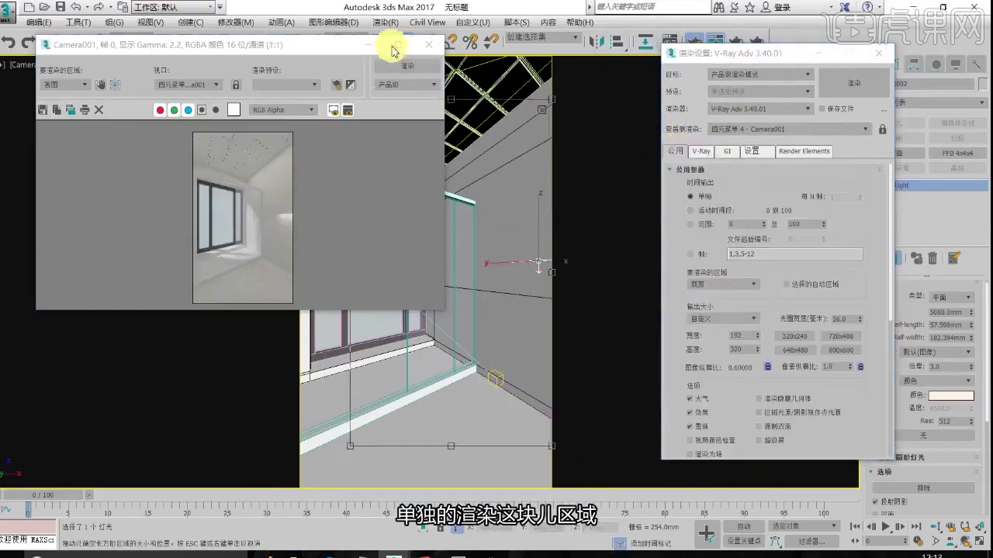
pyautogui.moveTo(392, 47); pyautogui.dragTo(238, 92)
pyautogui.moveTo(350, 99); pyautogui.dragTo(418, 322)
pyautogui.moveTo(474, 342); pyautogui.dragTo(472, 242)
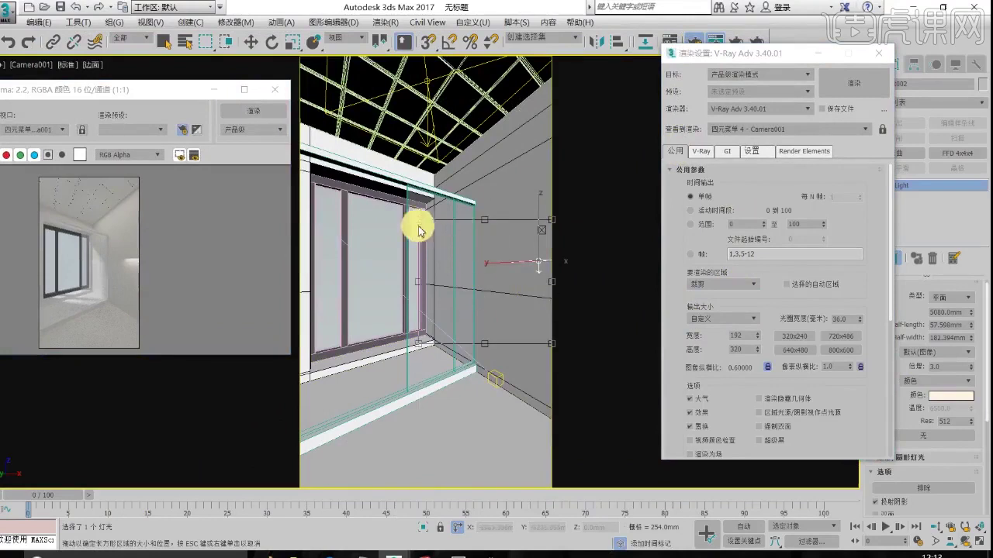
pyautogui.moveTo(418, 221); pyautogui.dragTo(448, 229)
# Set the render output size to 360 × 600 and render the cropped region
pyautogui.moveTo(748, 338); pyautogui.dragTo(475, 331)
pyautogui.write('600')
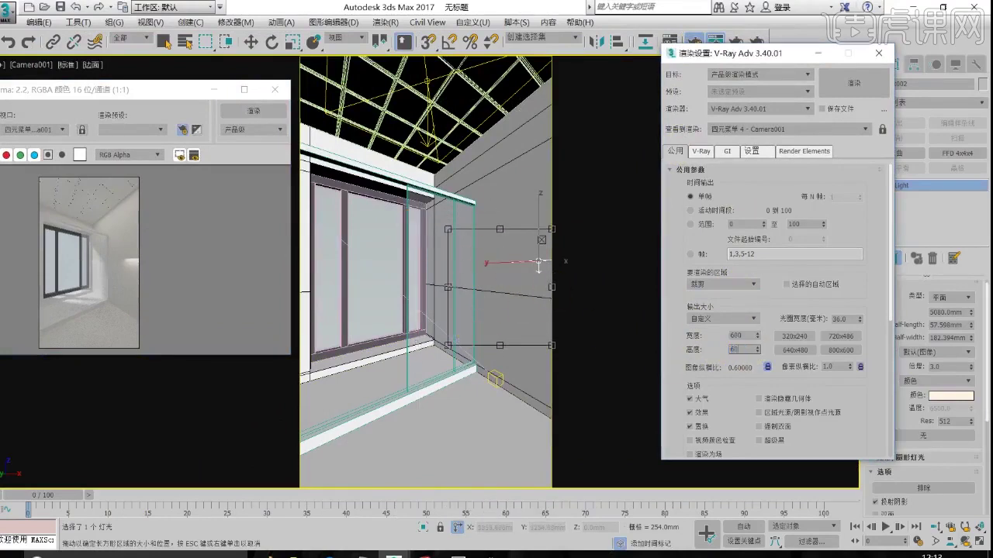
pyautogui.press('Return')
pyautogui.click(850, 83)
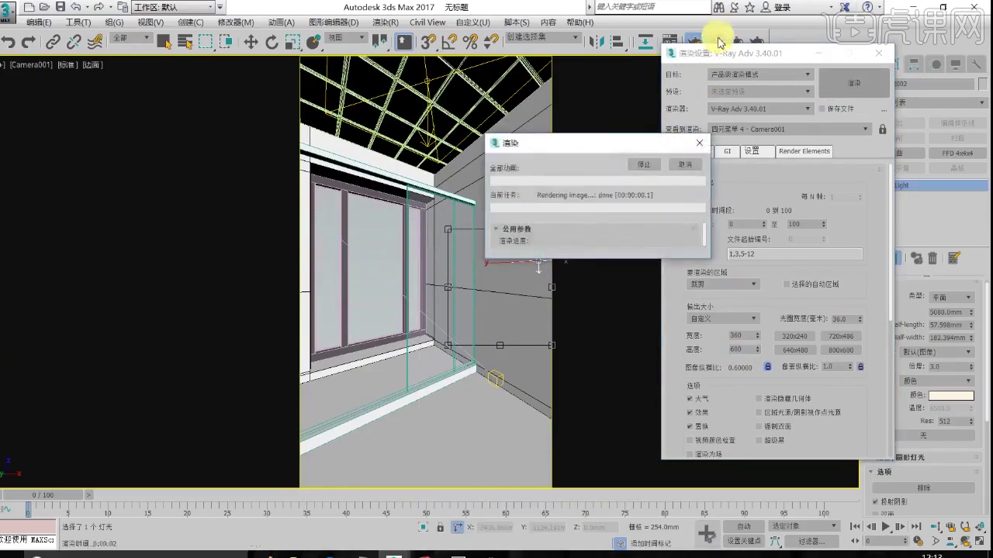
# Compare the plane light's cropped render with the reference picture and close the rendered frame
pyautogui.moveTo(160, 90); pyautogui.dragTo(380, 101)
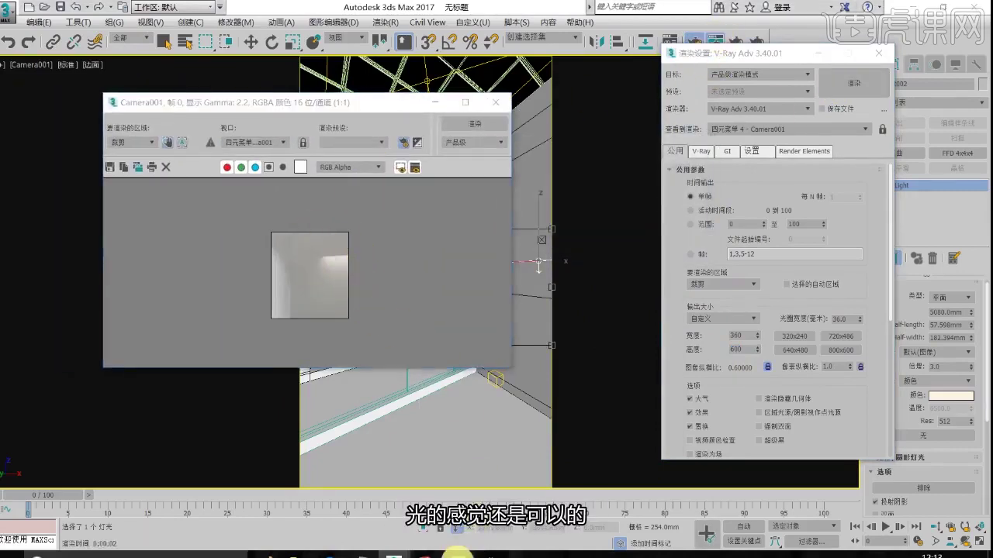
pyautogui.click(458, 554)
pyautogui.click(462, 555)
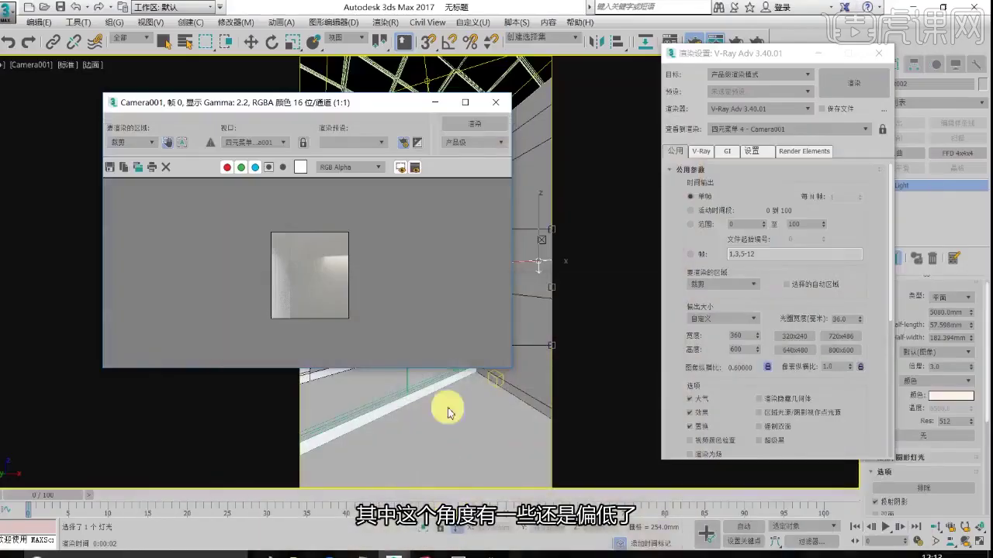
pyautogui.click(498, 100)
# Rotate the wall's plane light slightly in the left view to correct its tilt
pyautogui.hotkey('alt', 'w')
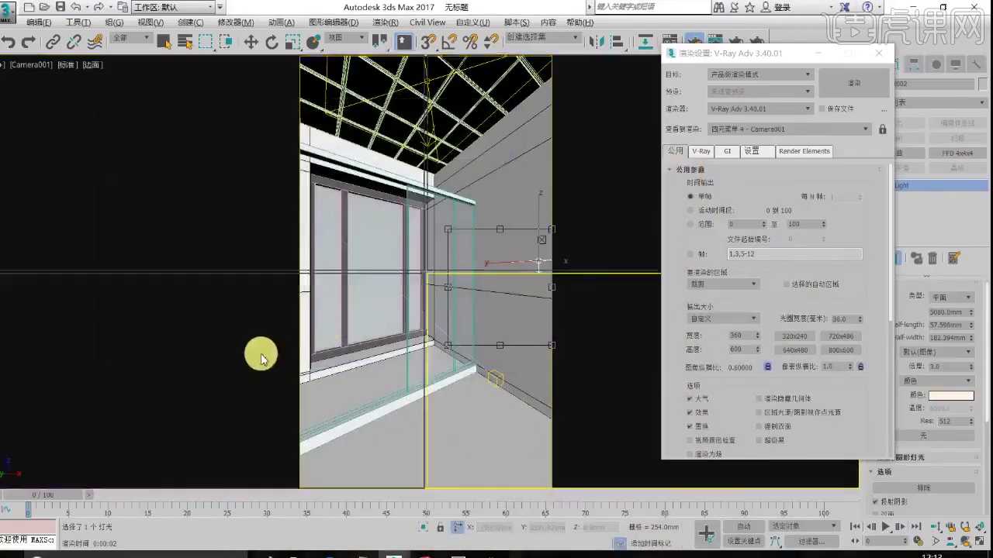
pyautogui.rightClick(239, 360)
pyautogui.press('e')
pyautogui.hotkey('alt', 'w')
pyautogui.scroll(3, 419, 232)
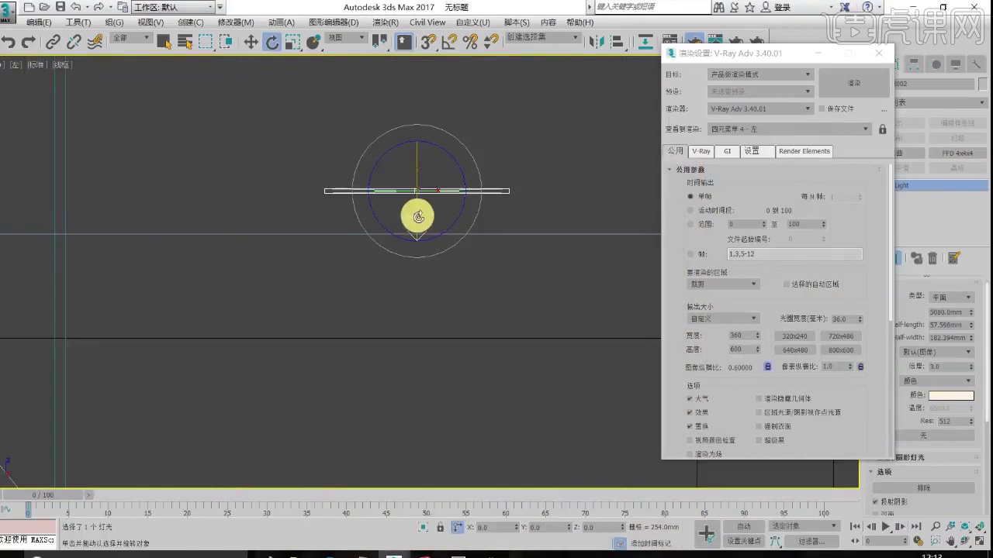
pyautogui.moveTo(418, 217); pyautogui.dragTo(418, 206)
# Render the cropped region from the camera view and inspect the rotated plane light's glow on the wall
pyautogui.hotkey('alt', 'w')
pyautogui.rightClick(539, 354)
pyautogui.hotkey('alt', 'w')
pyautogui.hotkey('shift', 'q')
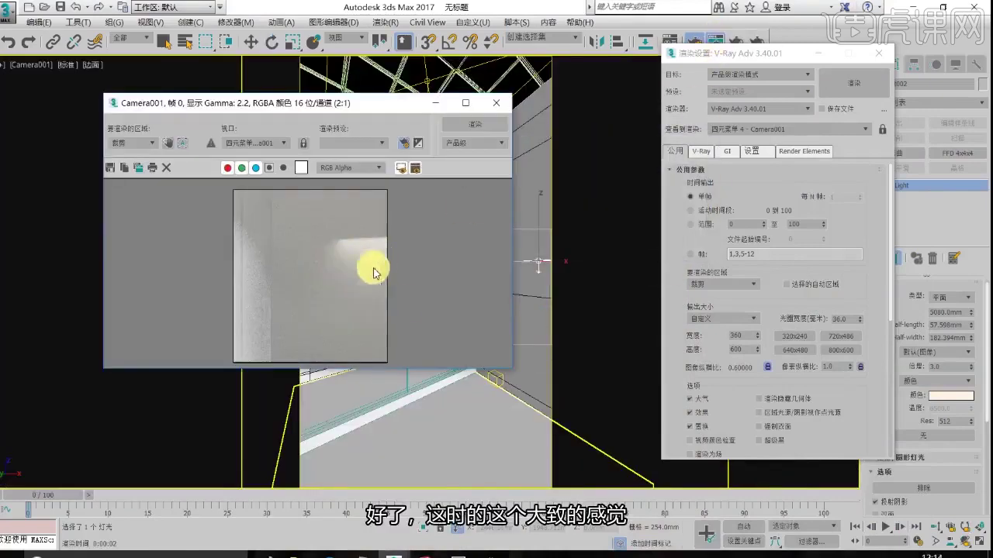
pyautogui.click(495, 103)
# Set the area to render back to View and the output height to 320 with the aspect ratio locked
pyautogui.click(712, 285)
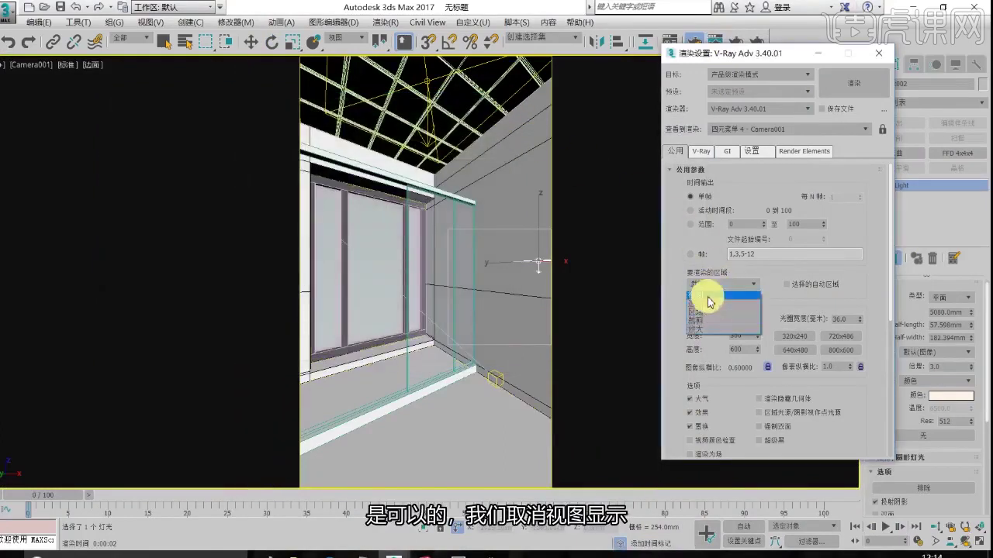
pyautogui.click(717, 314)
pyautogui.click(746, 335)
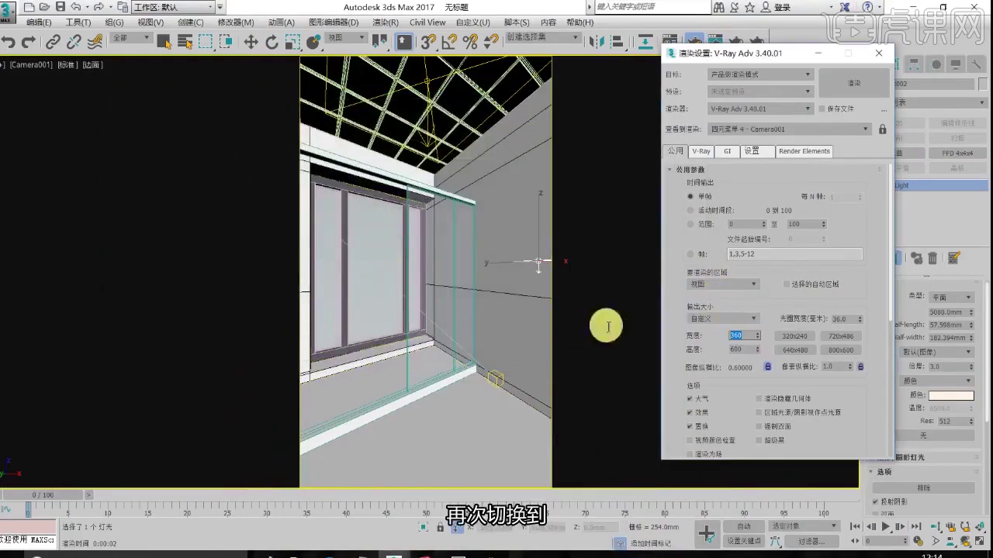
pyautogui.click(742, 349)
pyautogui.write('320')
pyautogui.press('Return')
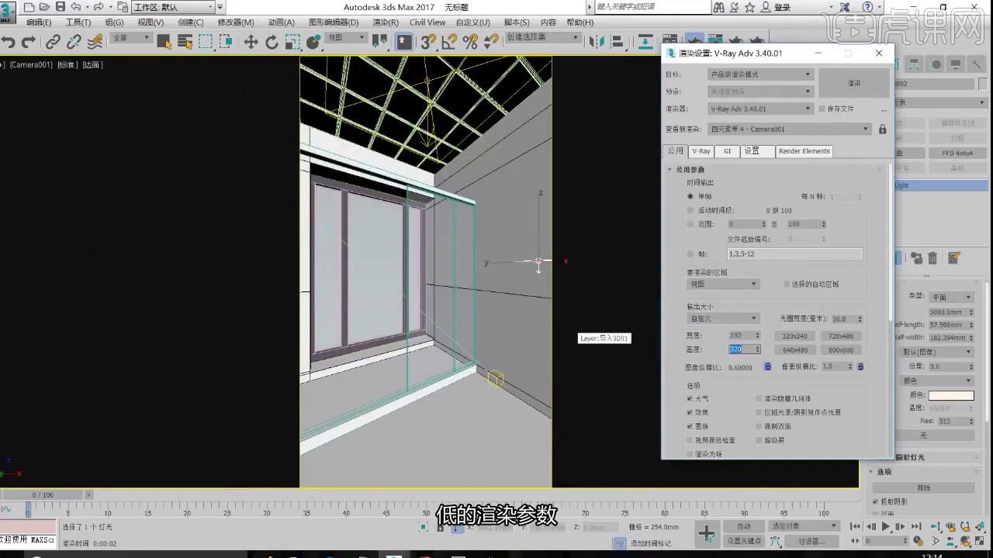
pyautogui.click(879, 52)
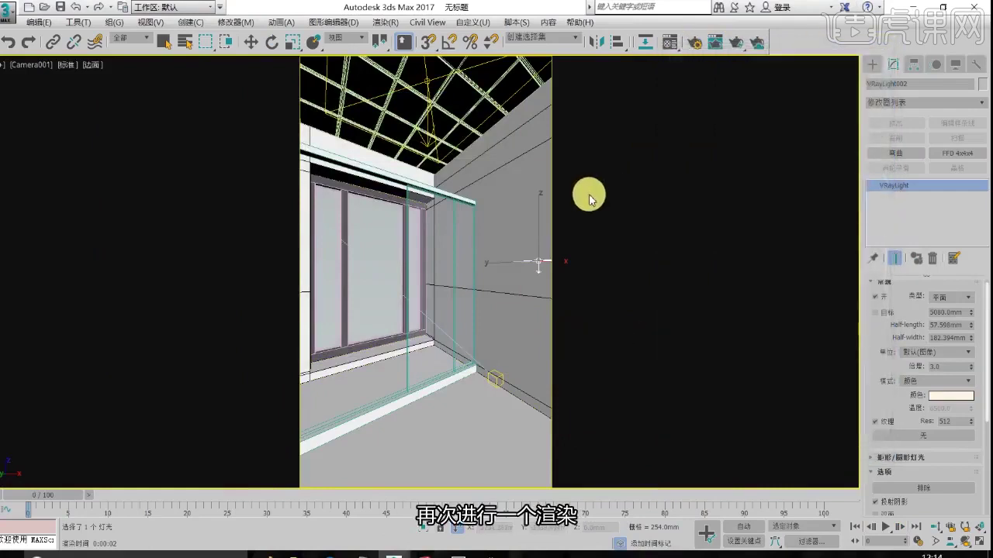
# Render the full camera view, enlarge the result and compare its overall brightness with the reference picture
pyautogui.hotkey('shift', 'q')
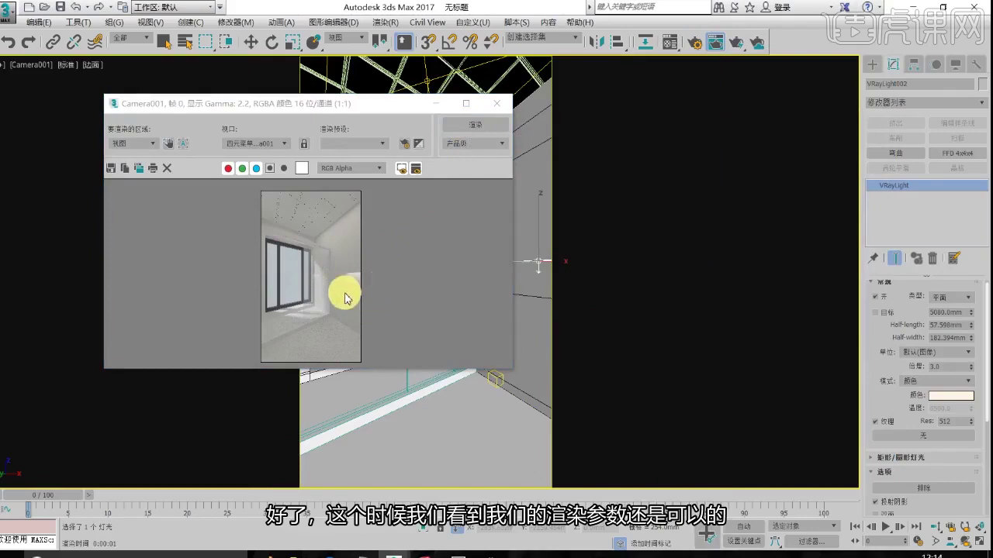
pyautogui.click(466, 104)
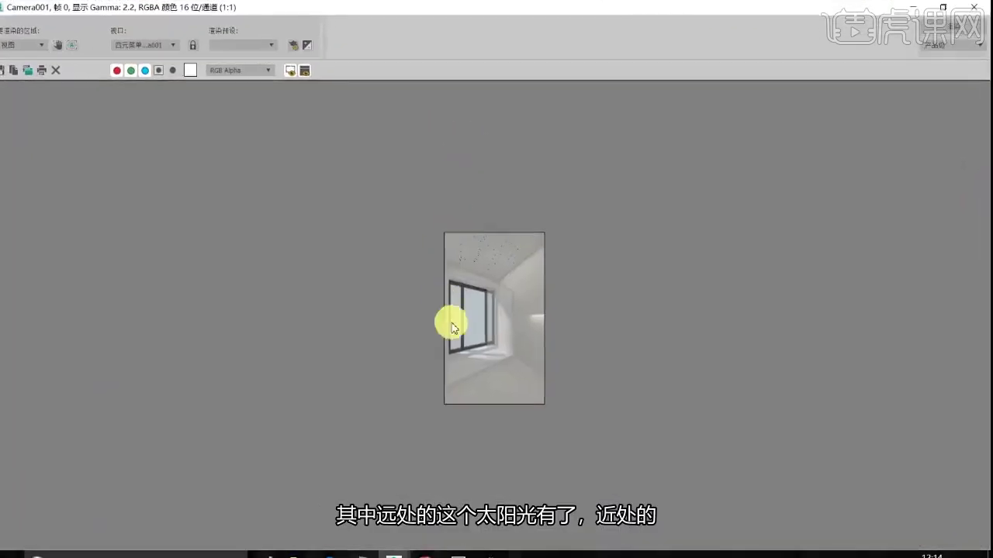
pyautogui.scroll(1, 450, 321)
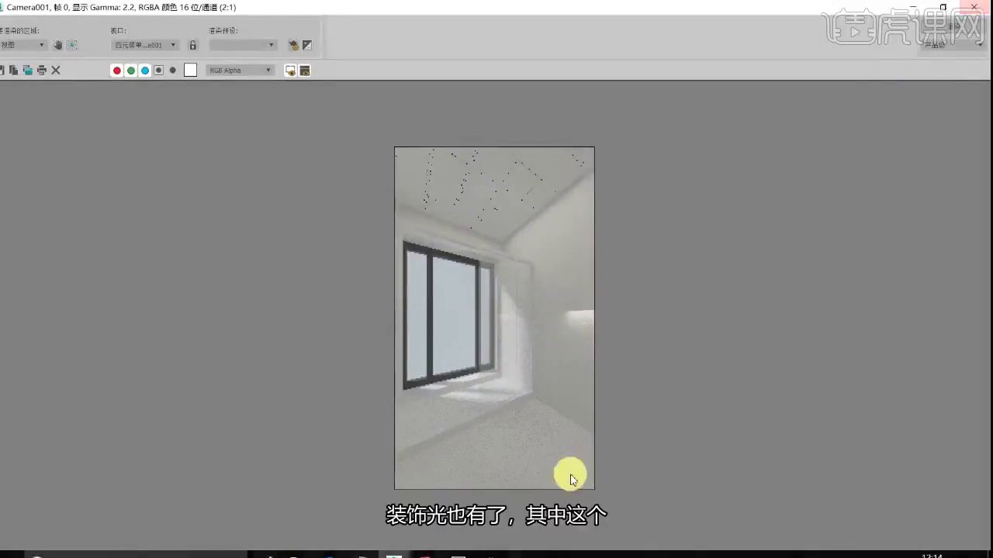
pyautogui.click(461, 553)
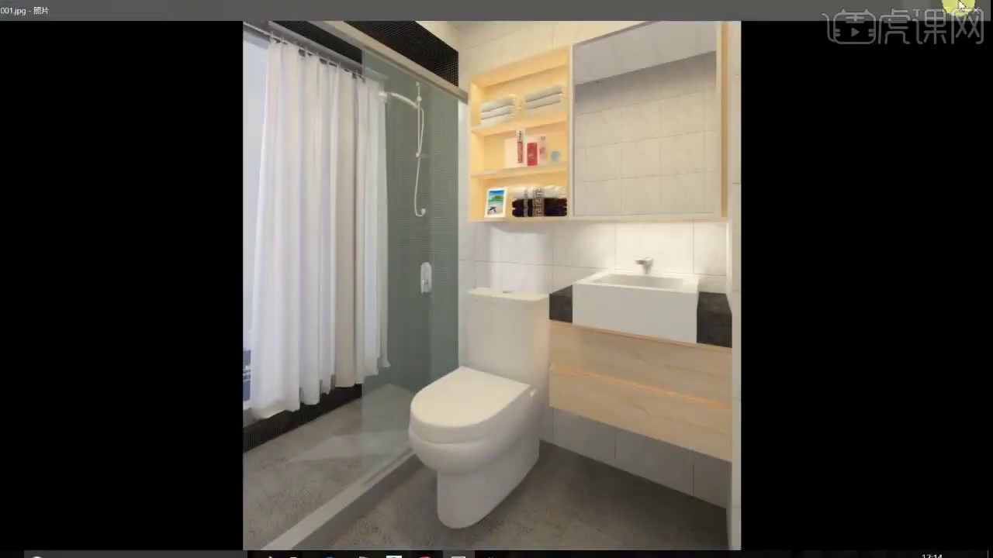
pyautogui.click(937, 11)
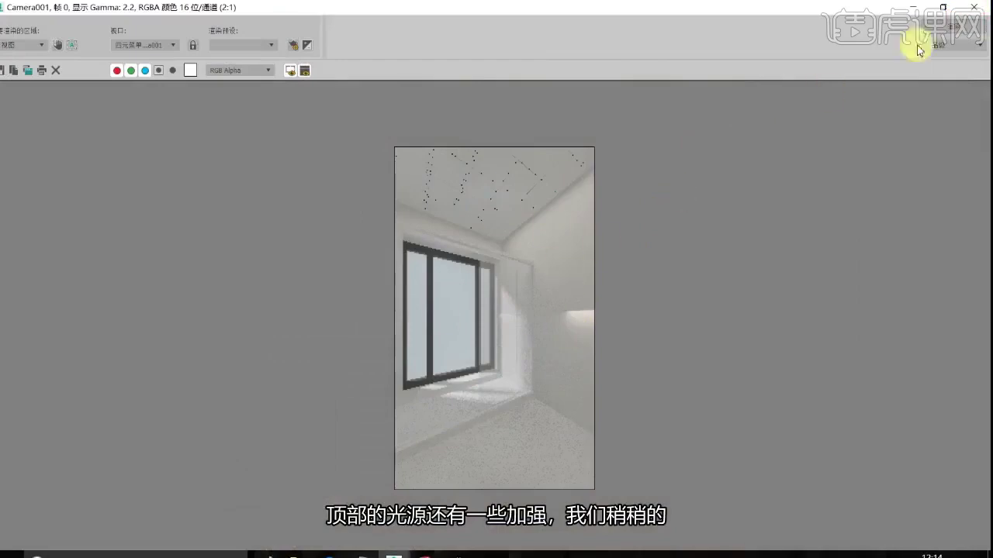
pyautogui.click(982, 9)
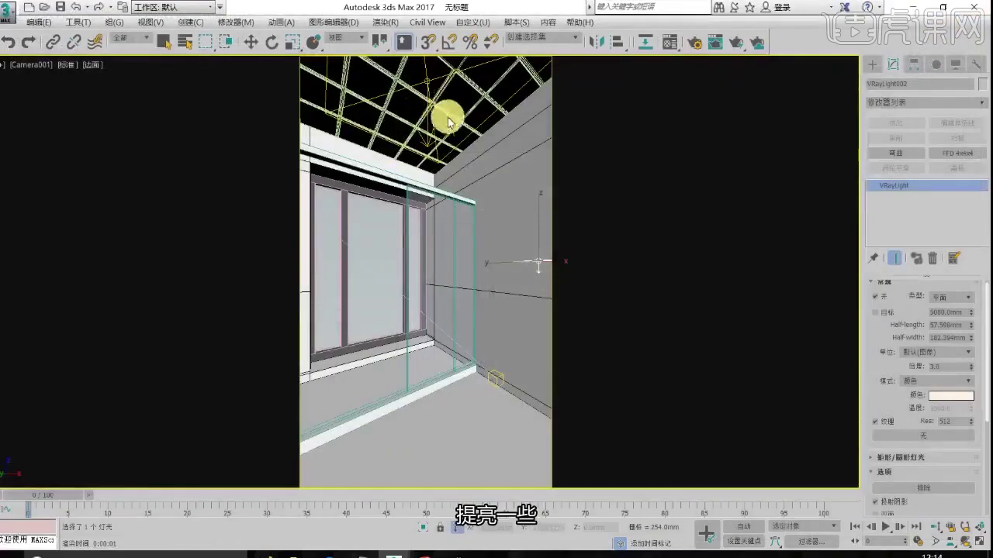
# Select the ceiling plane light in the top view and set its multiplier to 1.5
pyautogui.click(250, 42)
pyautogui.click(424, 84)
pyautogui.hotkey('alt', 'w')
pyautogui.rightClick(261, 161)
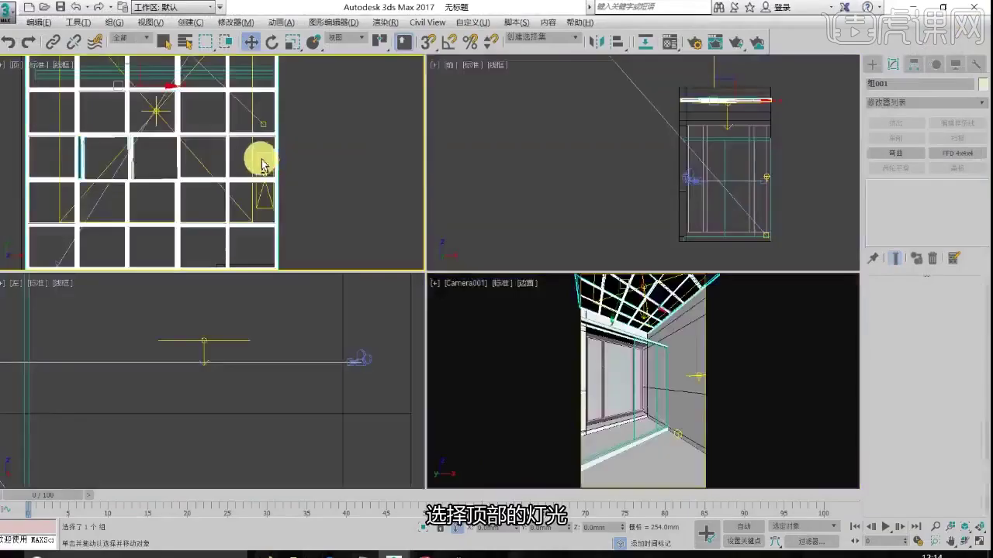
pyautogui.hotkey('alt', 'w')
pyautogui.click(323, 166)
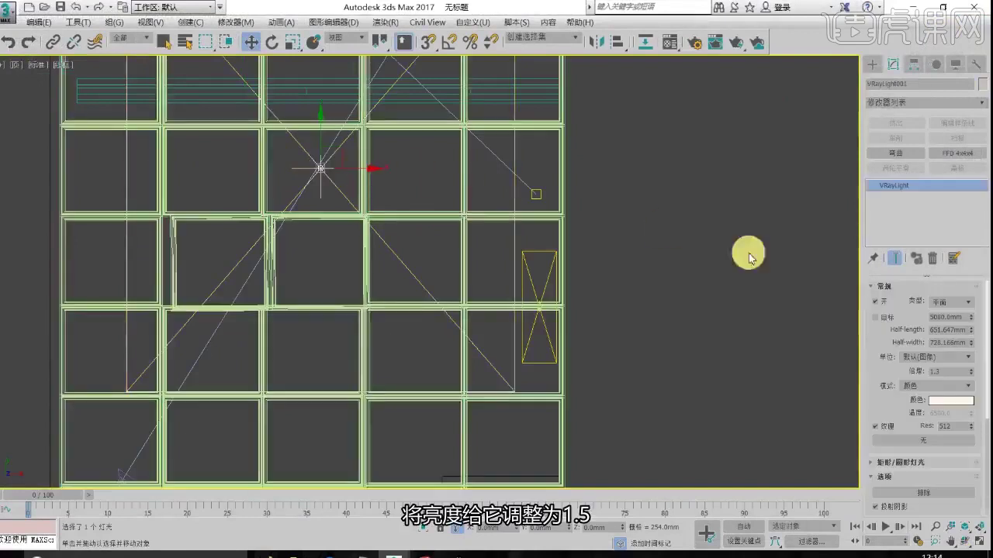
pyautogui.write('1.')
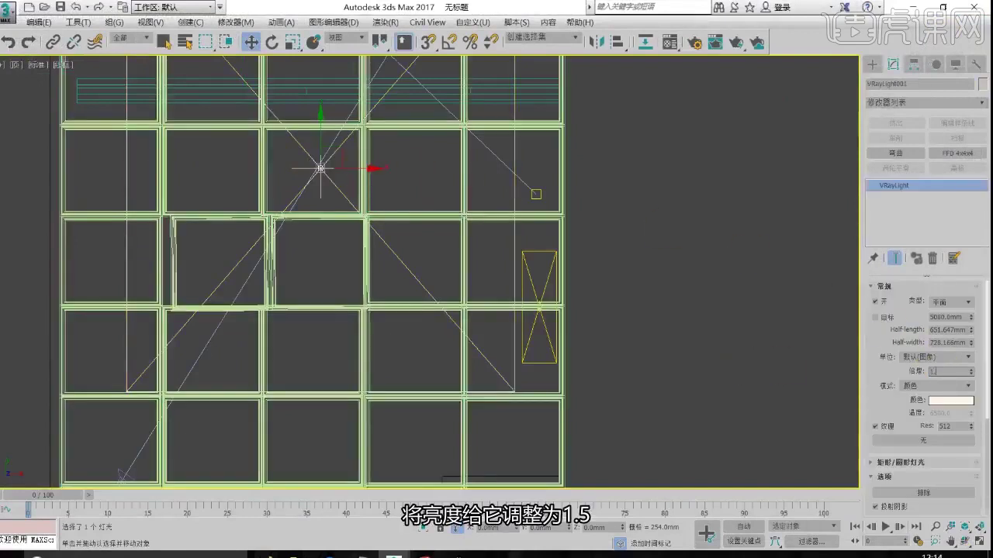
pyautogui.write('5')
pyautogui.press('Return')
# Render the camera view with the brighter ceiling light and inspect the result enlarged in the V-Ray frame buffer
pyautogui.hotkey('alt', 'w')
pyautogui.rightClick(558, 321)
pyautogui.hotkey('alt', 'w')
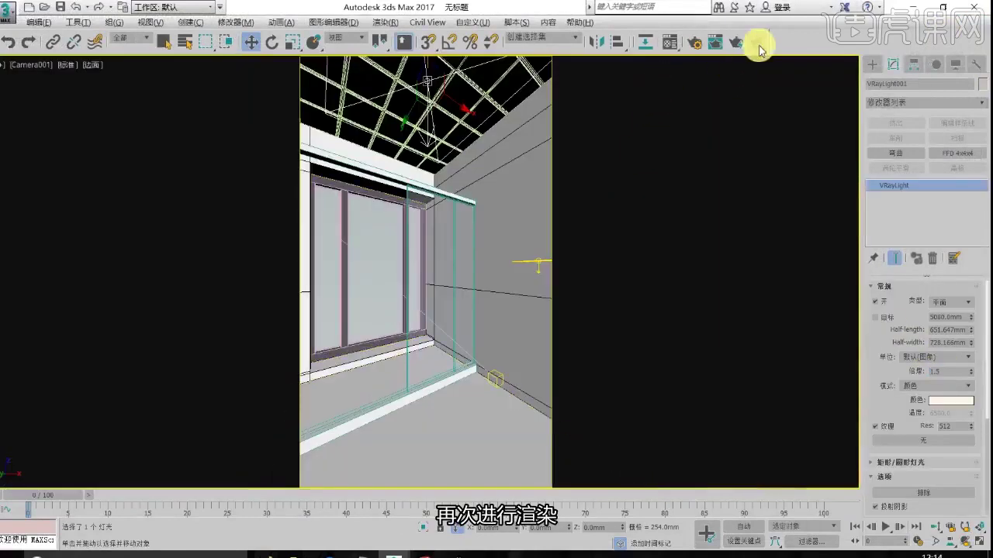
pyautogui.click(738, 45)
pyautogui.click(391, 555)
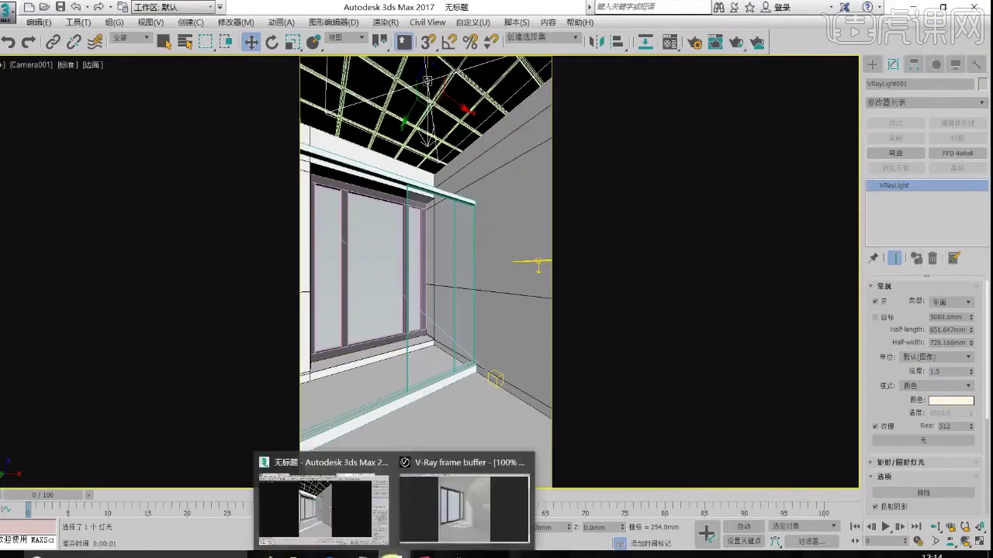
pyautogui.click(454, 514)
pyautogui.click(387, 556)
pyautogui.click(942, 7)
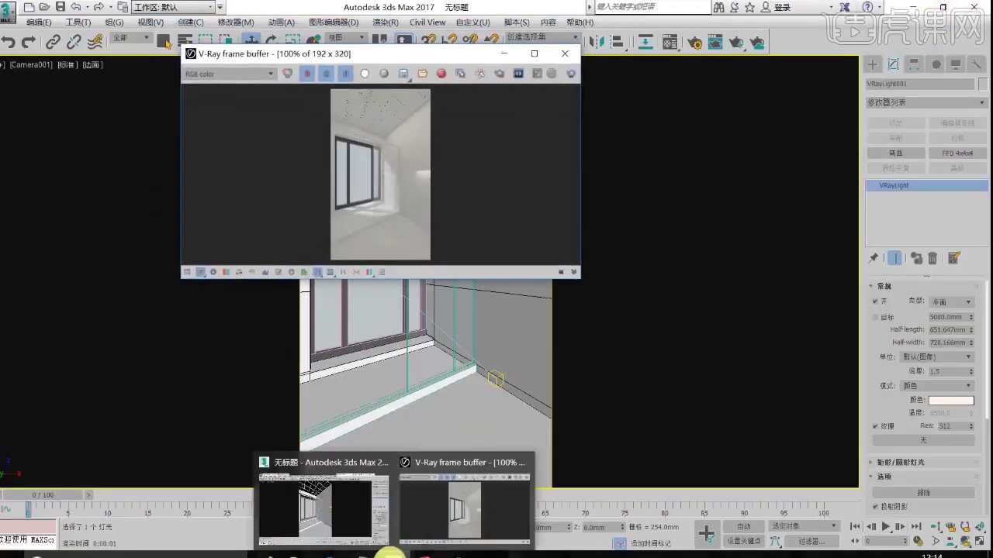
pyautogui.click(564, 54)
pyautogui.click(738, 44)
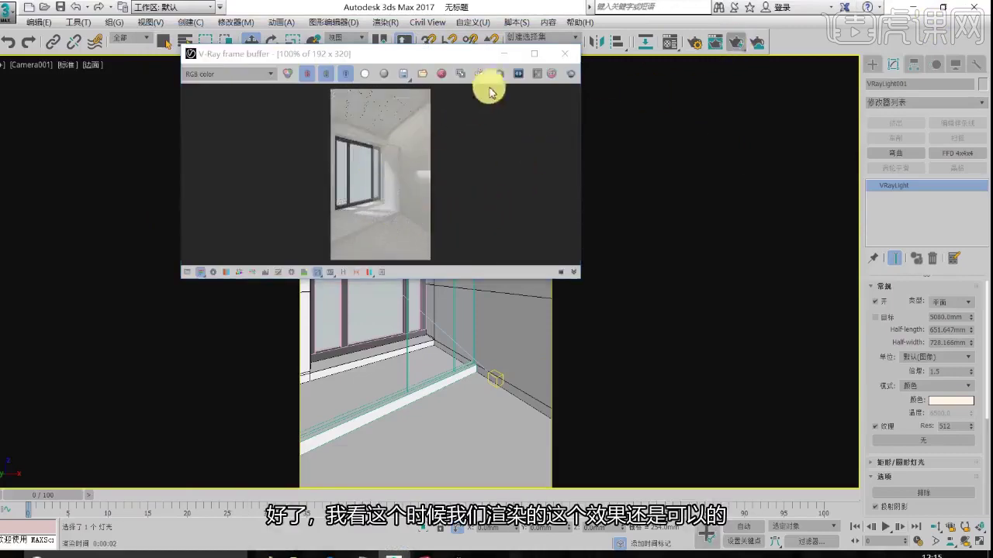
pyautogui.click(537, 55)
pyautogui.scroll(1, 511, 272)
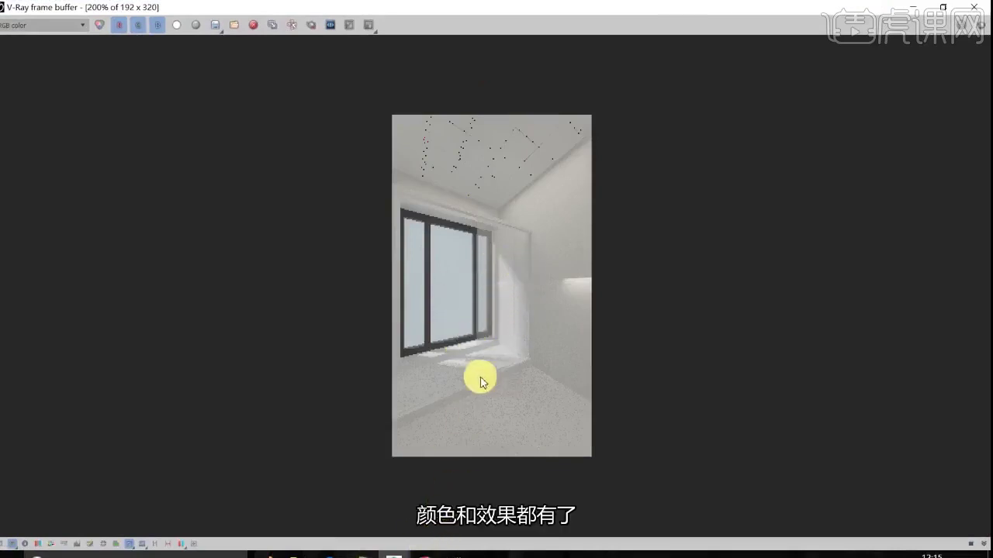
# Open the reference picture 001.jpg from the desktop and compare it with the render in the V-Ray frame buffer
pyautogui.click(303, 556)
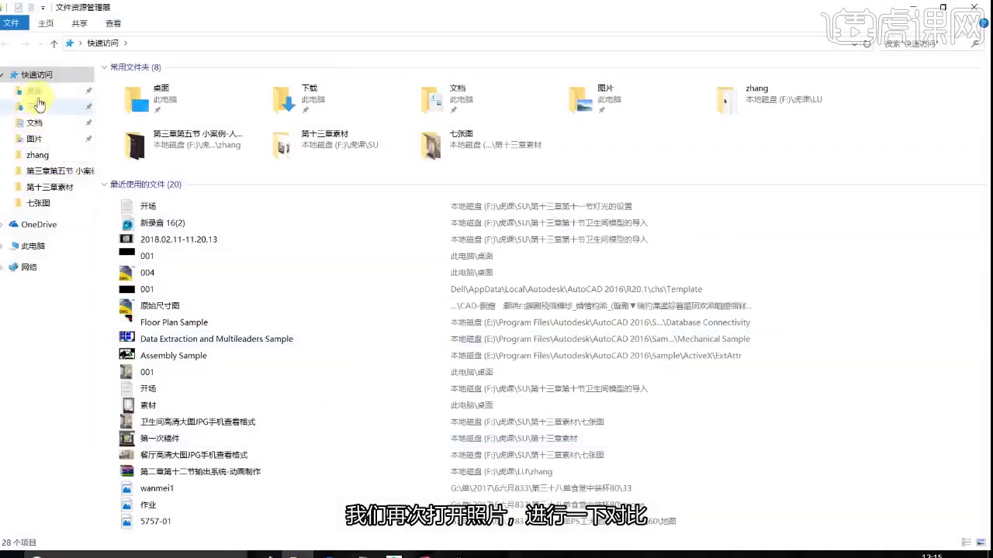
pyautogui.click(35, 94)
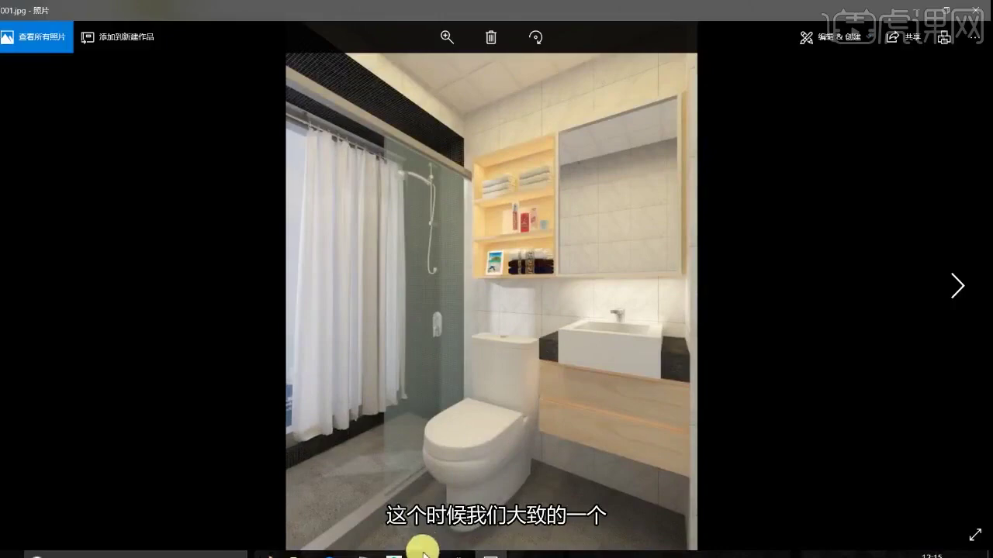
pyautogui.moveTo(425, 549)
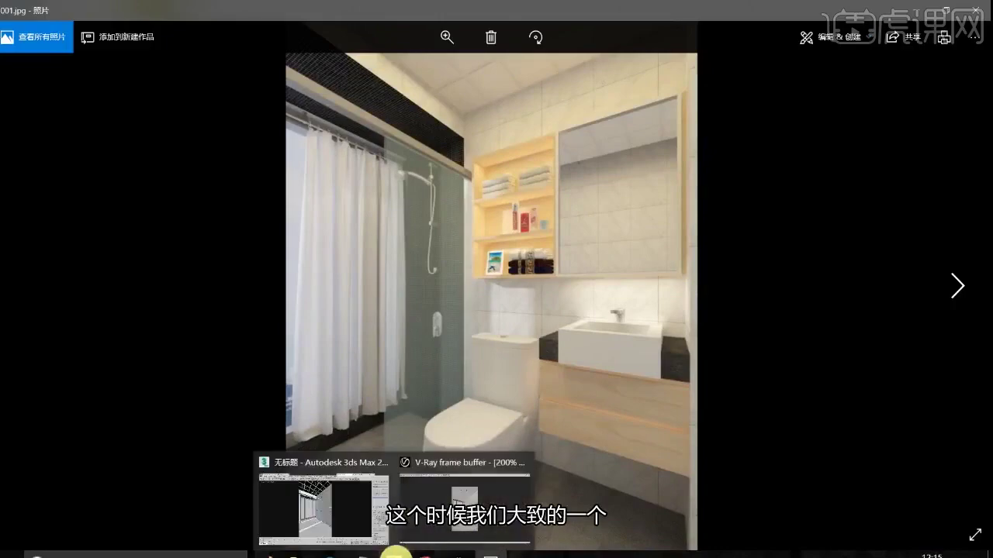
pyautogui.click(479, 502)
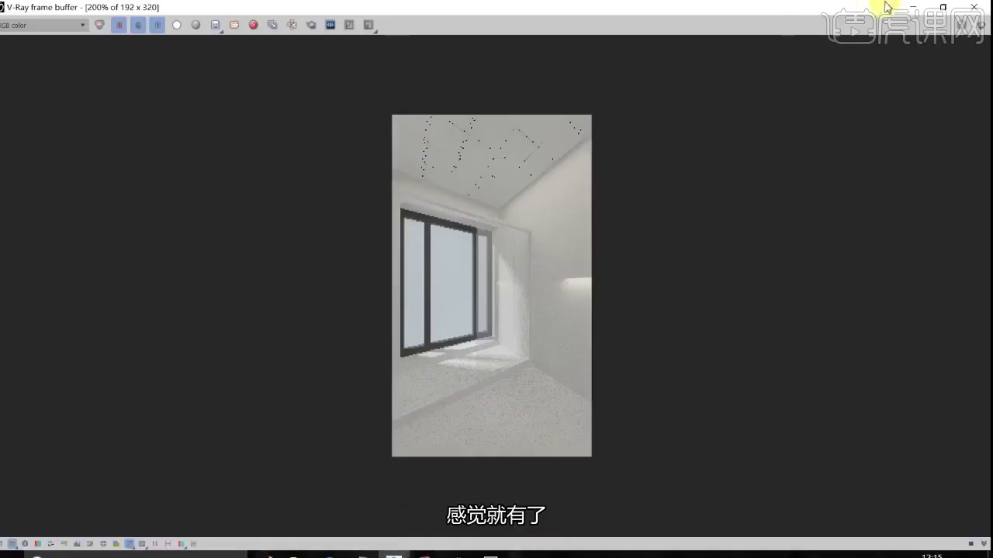
pyautogui.moveTo(494, 554)
pyautogui.click(521, 532)
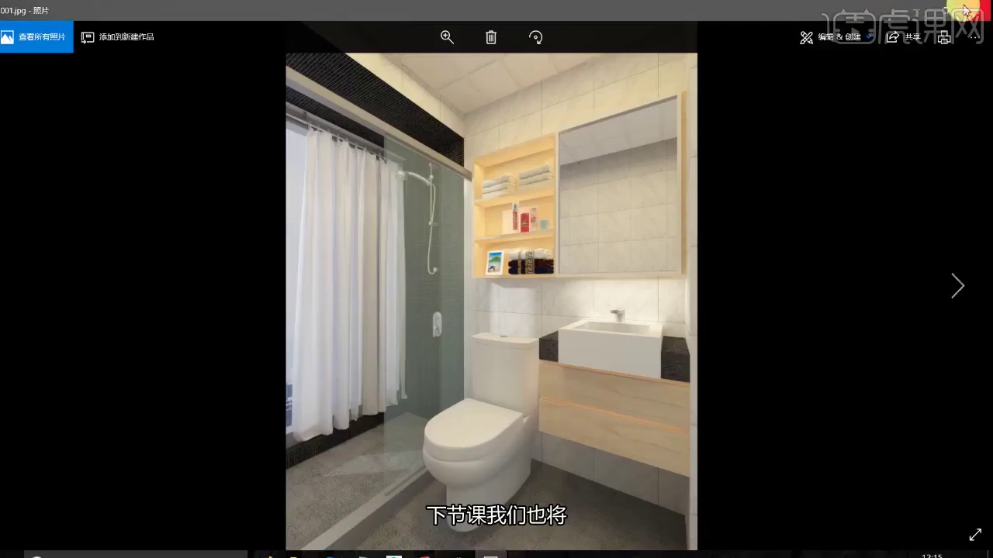
# Shrink the reference picture's window and place it beside the render to compare lighting and proportions
pyautogui.click(964, 9)
pyautogui.moveTo(702, 190); pyautogui.dragTo(803, 116)
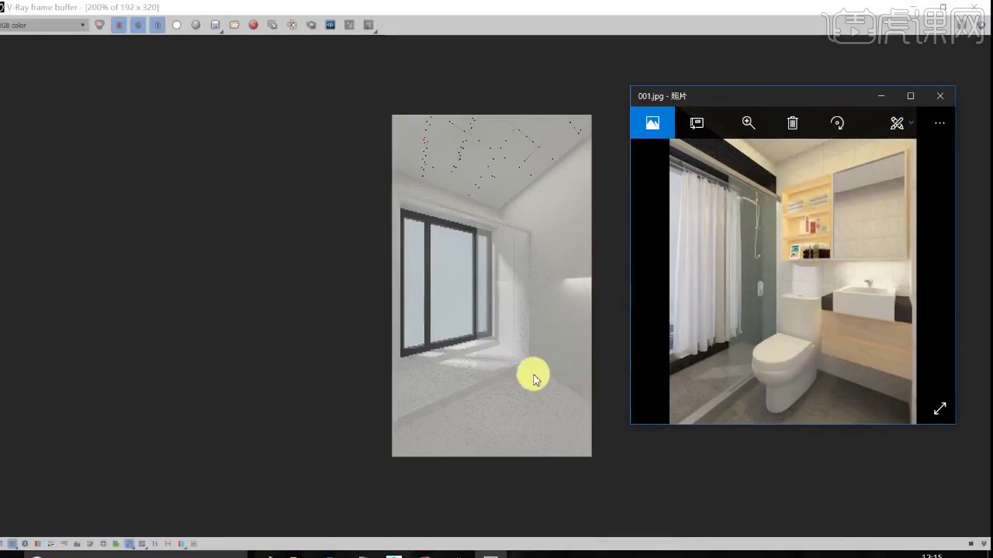
pyautogui.press('Right')
pyautogui.press('Left')
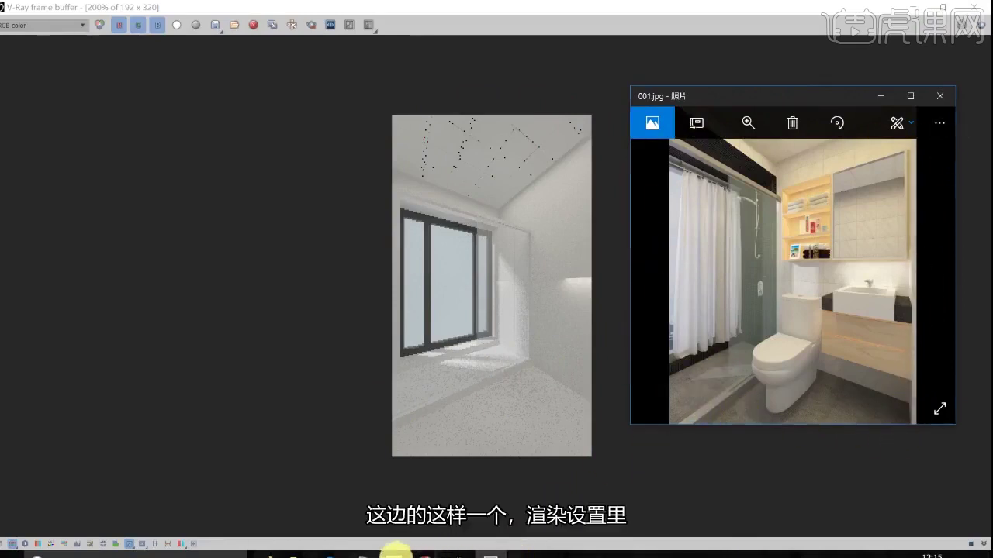
# Return to 3ds Max and set the render output's image aspect to 0.8
pyautogui.click(395, 551)
pyautogui.click(922, 7)
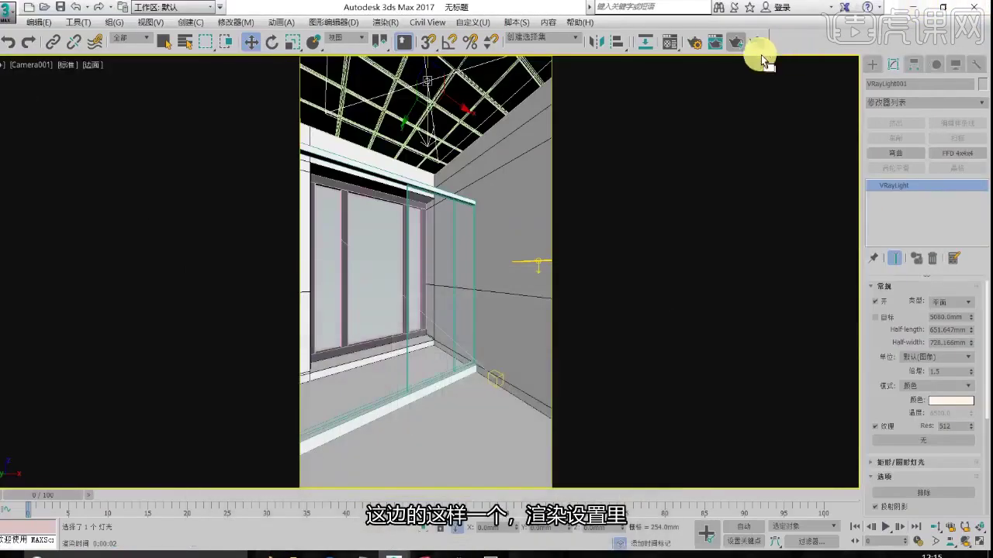
pyautogui.click(695, 43)
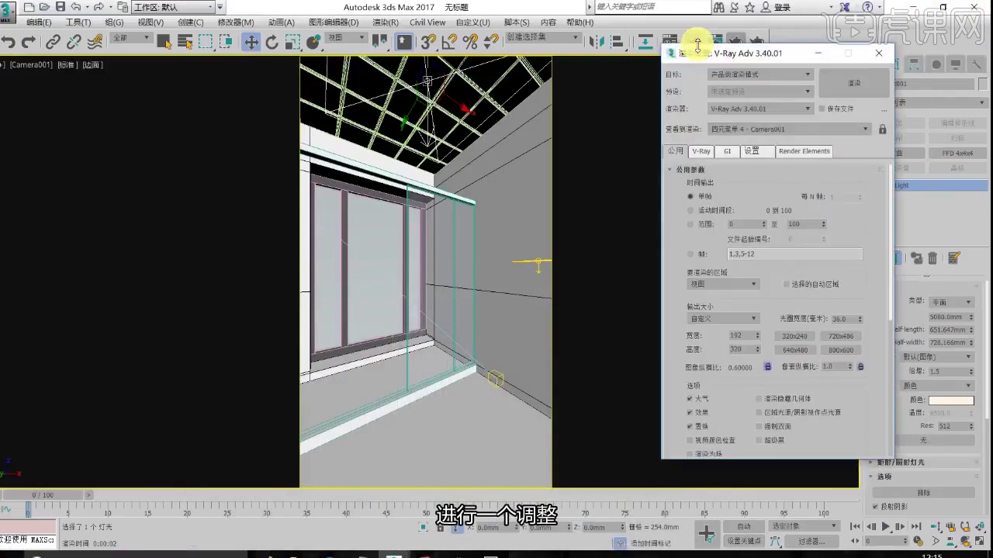
pyautogui.doubleClick(744, 367)
pyautogui.write('0.8')
pyautogui.press('Return')
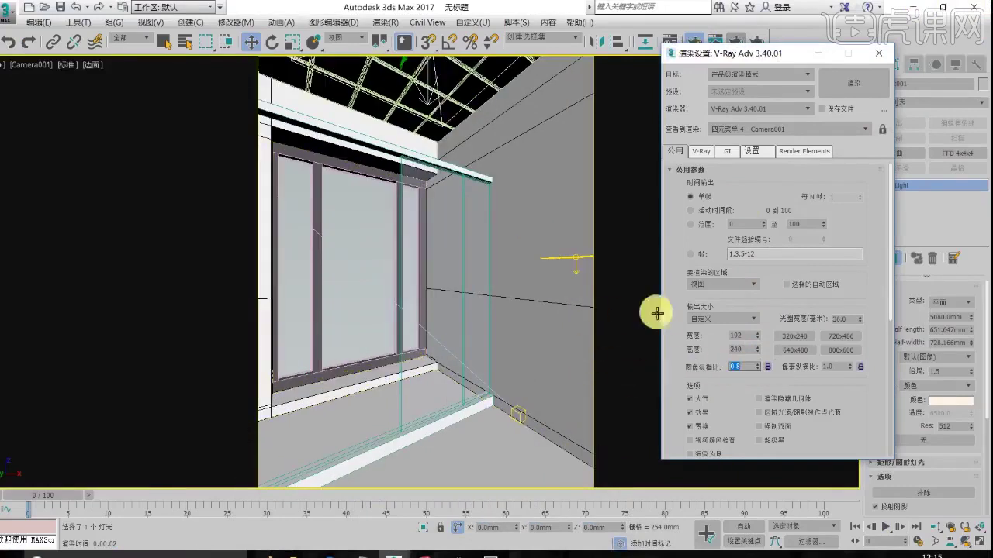
# Render the camera view at the new proportions and view the result in the V-Ray frame buffer
pyautogui.click(849, 84)
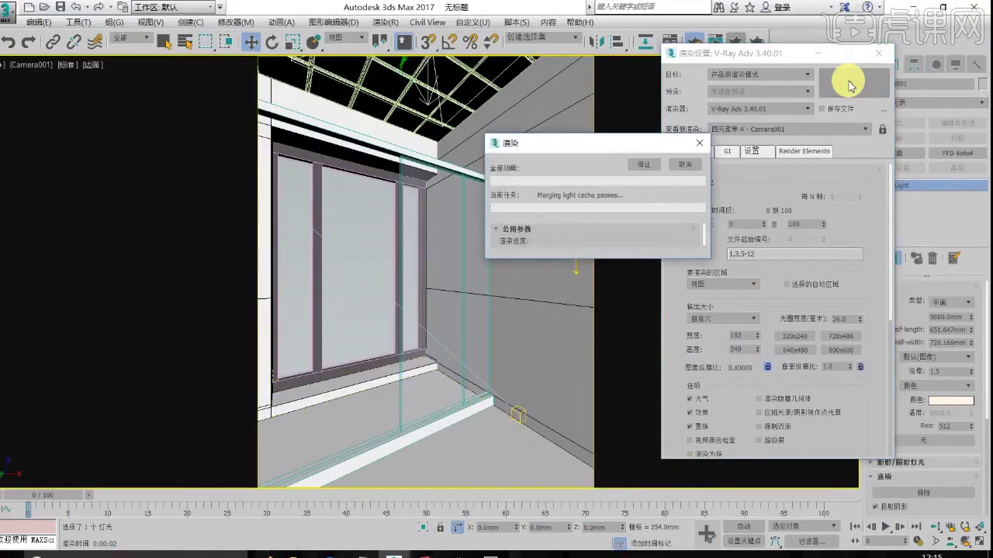
pyautogui.moveTo(393, 556)
pyautogui.click(477, 499)
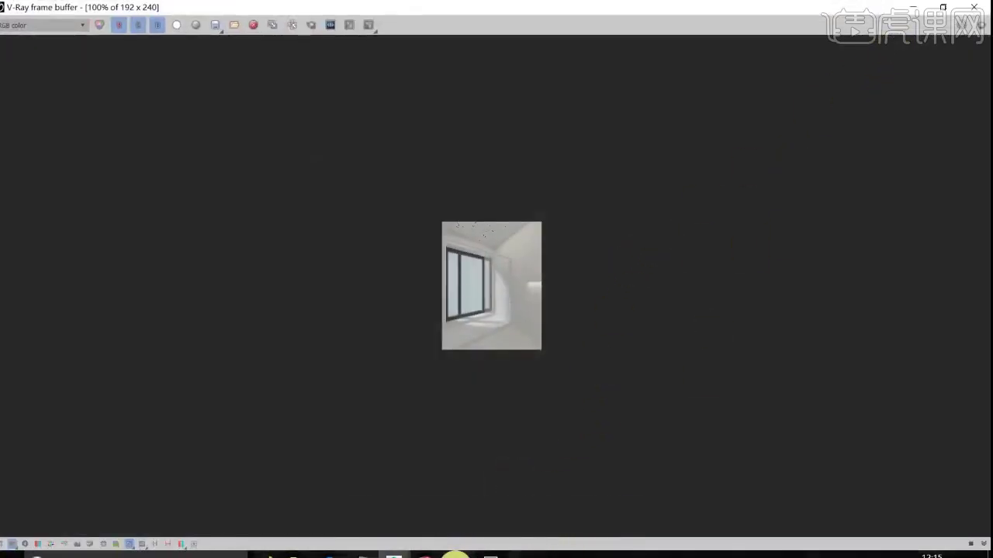
# Compare the enlarged render with the reference picture 001.jpg, then close the picture
pyautogui.click(493, 556)
pyautogui.click(497, 298)
pyautogui.scroll(1, 496, 298)
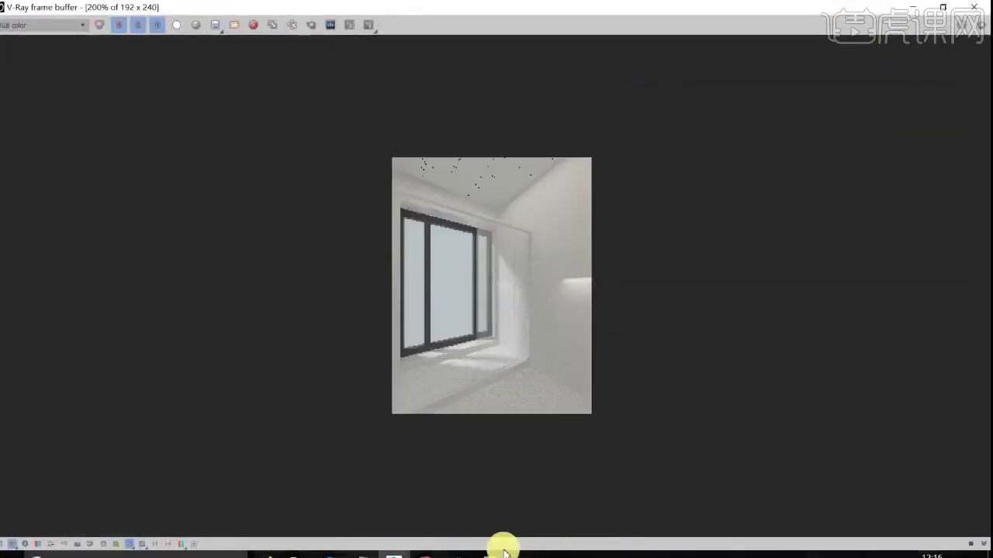
pyautogui.click(494, 555)
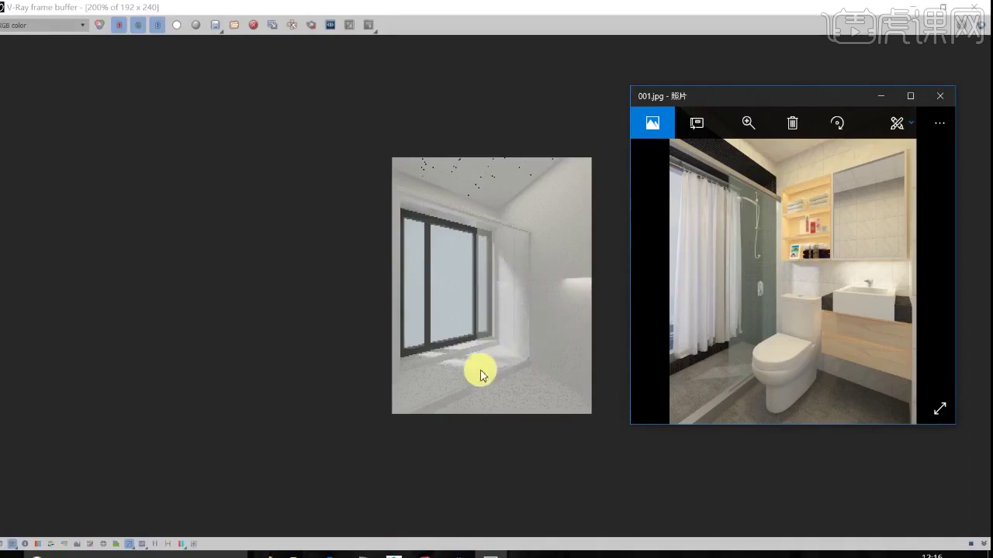
pyautogui.click(939, 89)
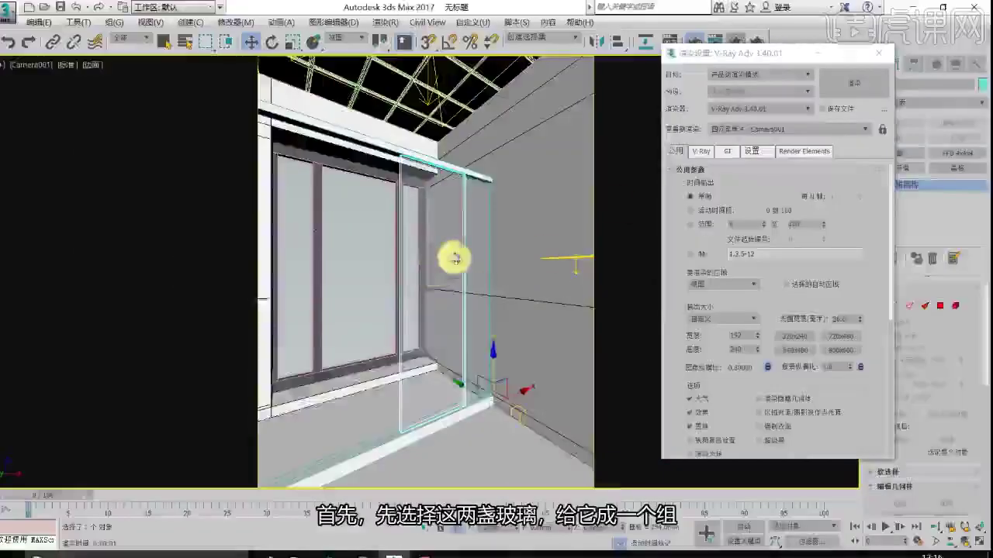
# Select both shower glass panels in the 3ds Max camera view and group them as 玻璃2
pyautogui.keyDown('ctrl'); pyautogui.click(480, 228); pyautogui.keyUp('ctrl')
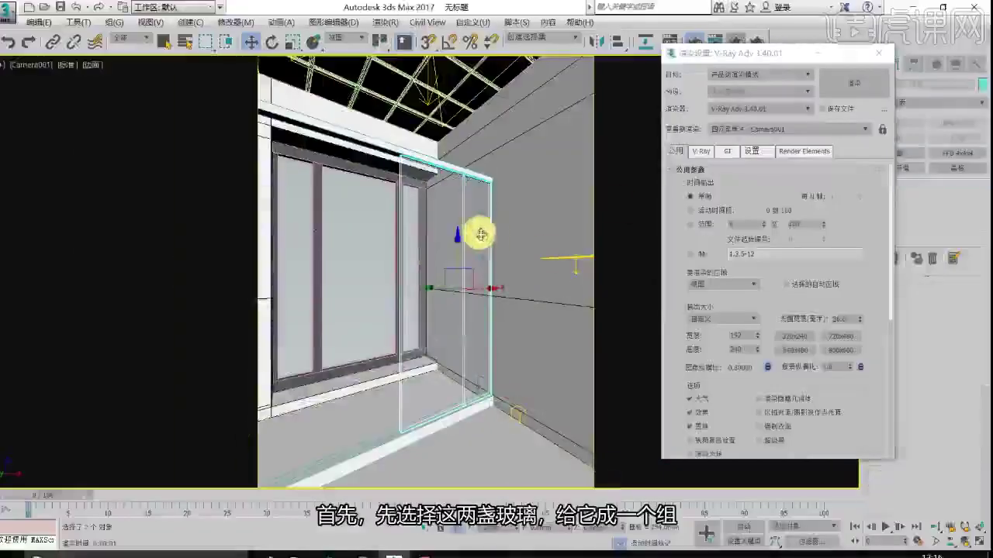
pyautogui.click(114, 22)
pyautogui.click(126, 49)
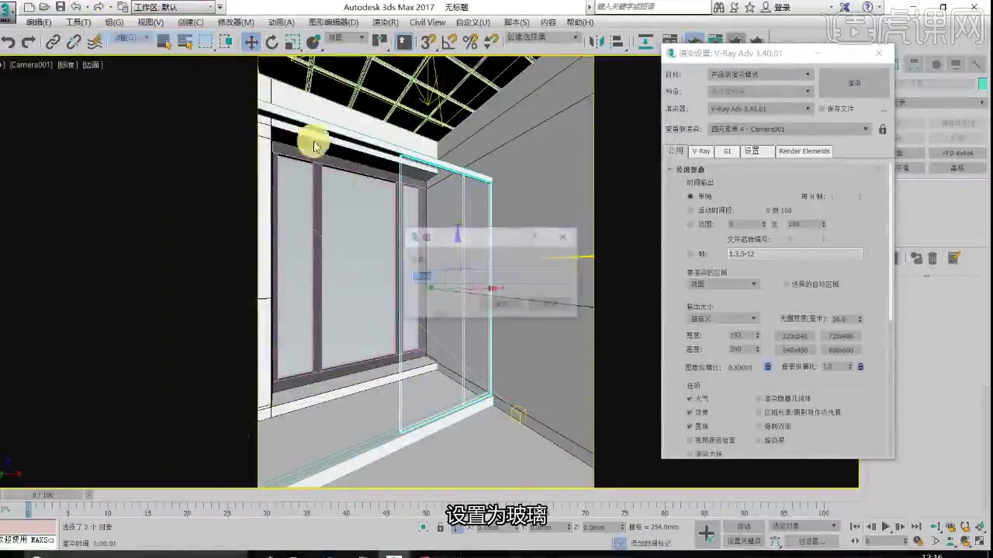
pyautogui.write('bo')
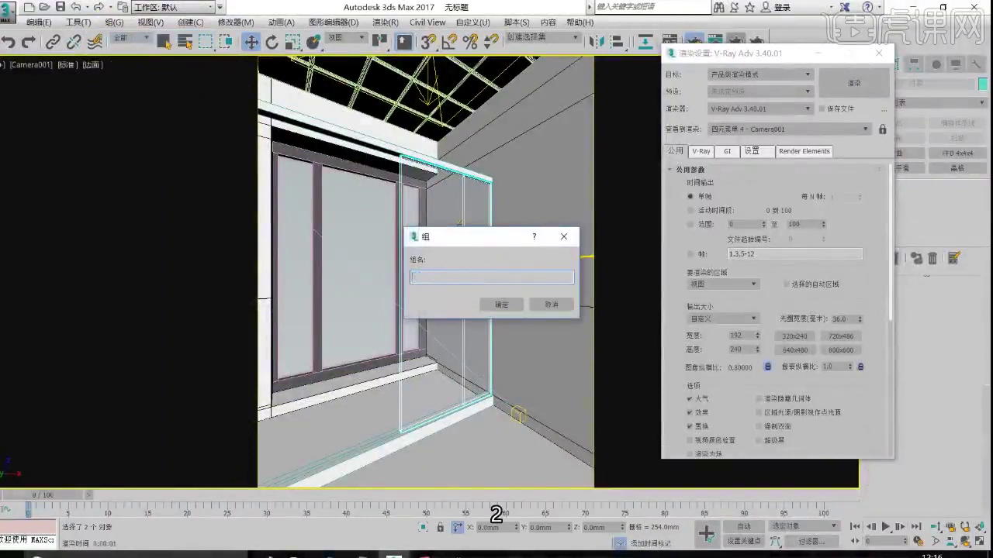
pyautogui.write('li')
pyautogui.press('space')
pyautogui.press('Return')
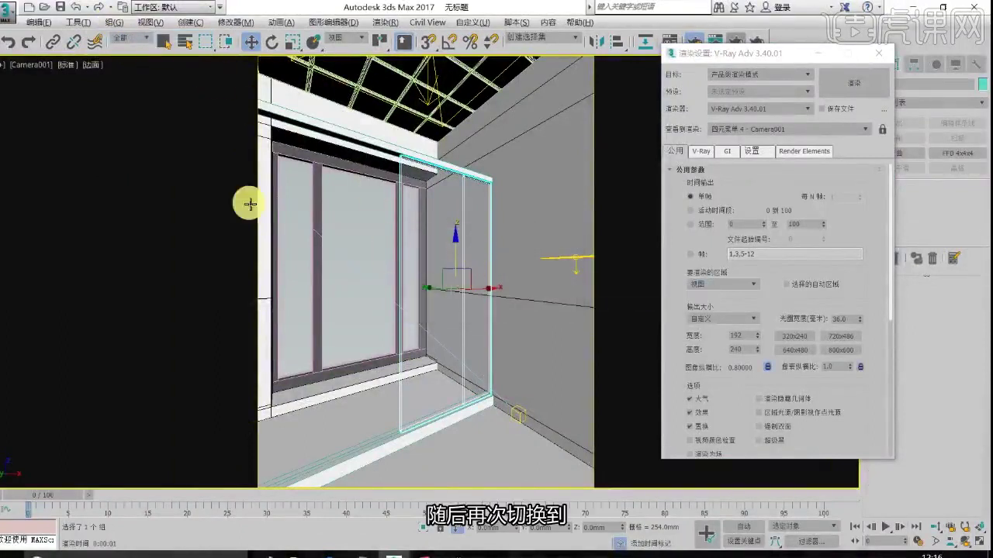
# In the maximized top view, select the target directional light and add the group 玻璃2 to its exclude list
pyautogui.hotkey('alt', 'w')
pyautogui.rightClick(144, 137)
pyautogui.hotkey('alt', 'w')
pyautogui.scroll(-5, 308, 288)
pyautogui.click(133, 79)
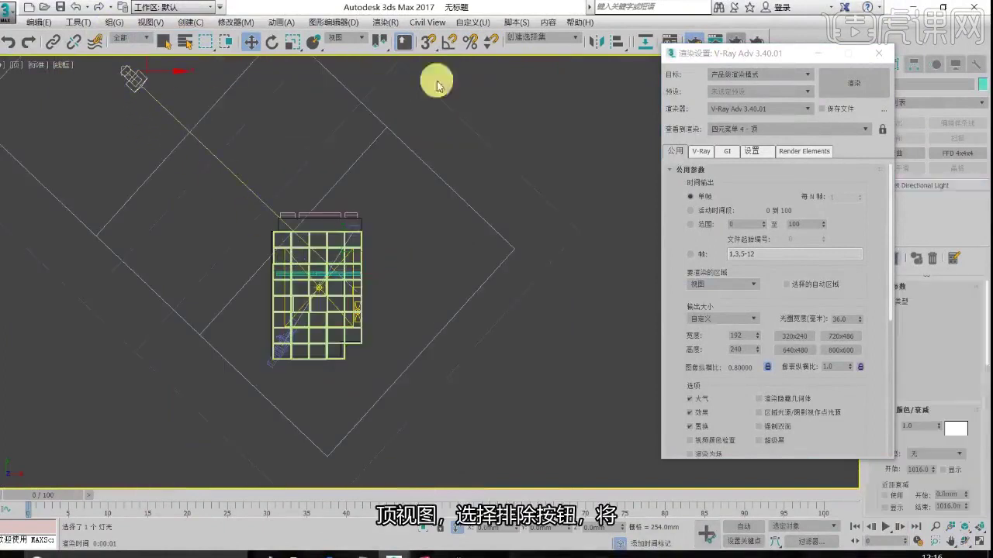
pyautogui.click(878, 53)
pyautogui.click(951, 389)
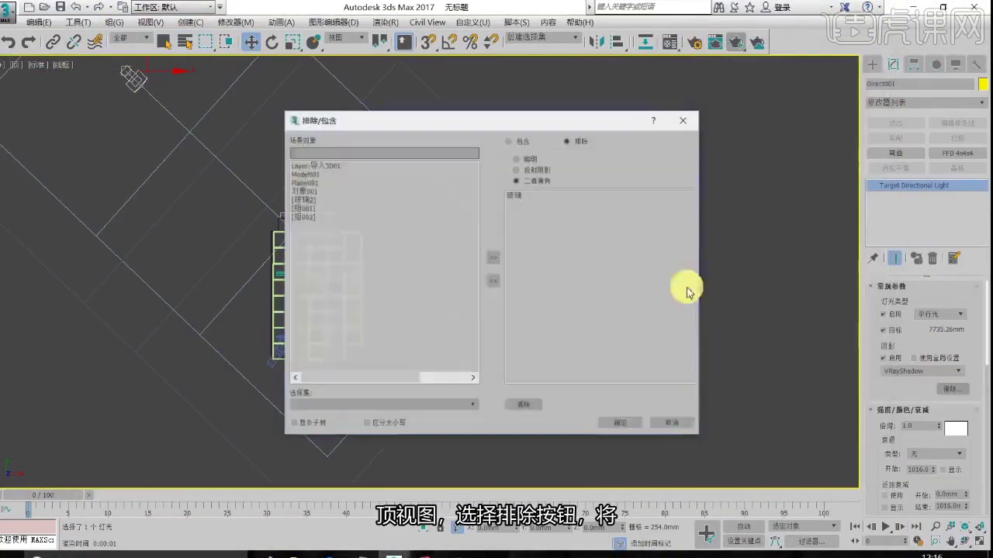
pyautogui.click(314, 200)
pyautogui.click(493, 256)
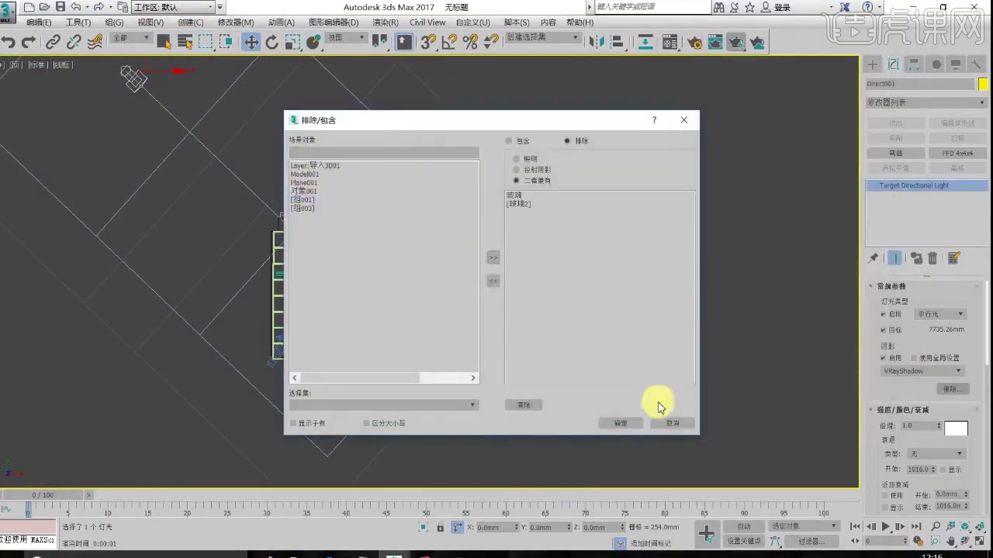
pyautogui.click(621, 424)
# Render the camera view again and examine the sunlight around the shower glass in the V-Ray frame buffer
pyautogui.press('c')
pyautogui.hotkey('alt', 'c')
pyautogui.click(754, 43)
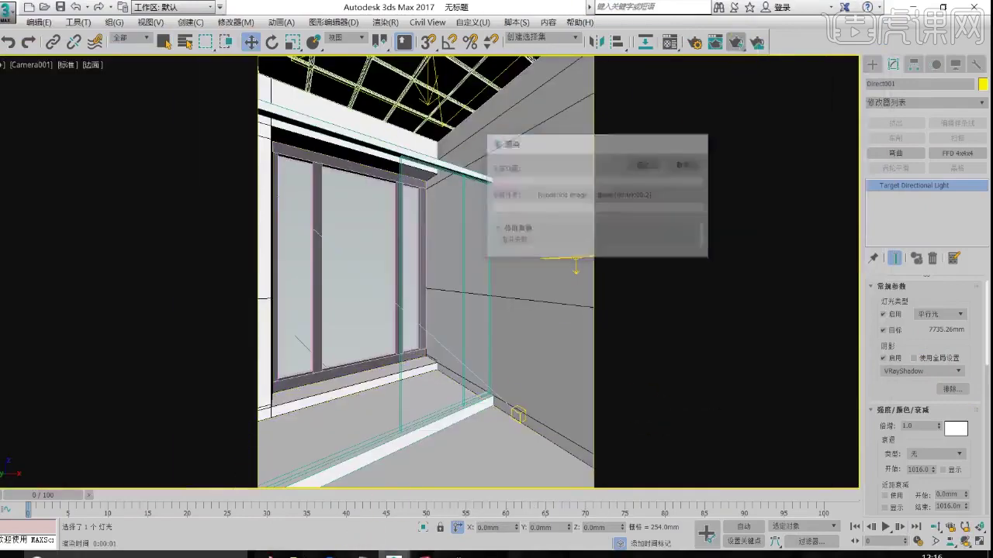
pyautogui.moveTo(395, 553)
pyautogui.click(484, 497)
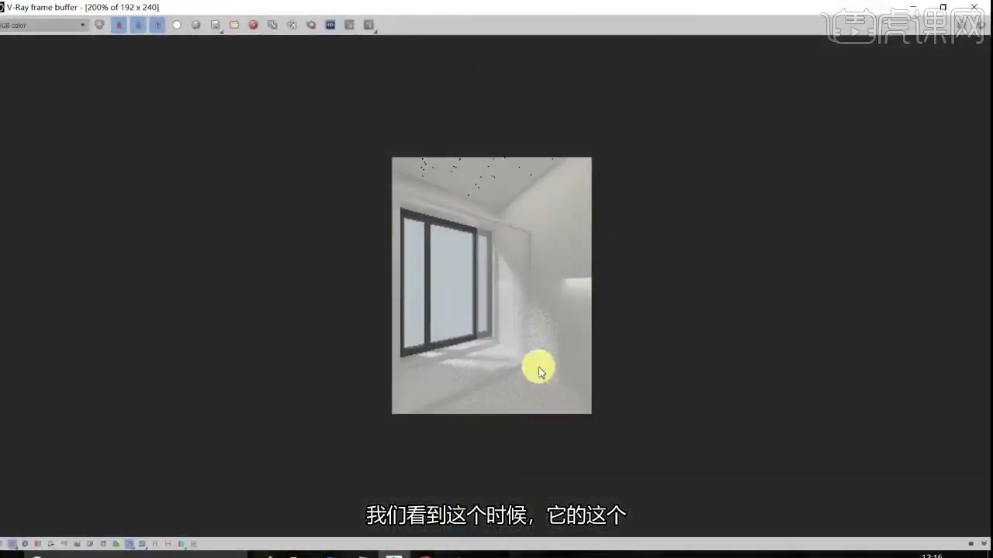
pyautogui.scroll(1, 555, 394)
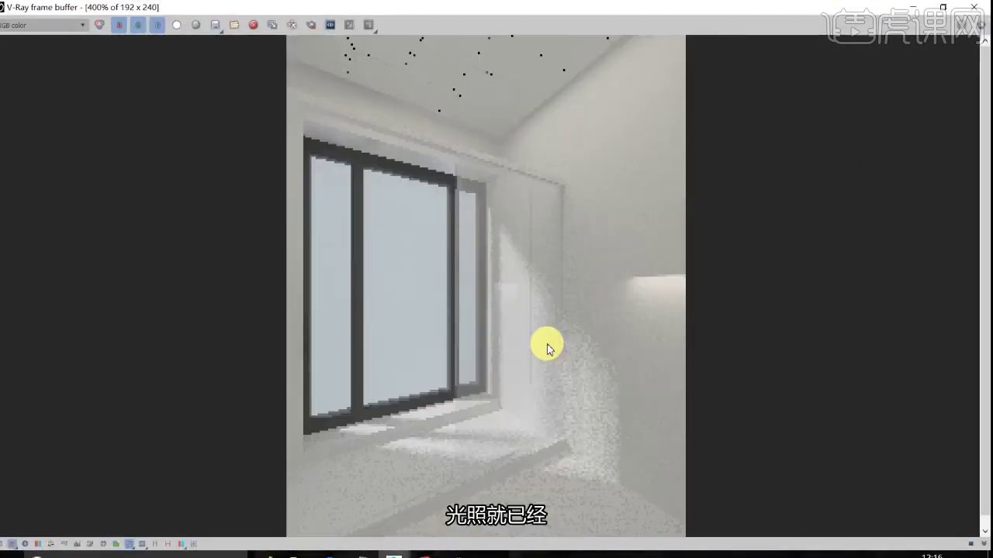
pyautogui.scroll(-1, 555, 393)
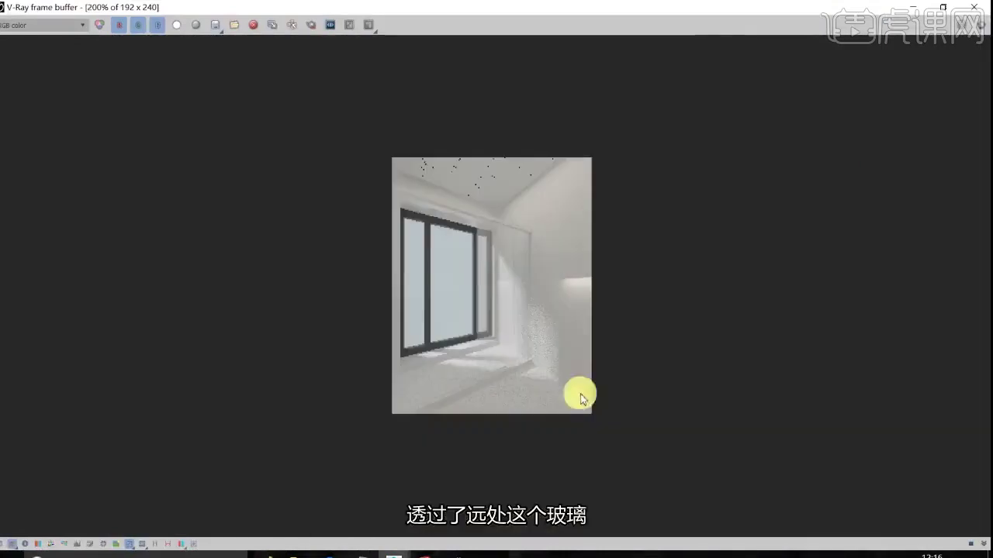
# Reopen the reference picture 001.jpg from the desktop folder and bring it up beside the new render for comparison
pyautogui.click(301, 552)
pyautogui.doubleClick(210, 105)
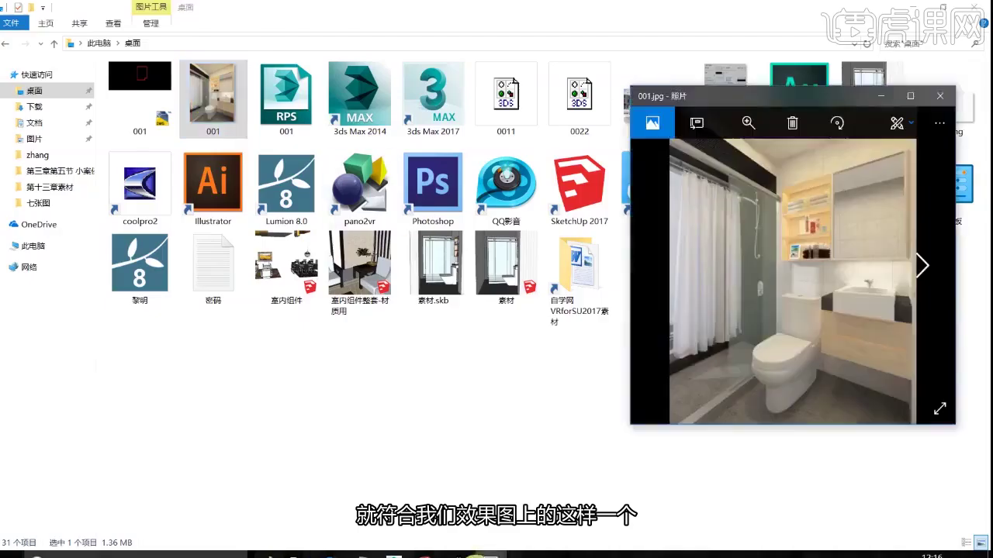
pyautogui.click(394, 552)
pyautogui.click(466, 500)
pyautogui.click(488, 552)
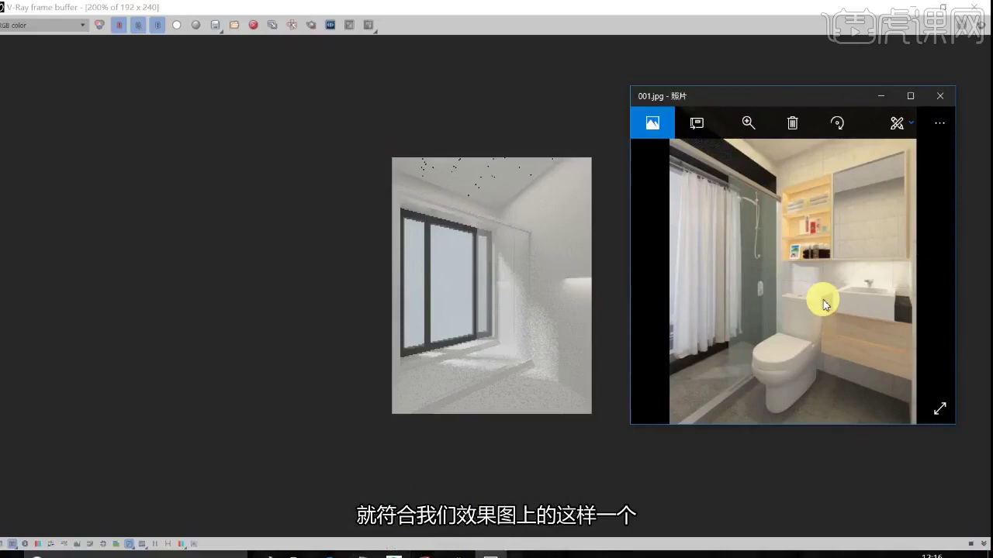